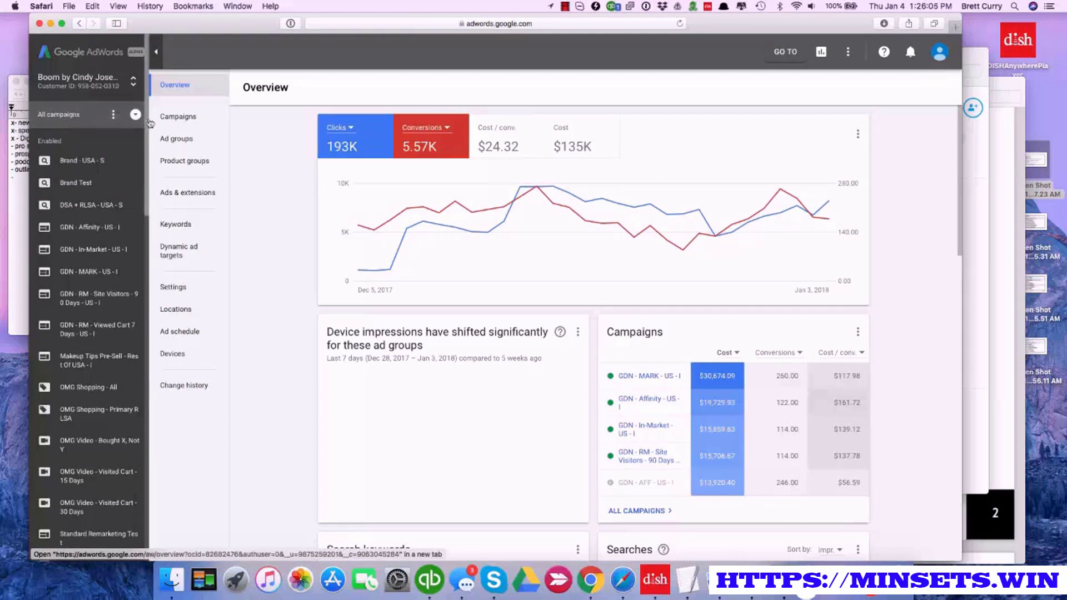
Open the Campaigns list for all campaigns and reload the page
left_click(114, 115)
left_click(135, 116)
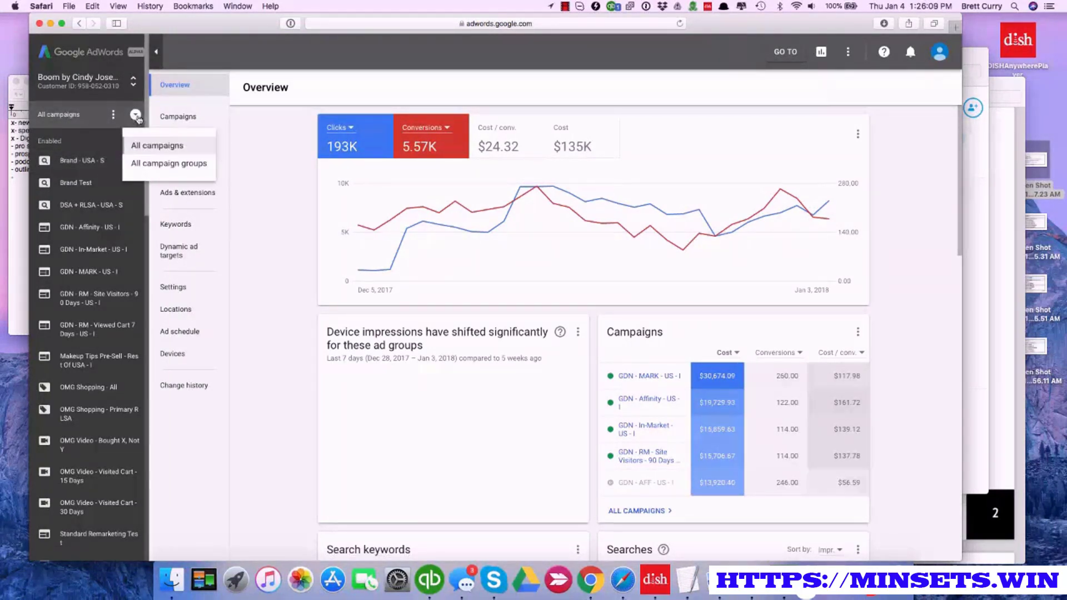
left_click(135, 116)
left_click(136, 118)
left_click(201, 118)
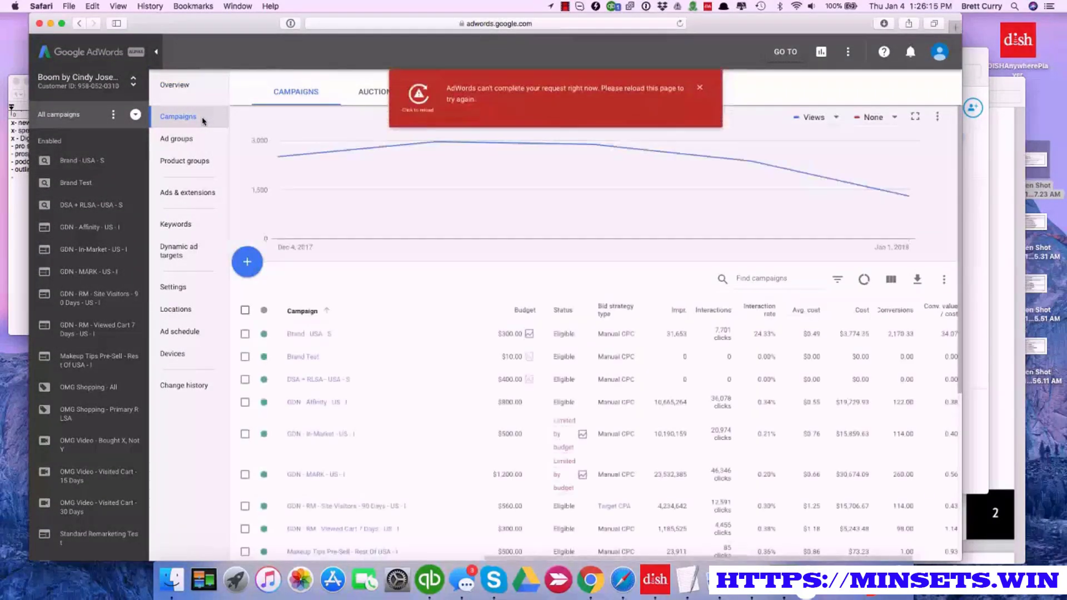
left_click(418, 94)
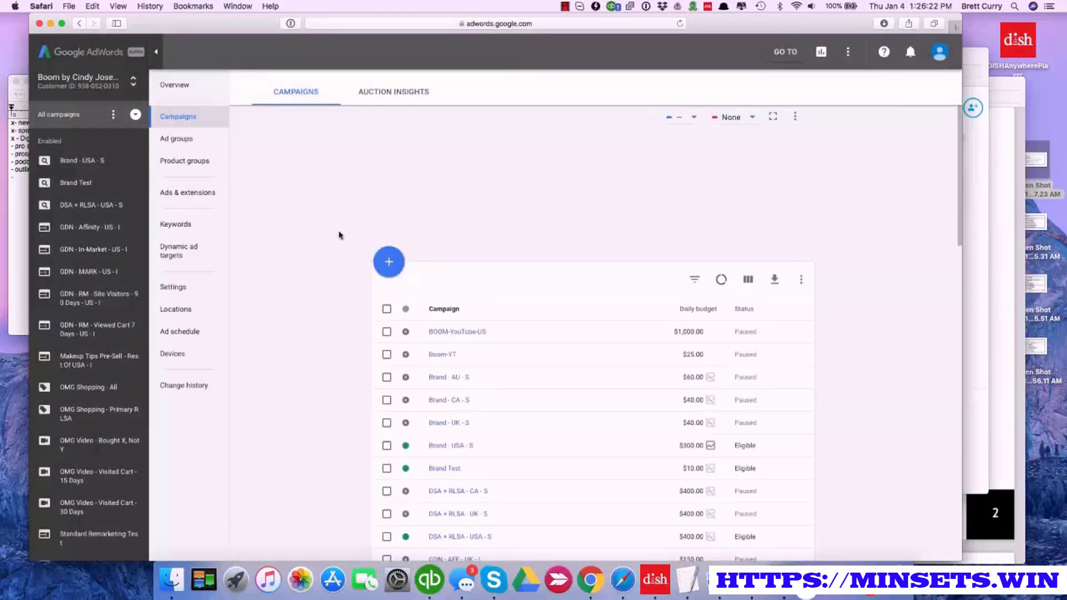
Start a new Shopping campaign with the Buy on your website goal section, the Boom By Cindy Joseph merchant account and United States as country of sale
left_click(389, 262)
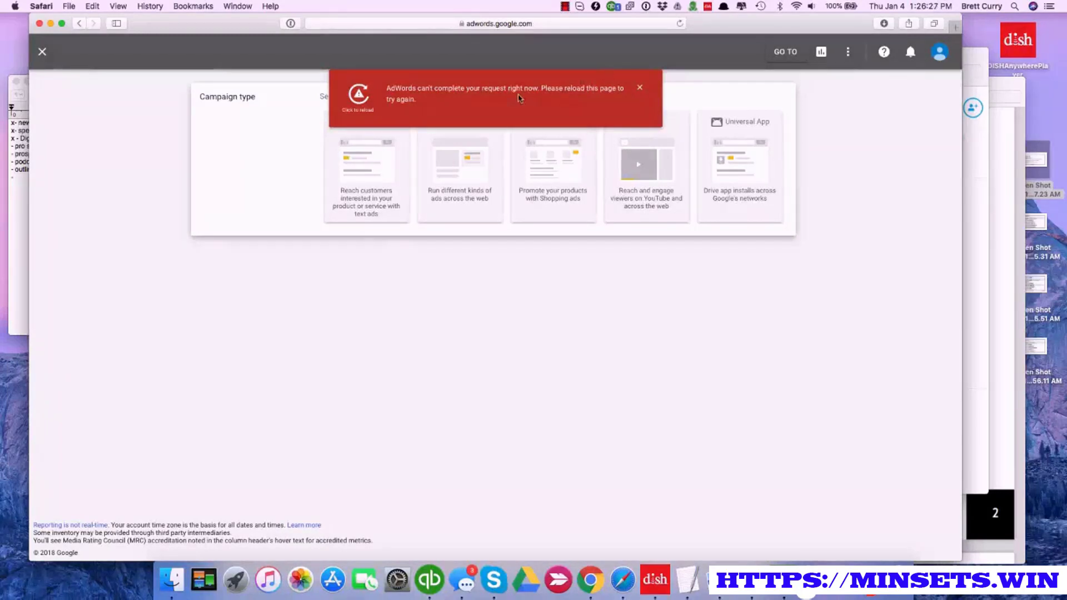
left_click(358, 94)
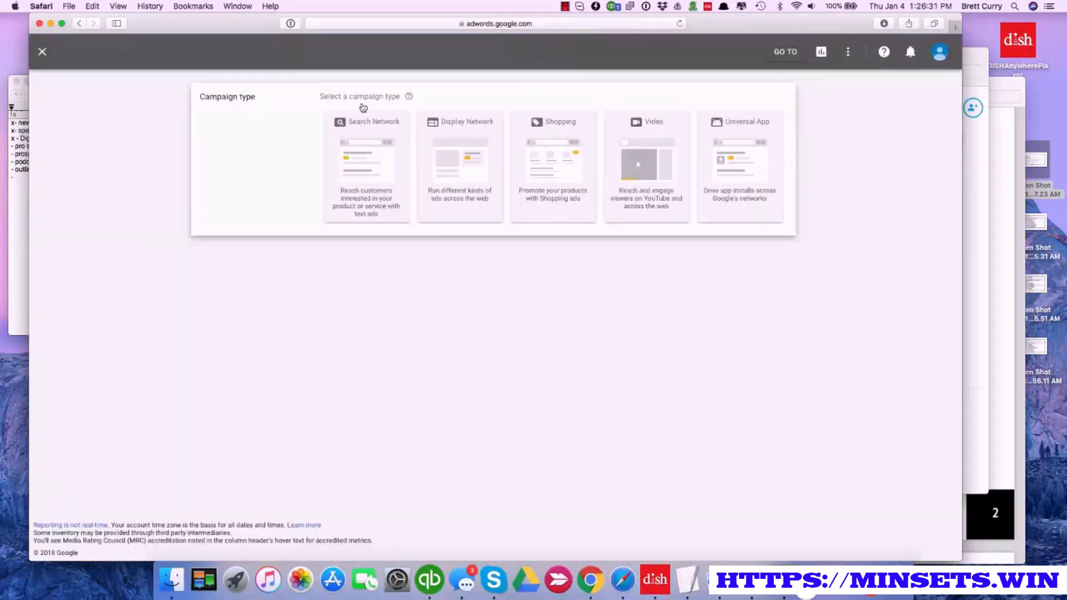
left_click(555, 158)
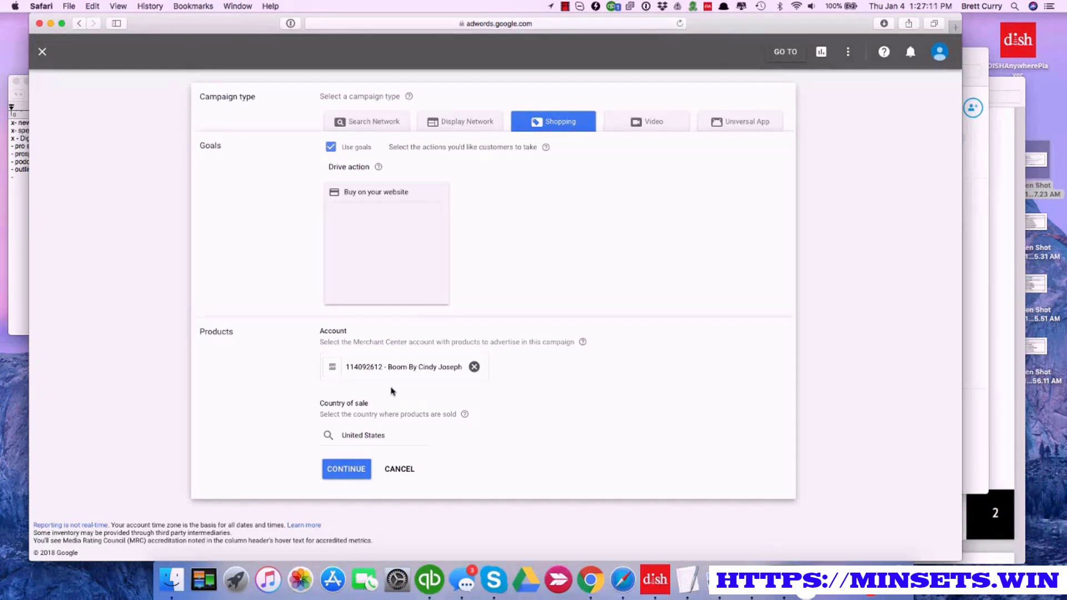
left_click(347, 468)
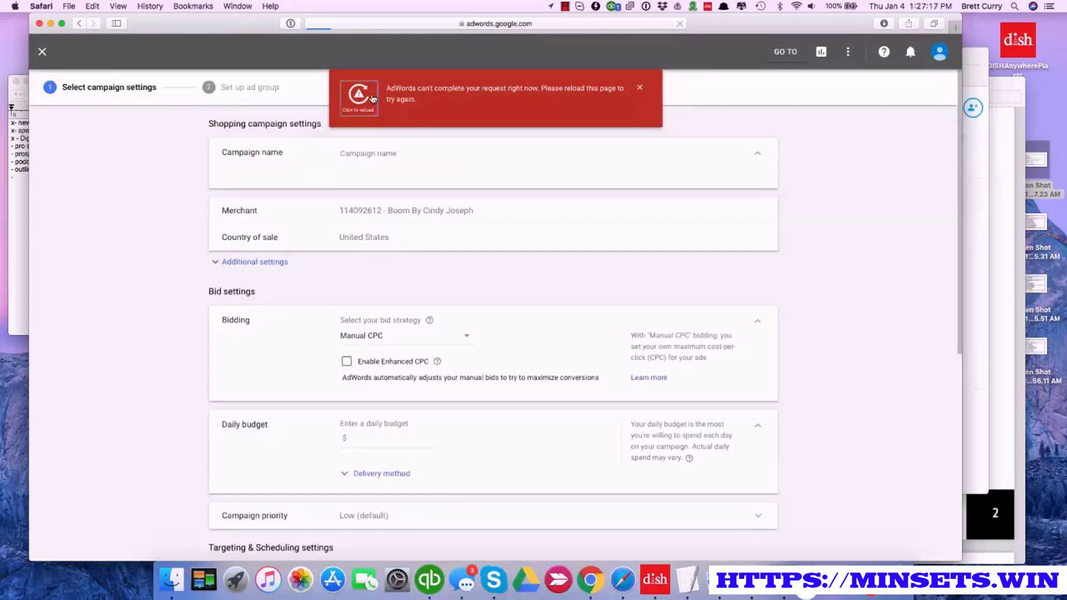
Reload the campaign settings page and name the campaign "Boom SH | Sim Aud | Primary"
left_click(371, 97)
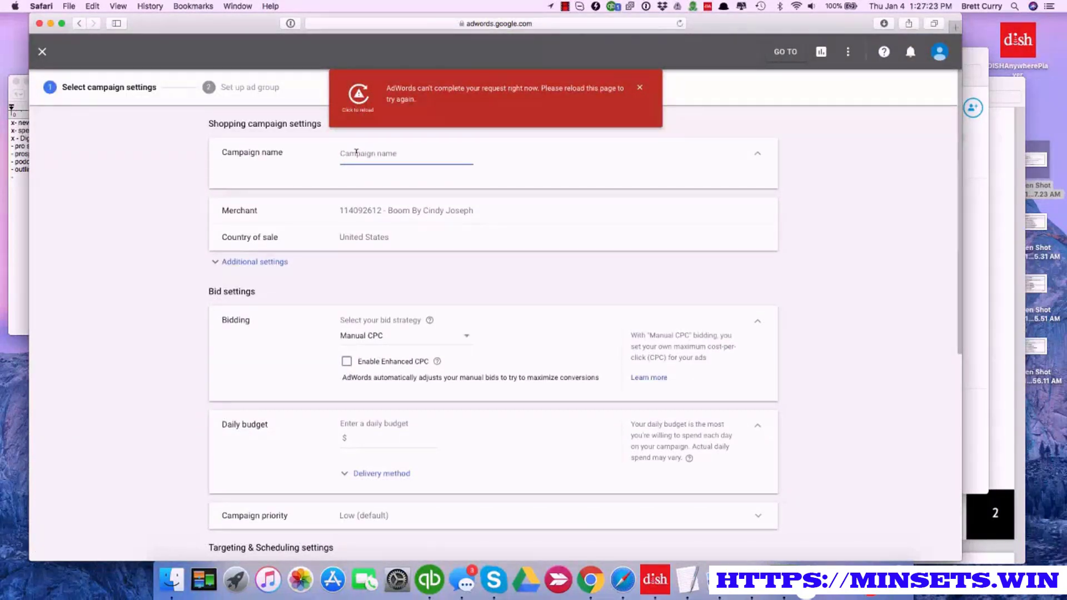
type("Boom SH")
type("| Sim Aud | Primary")
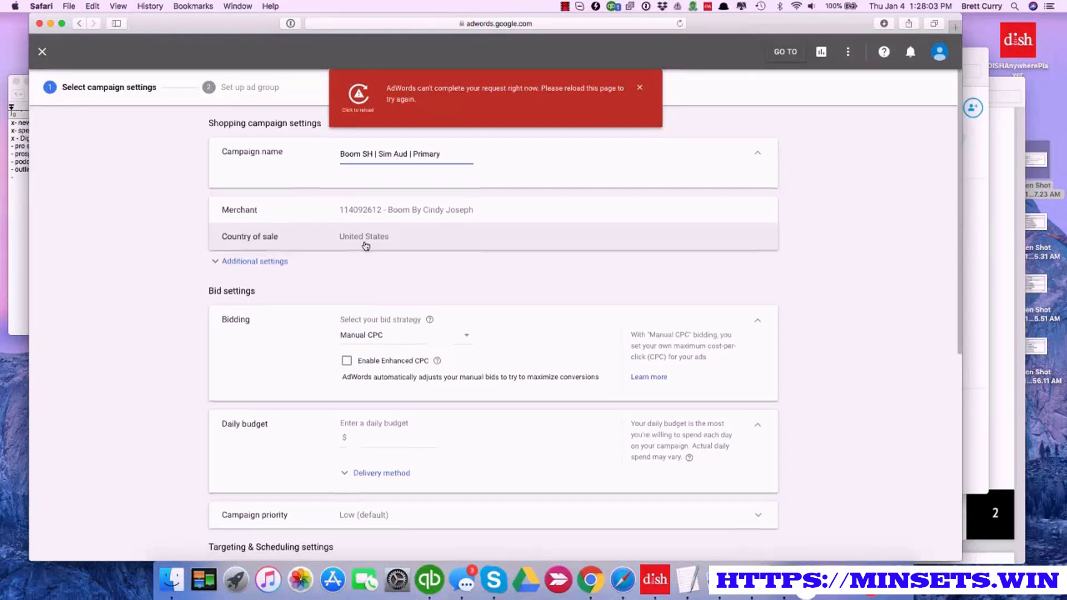
Enable Enhanced CPC for the manual bidding and set a daily budget of $50 with accelerated delivery
scroll(364, 246, "down", 2)
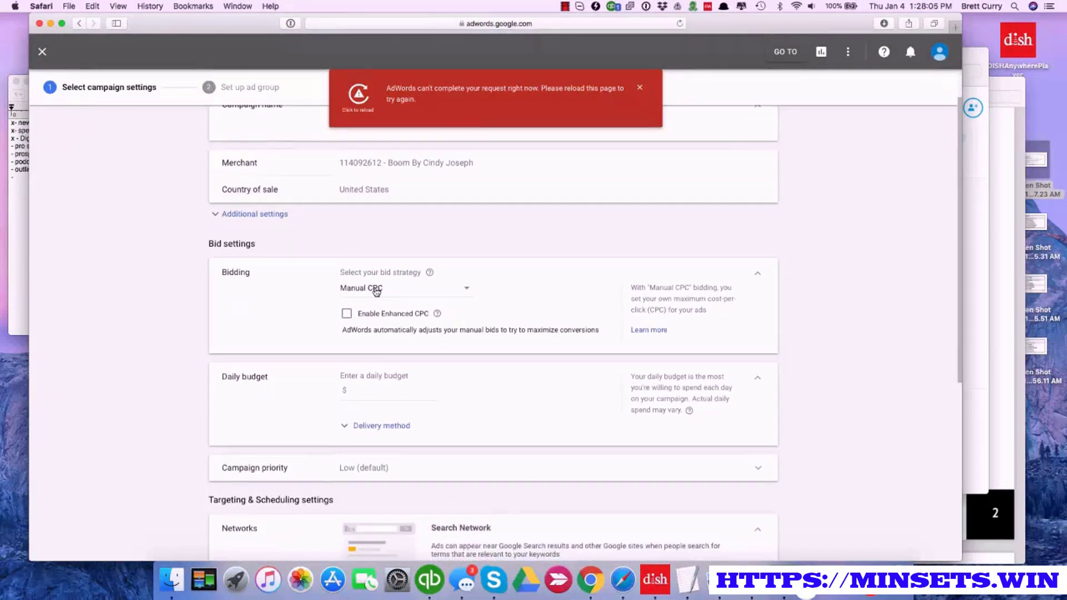
left_click(347, 314)
left_click(351, 389)
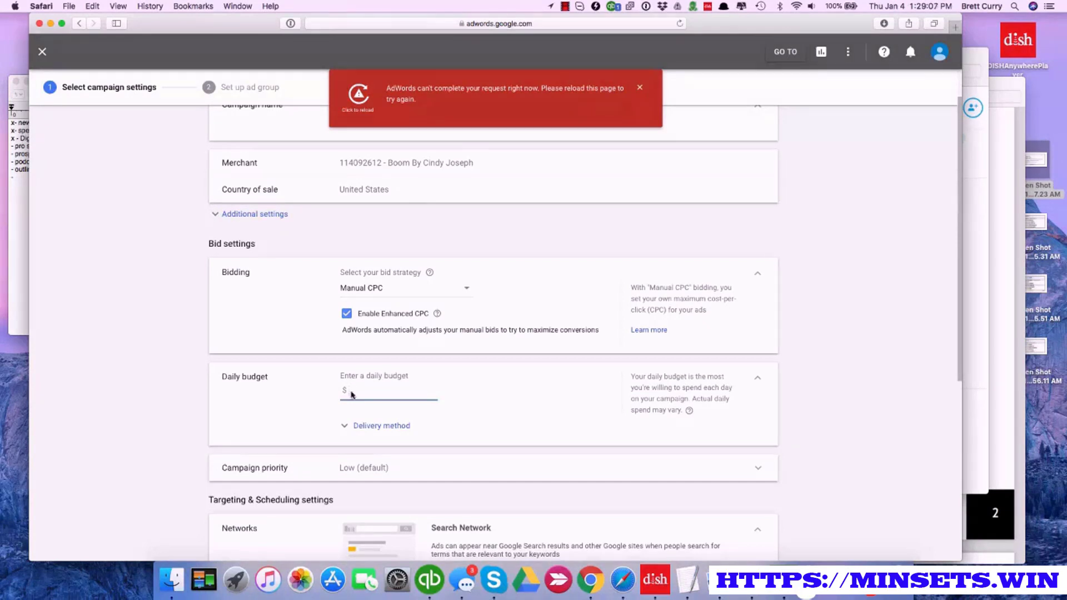
type("50")
left_click(371, 426)
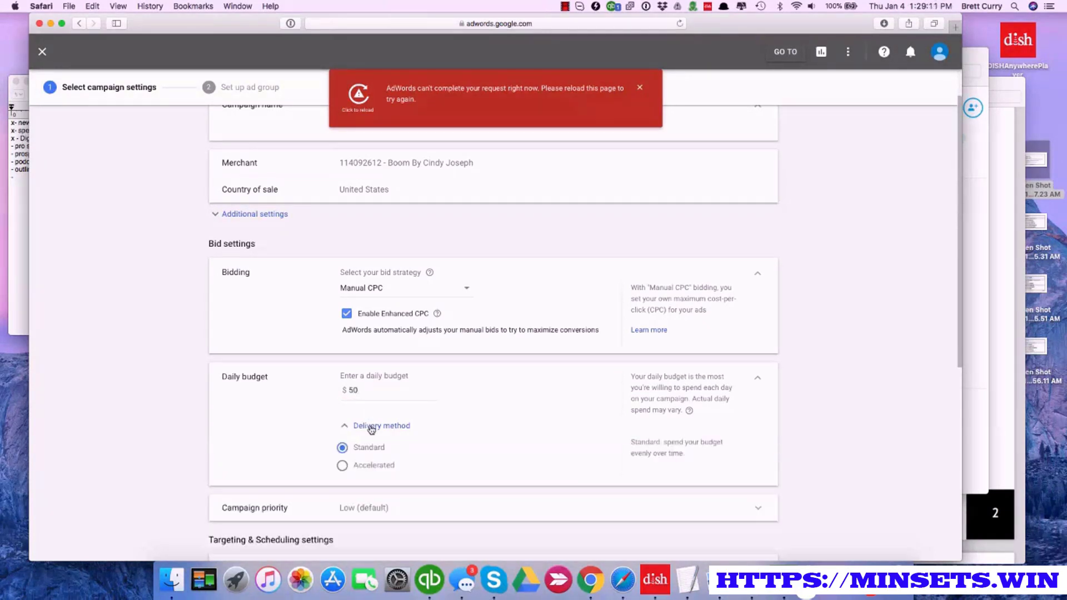
left_click(343, 466)
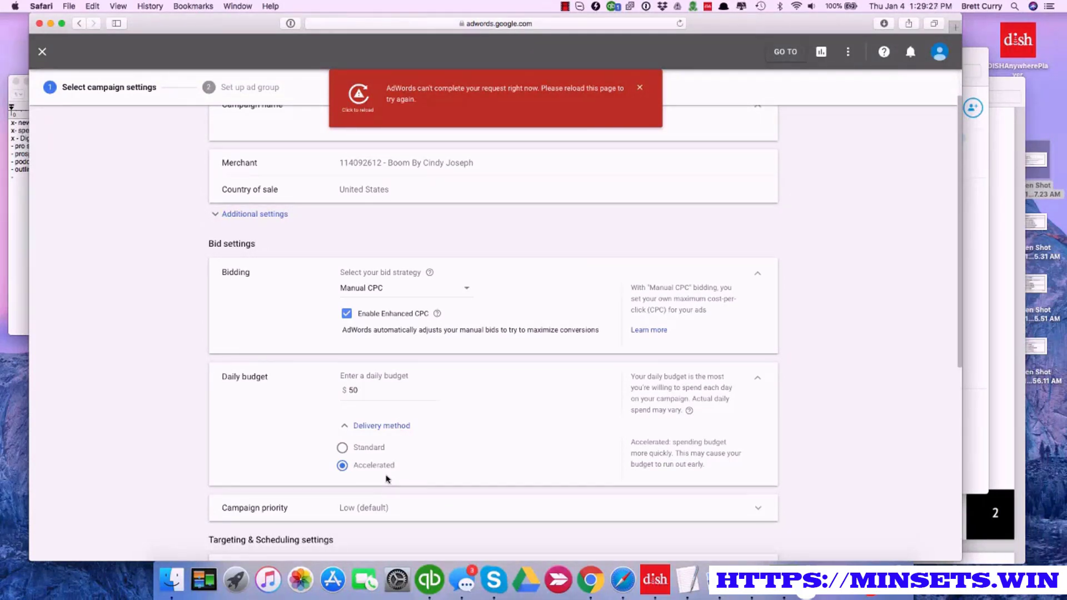
Set the campaign priority to Medium
scroll(399, 481, "down", 1)
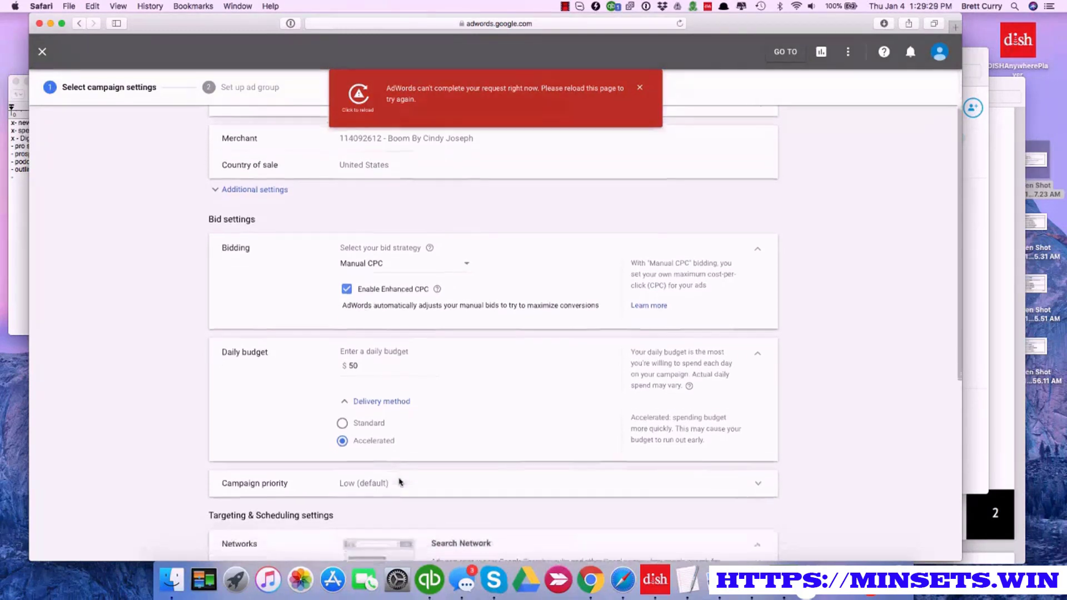
left_click(389, 462)
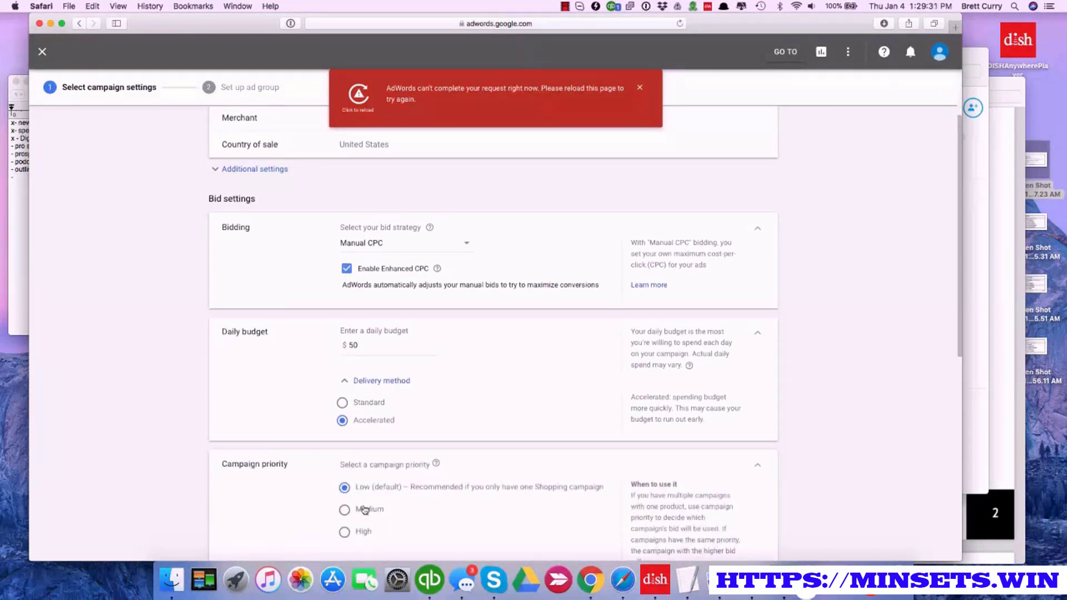
left_click(345, 510)
Keep Google search partners and the United States location target, and save the campaign settings to continue to the ad group setup
scroll(420, 510, "down", 5)
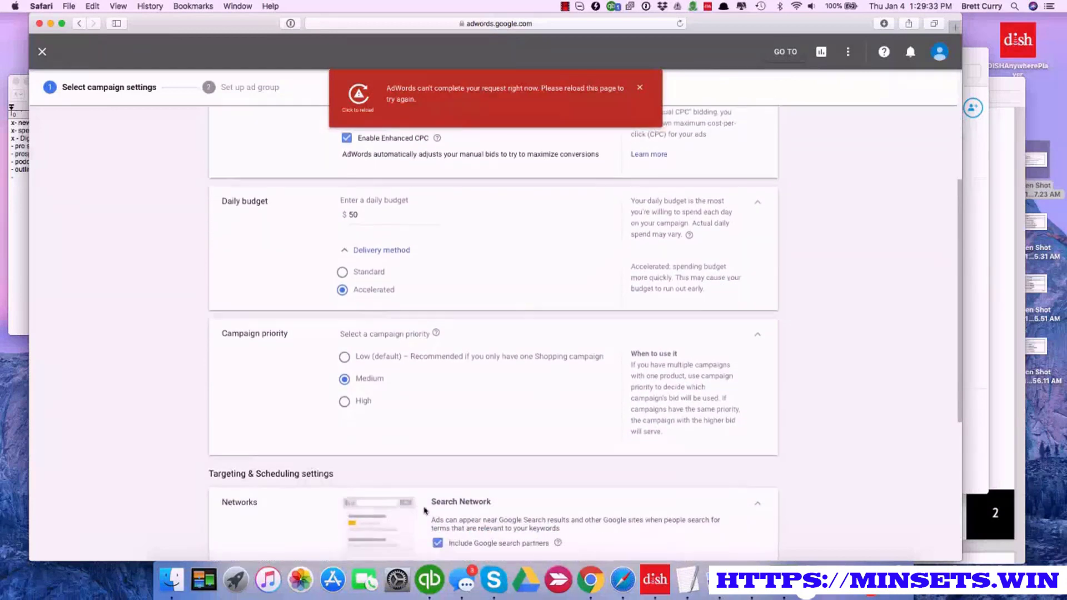
scroll(431, 514, "down", 1)
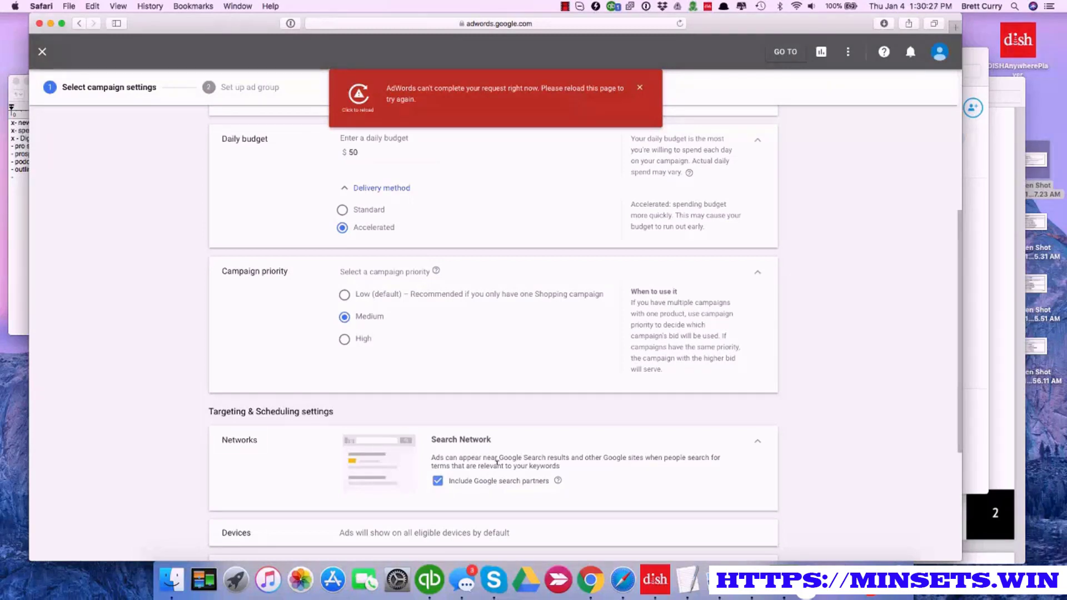
scroll(495, 477, "down", 3)
scroll(503, 455, "down", 5)
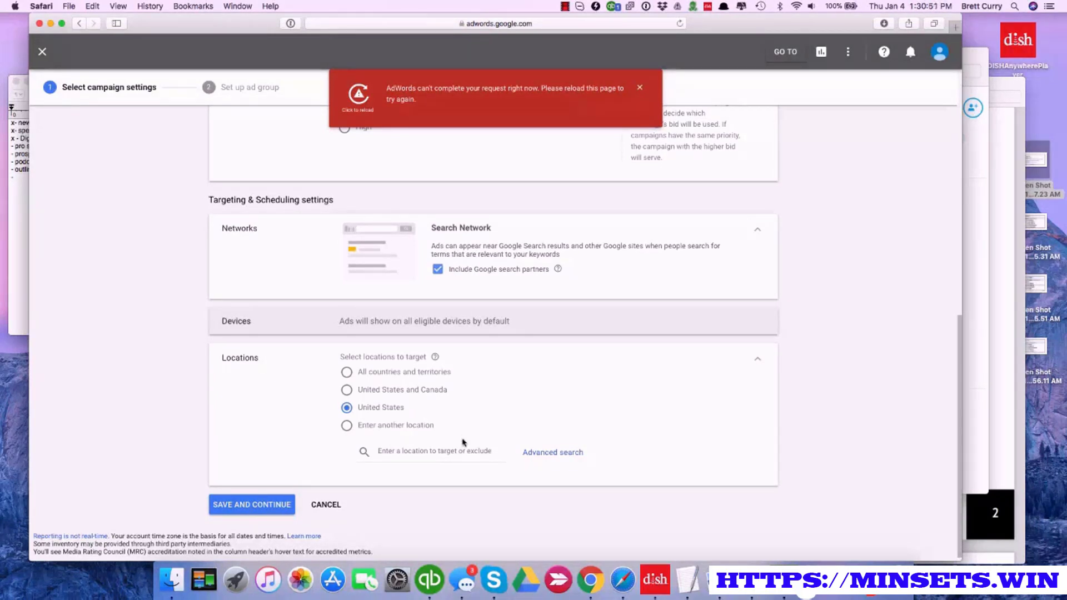
scroll(464, 442, "down", 1)
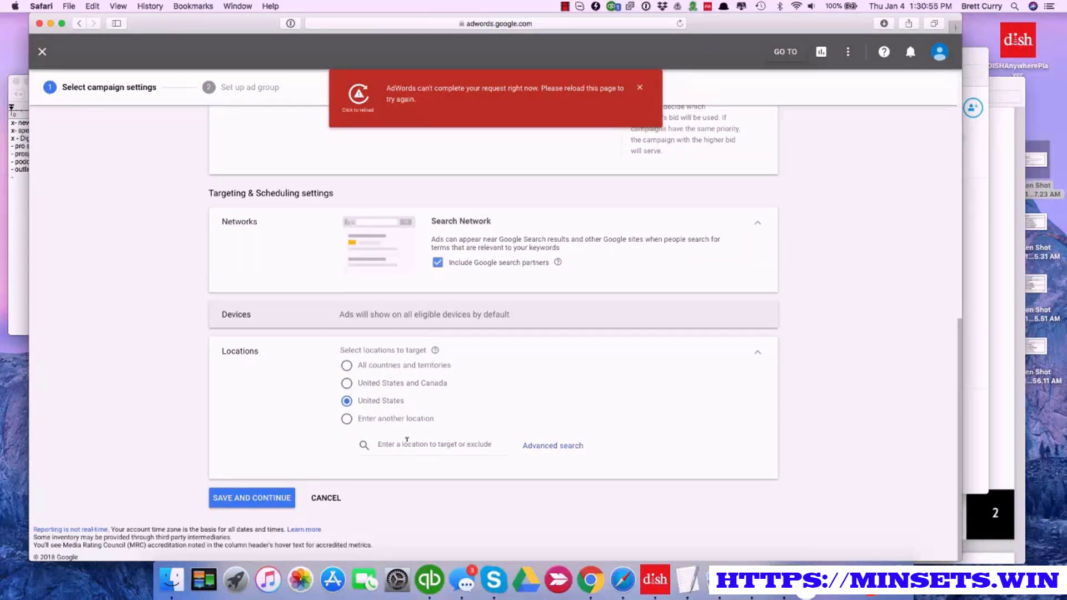
left_click(277, 500)
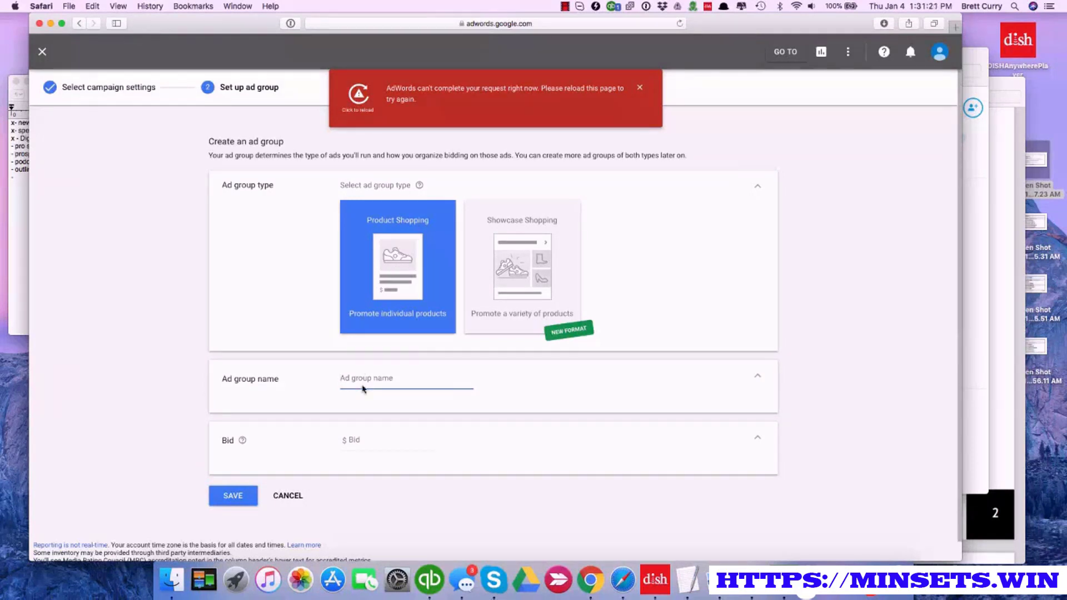
Name the Product Shopping ad group "Primary | Sim Aud"
type("Primary | Sim Aud")
left_click(362, 439)
left_click(565, 6)
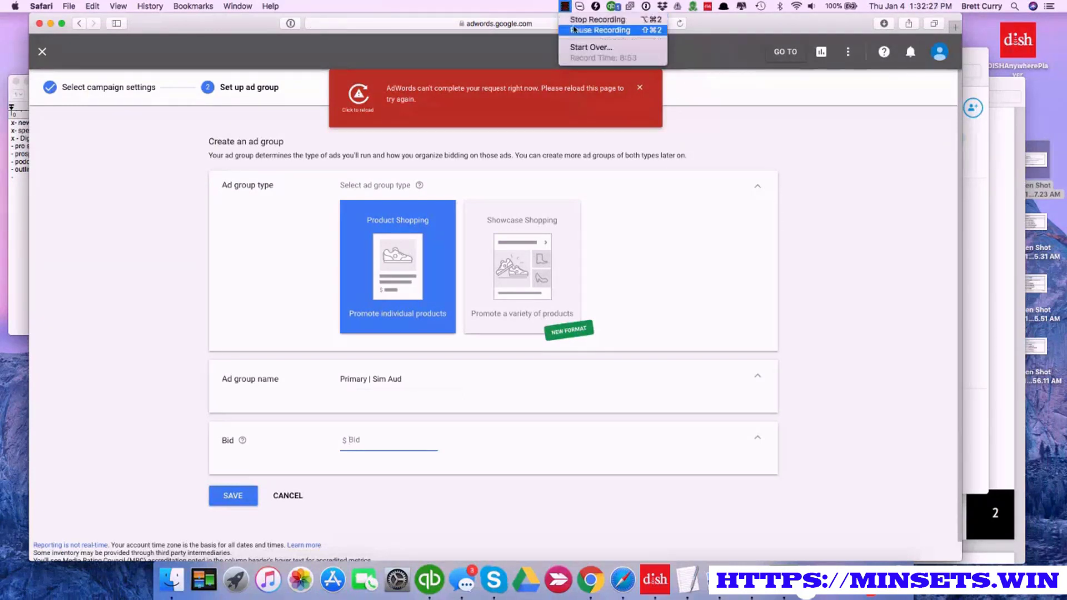
left_click(574, 29)
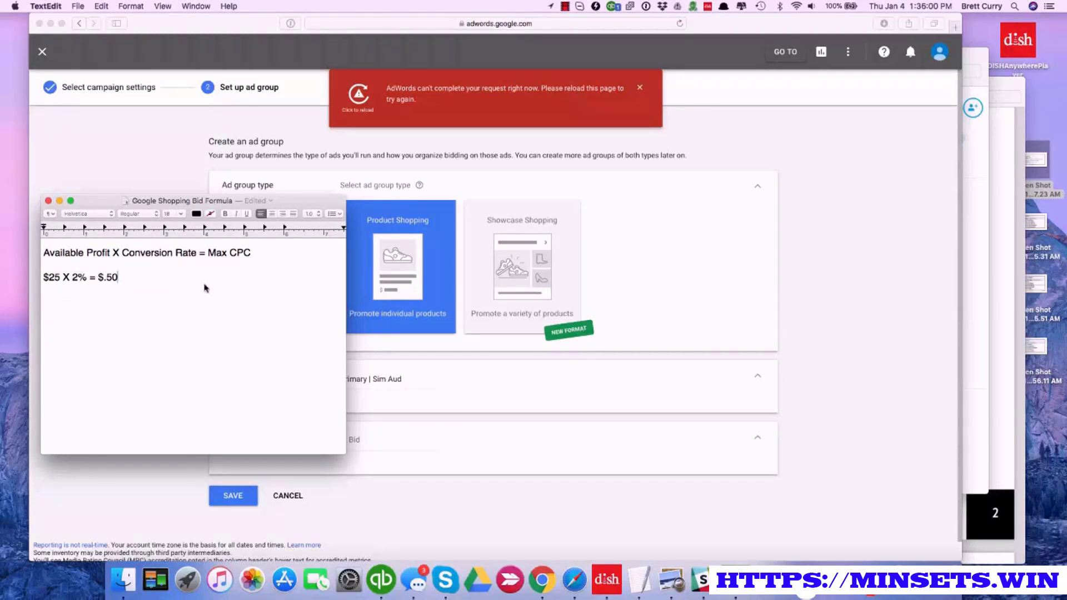
Set the ad group's bid to $1.00 and save the ad group
left_click(364, 439)
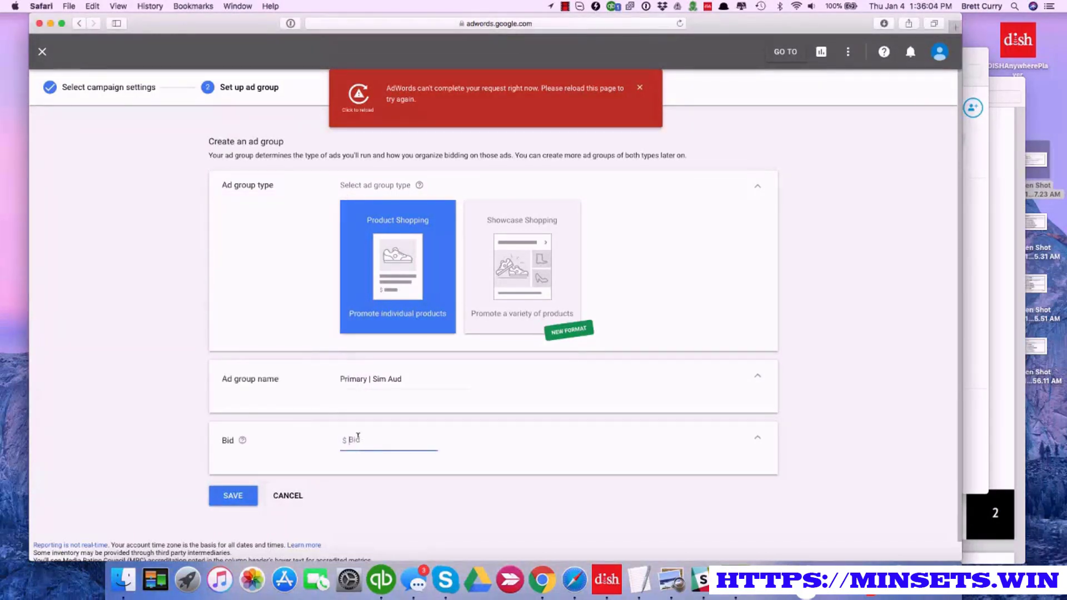
type("1.00")
left_click(248, 502)
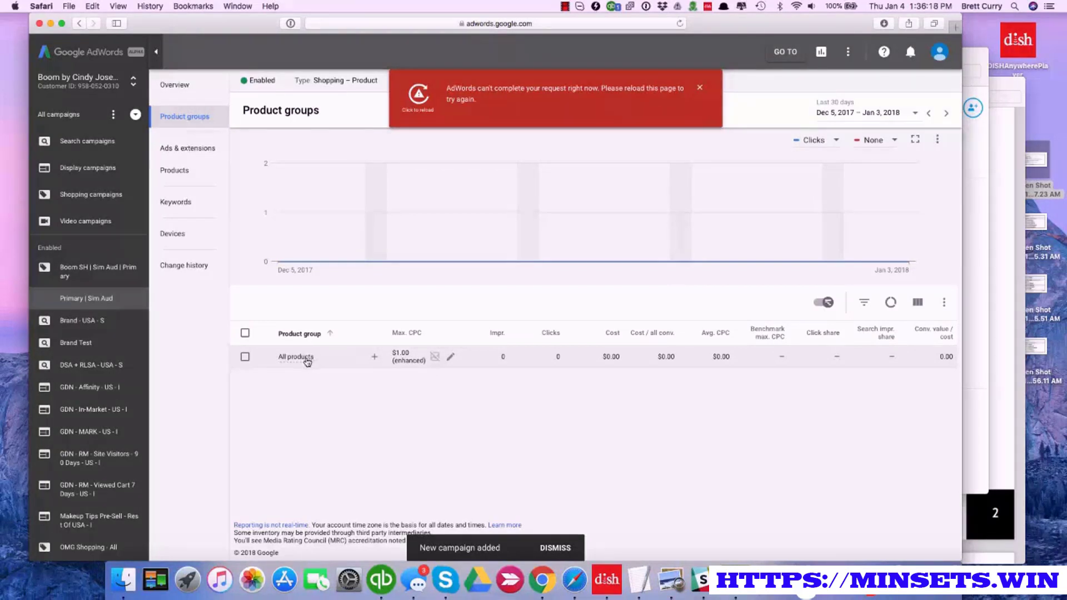
Subdivide the All products group by Item ID with every listed product selected, and save it without changing the bids
mouse_move(305, 360)
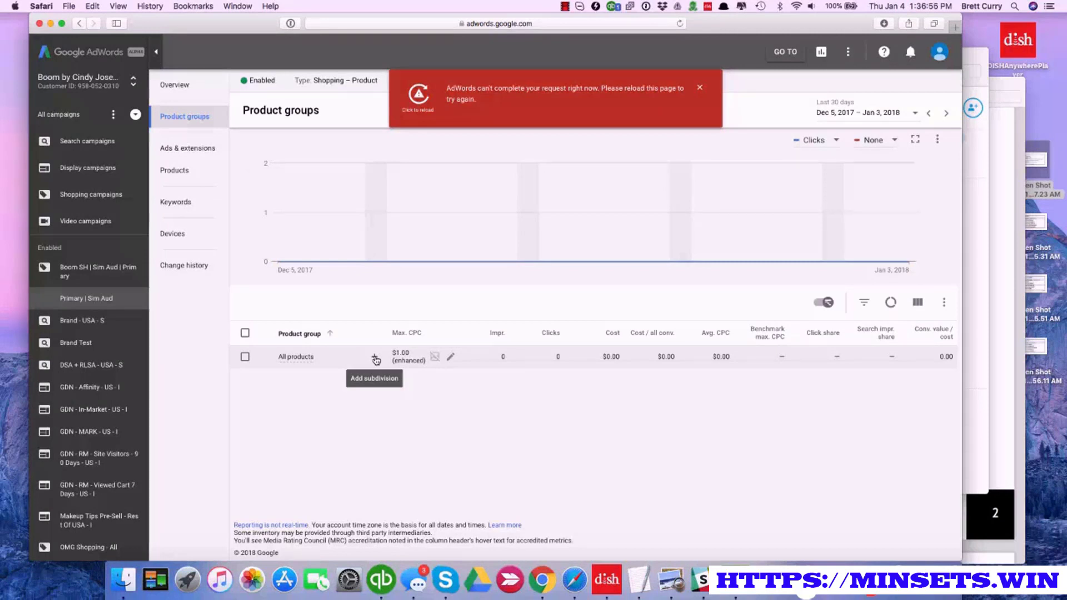
left_click(375, 358)
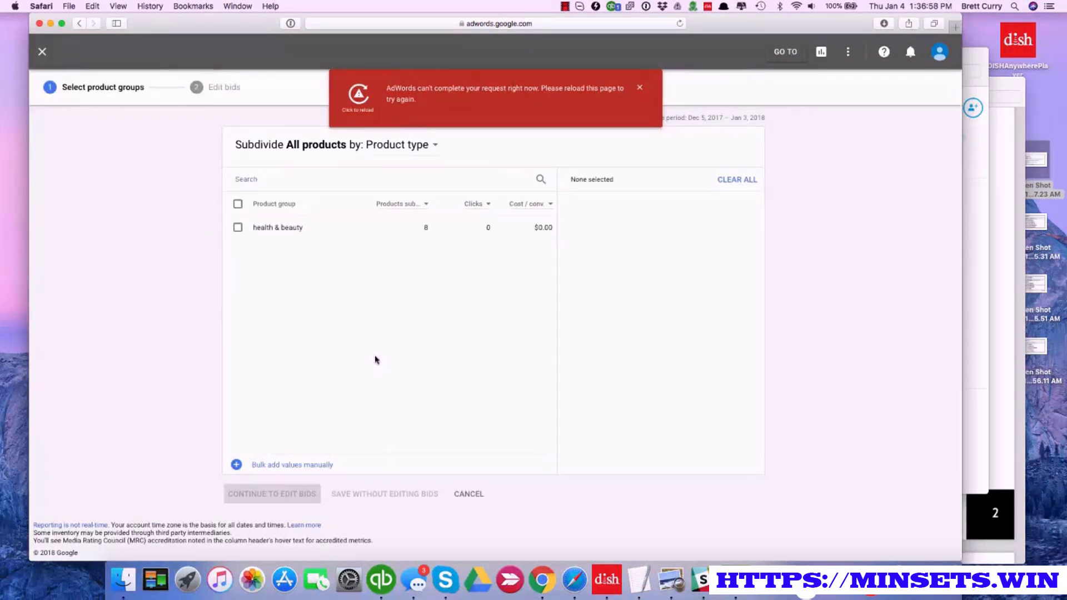
left_click(430, 145)
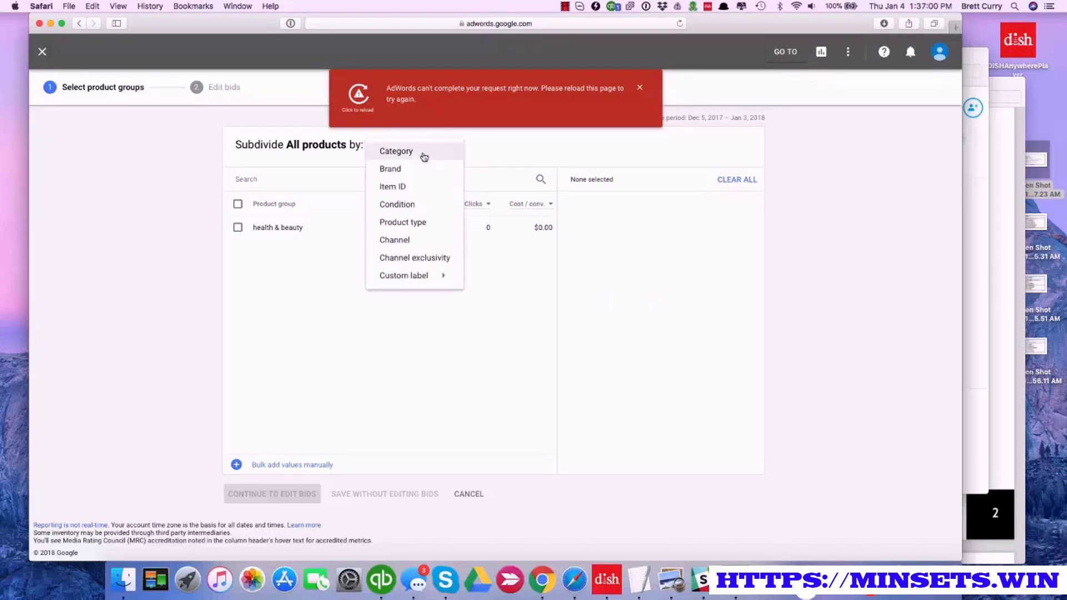
left_click(413, 186)
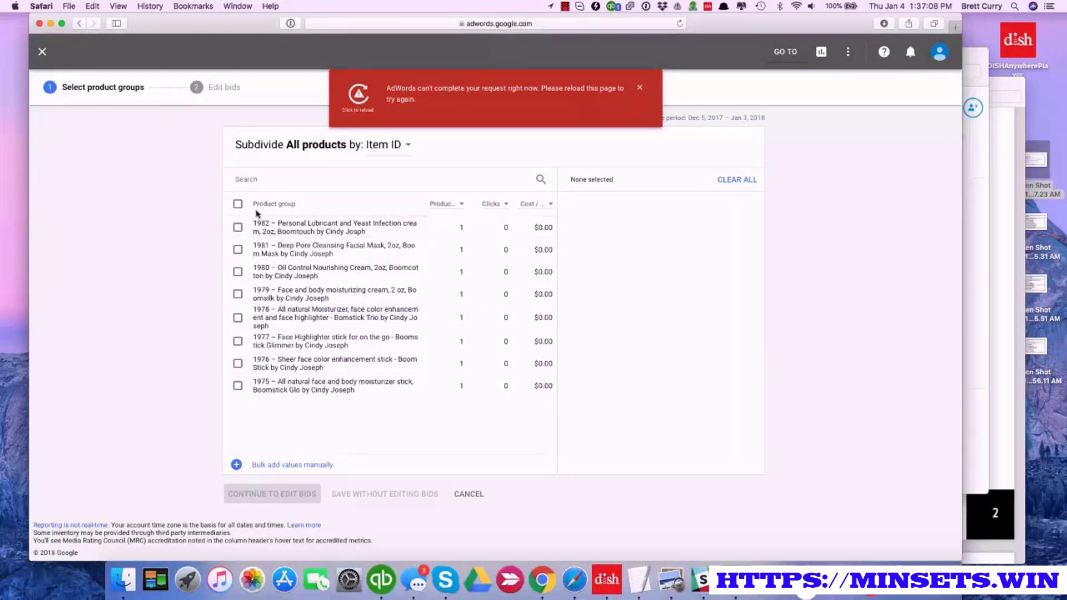
left_click(238, 204)
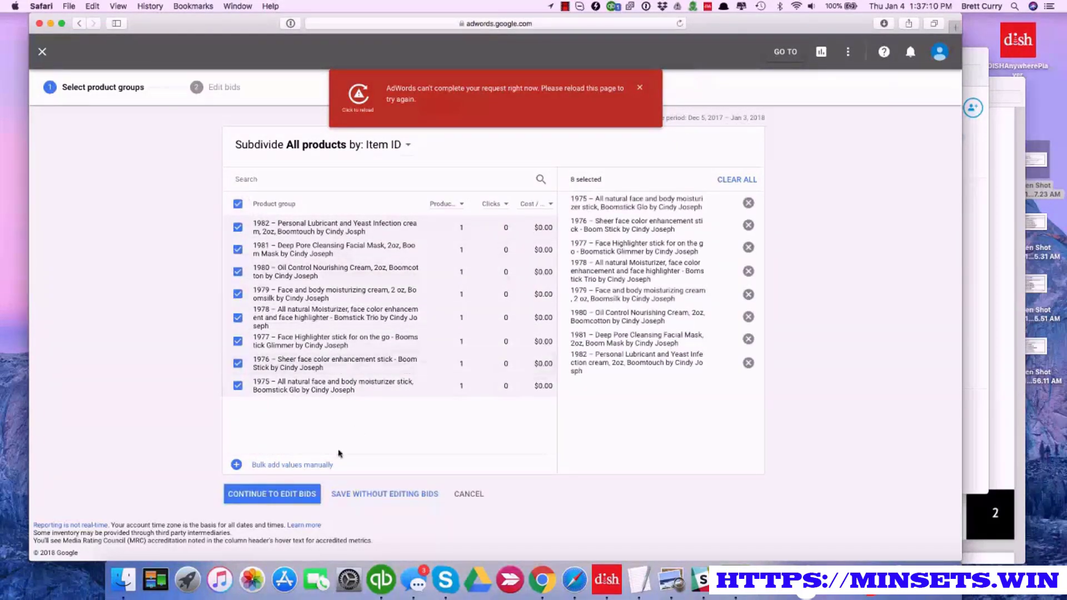
left_click(303, 495)
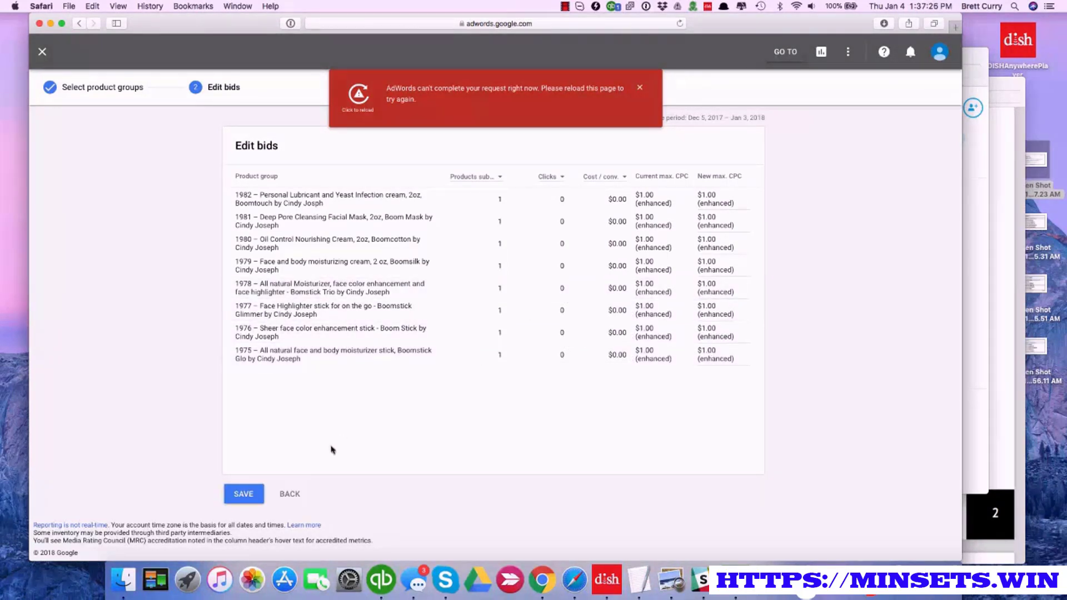
left_click(257, 495)
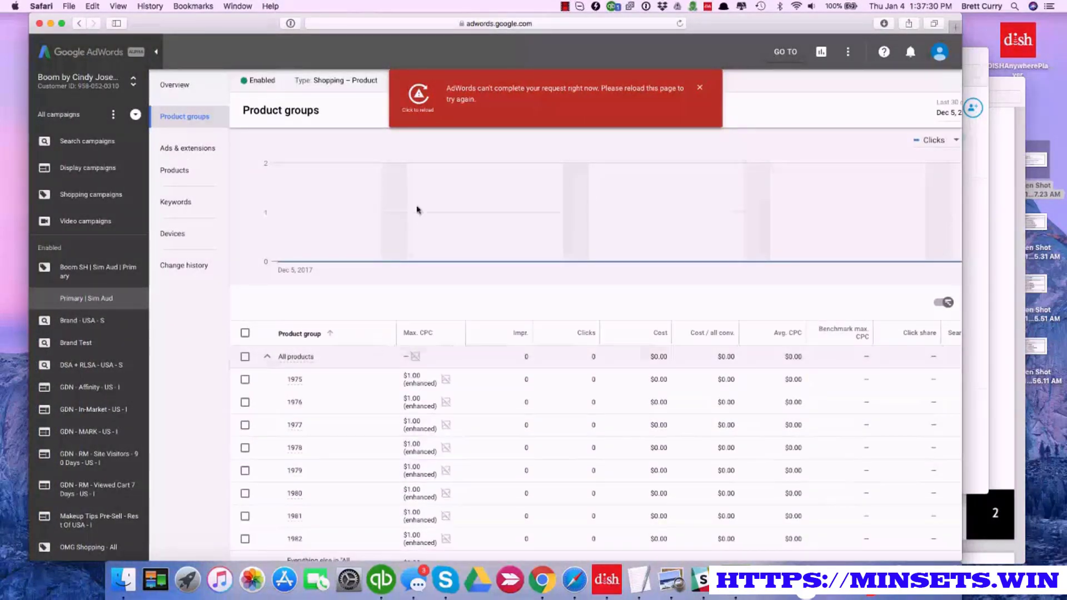
Clear the error notice and return to the previous AdWords interface
left_click(420, 103)
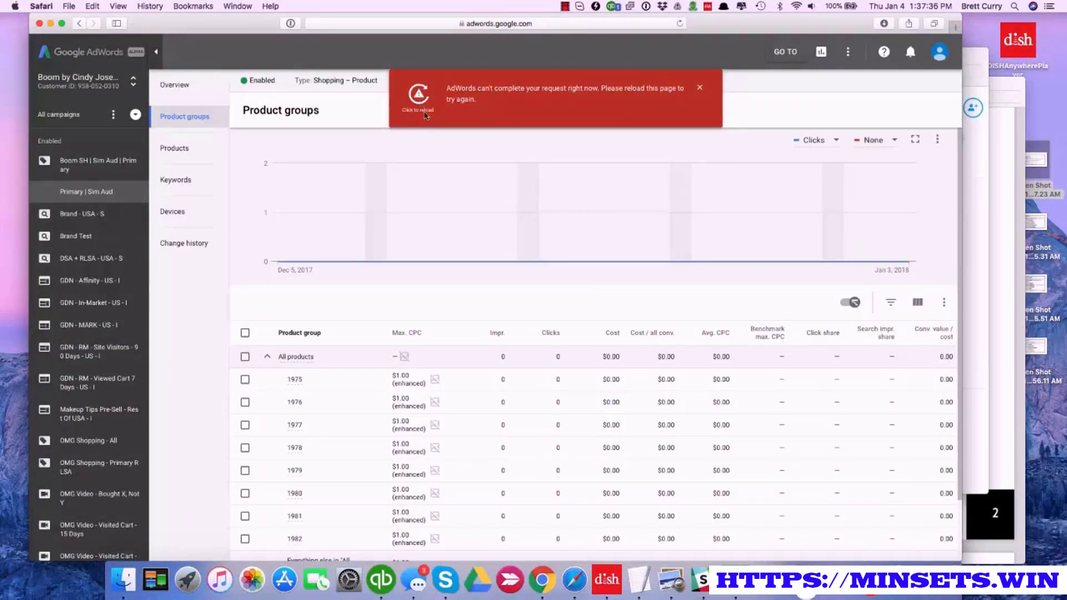
left_click(699, 88)
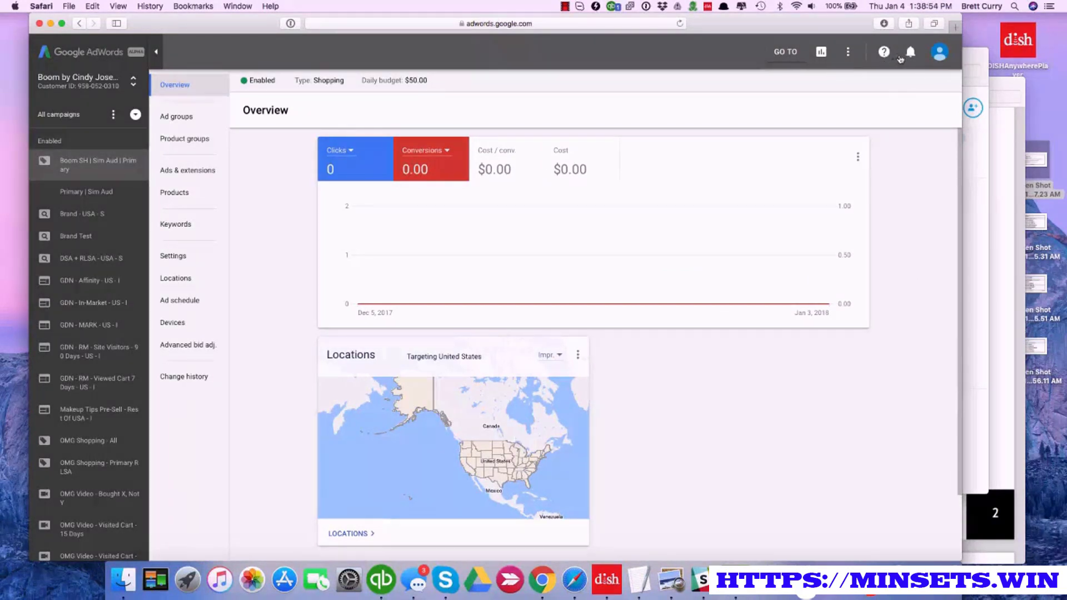
left_click(847, 54)
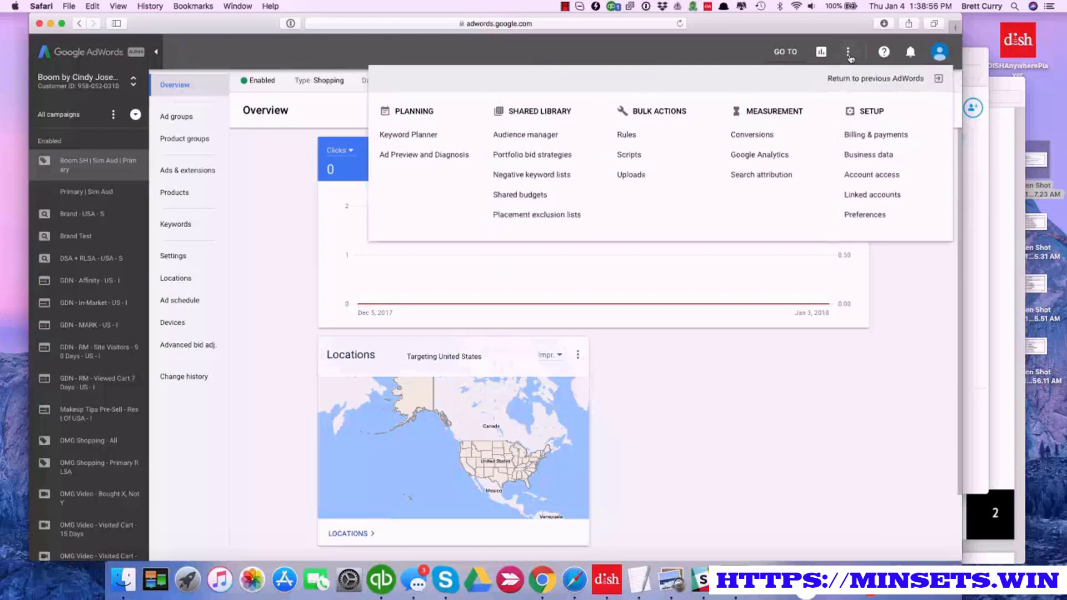
left_click(849, 82)
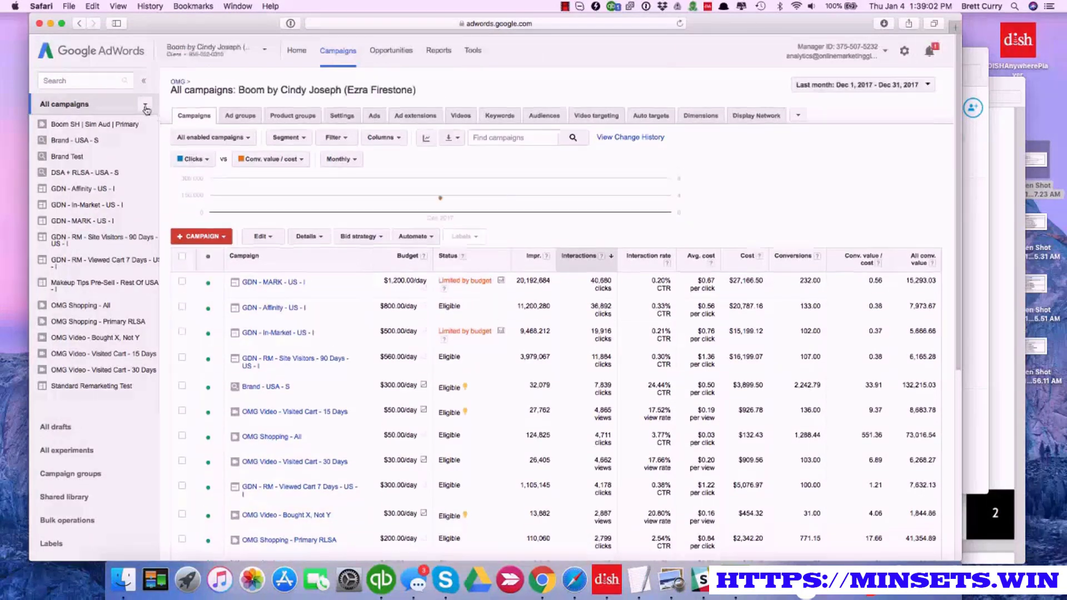
Show only the Shopping campaigns and pause the Boom SH | Sim Aud | Primary campaign
left_click(145, 104)
left_click(167, 167)
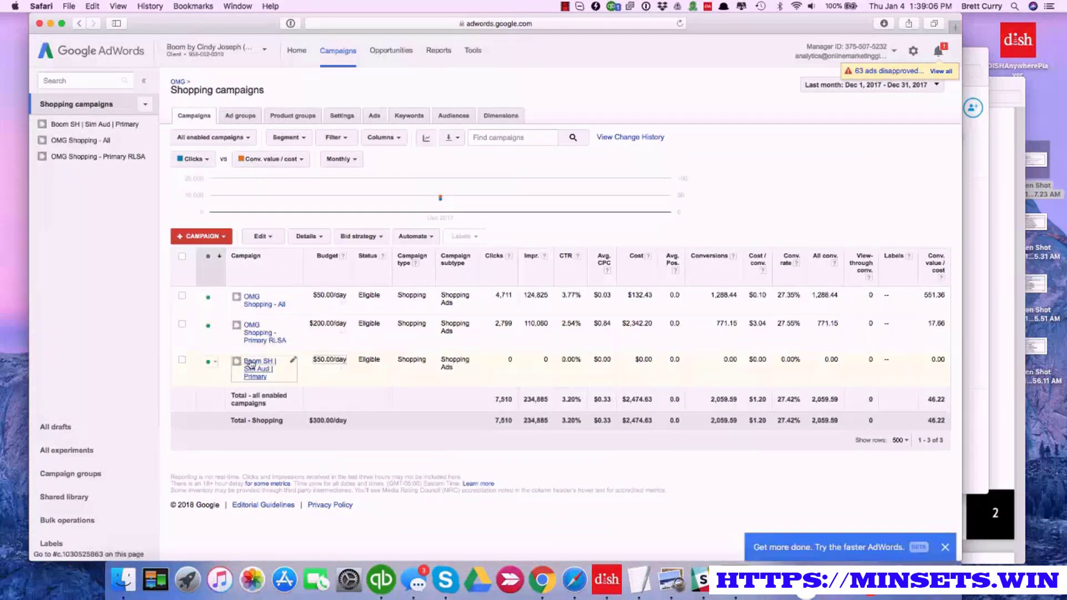
left_click(216, 362)
left_click(223, 387)
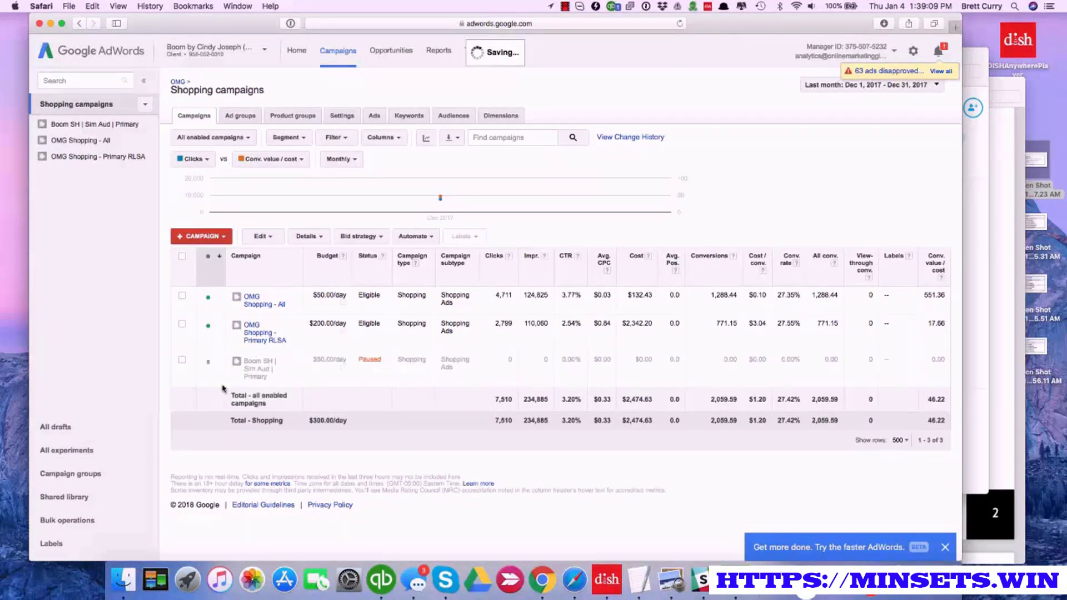
Start adding campaign-level interests and remarketing targeting to Boom SH | Sim Aud | Primary, using the Similar to remarketing lists category
left_click(256, 369)
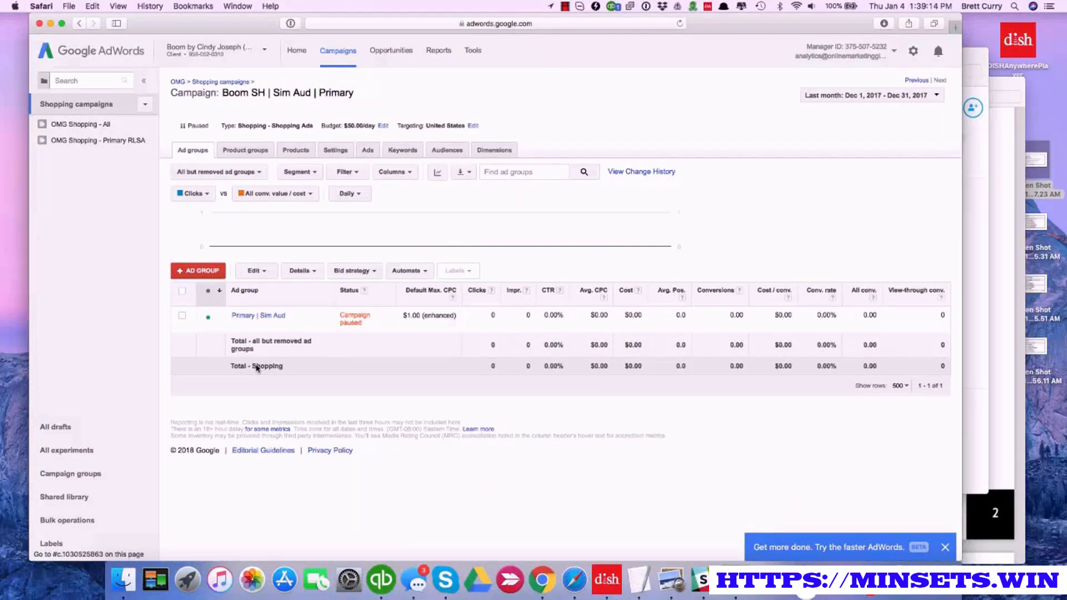
left_click(441, 156)
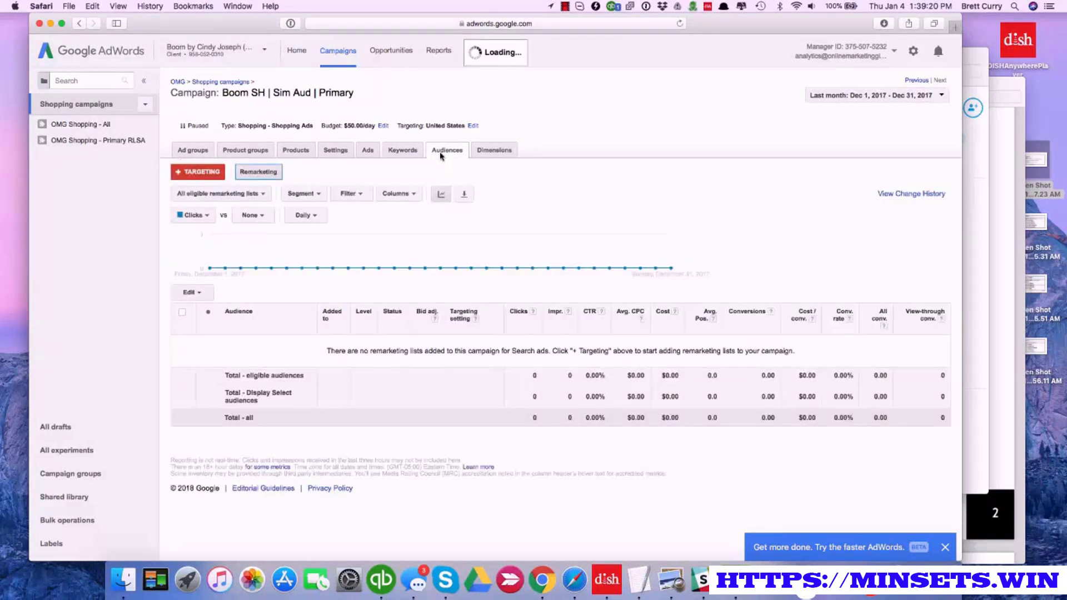
left_click(184, 176)
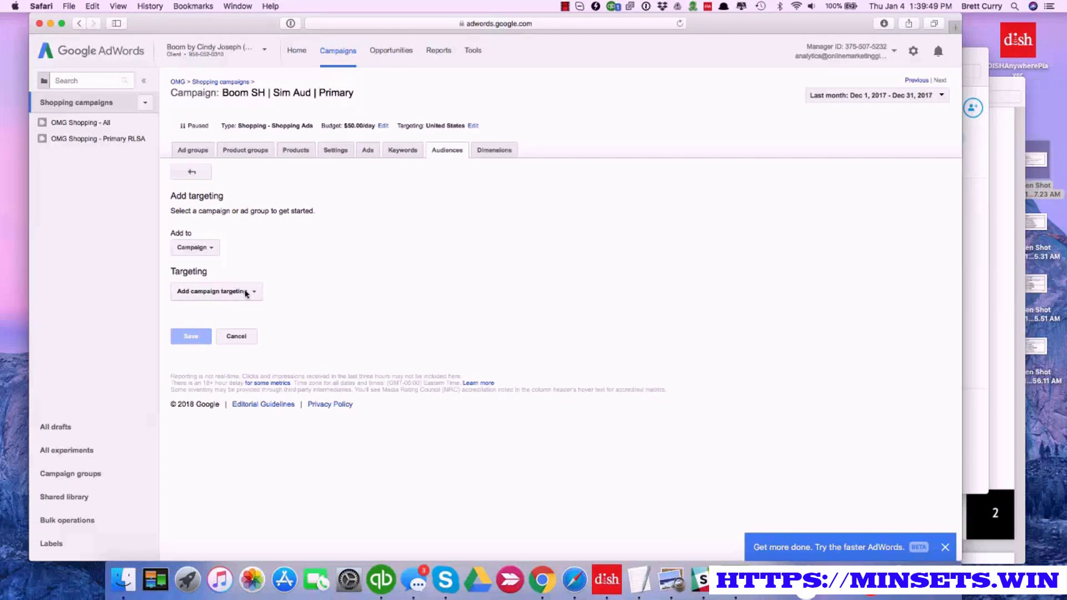
left_click(246, 293)
left_click(243, 306)
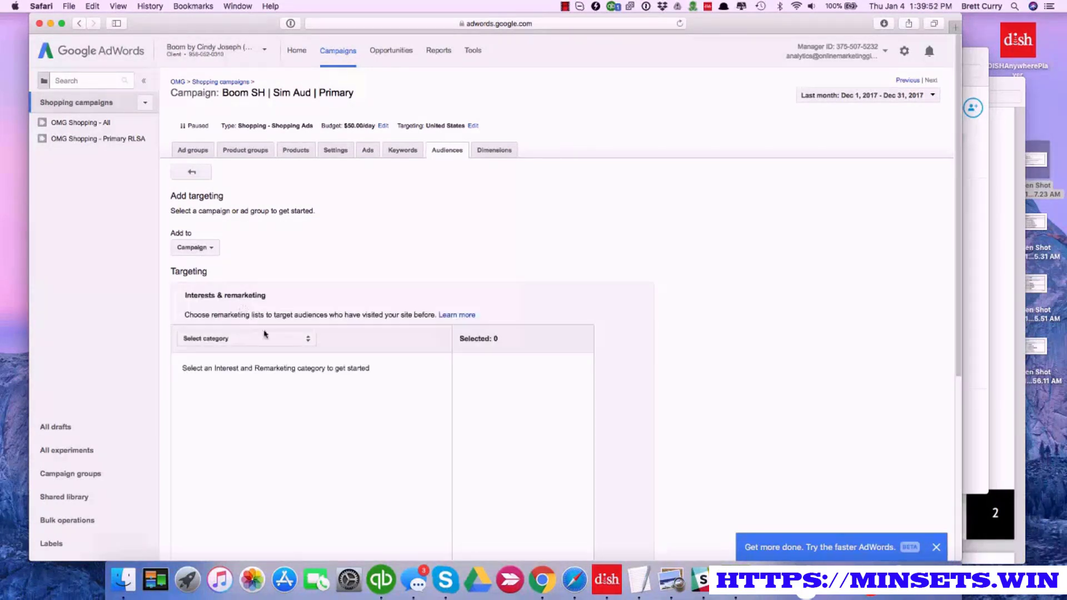
left_click(309, 340)
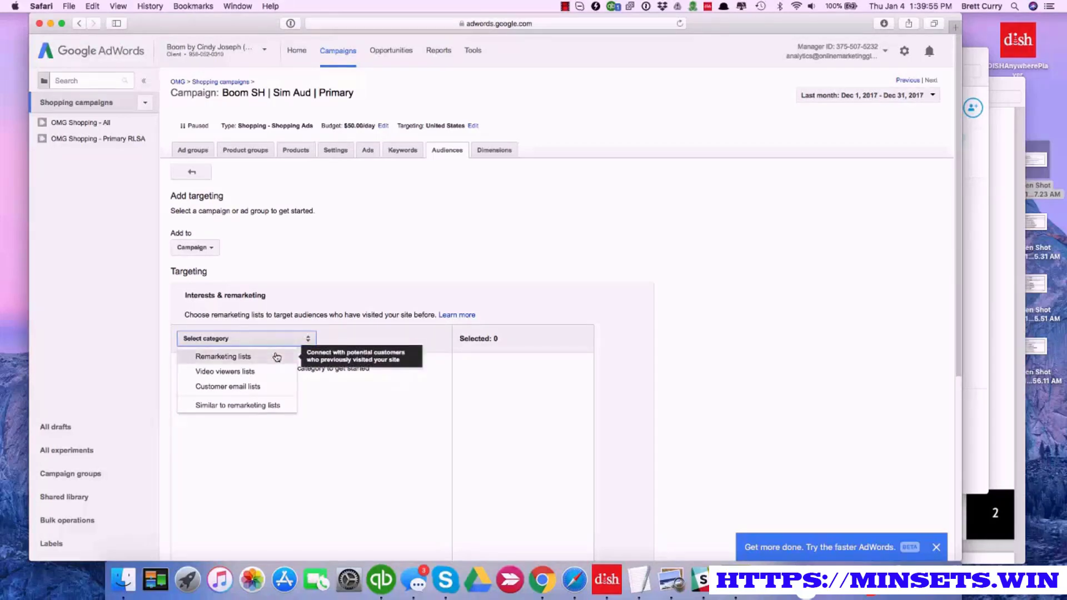
left_click(278, 410)
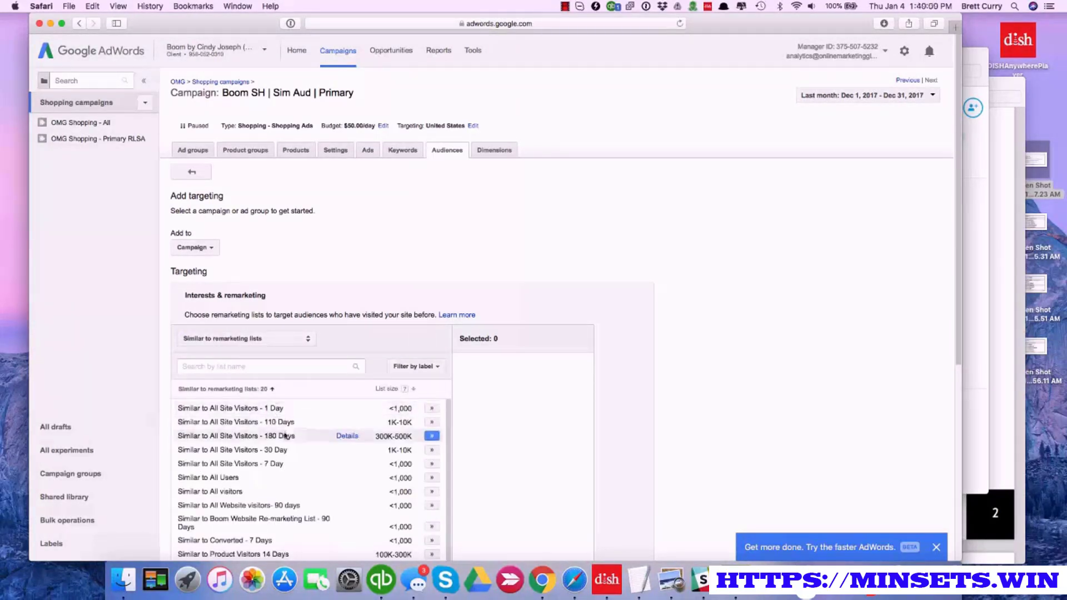
Add the Similar to All Site Visitors lists for 110 Days, 180 Days and 30 Day to the targeting
scroll(289, 444, "down", 2)
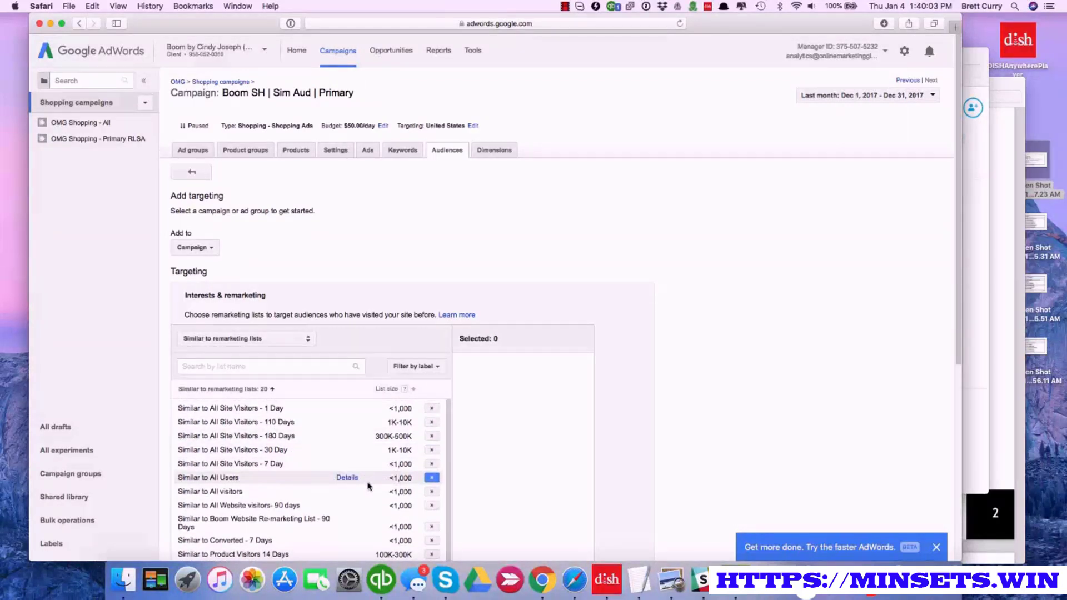
scroll(367, 487, "down", 1)
scroll(367, 487, "up", 1)
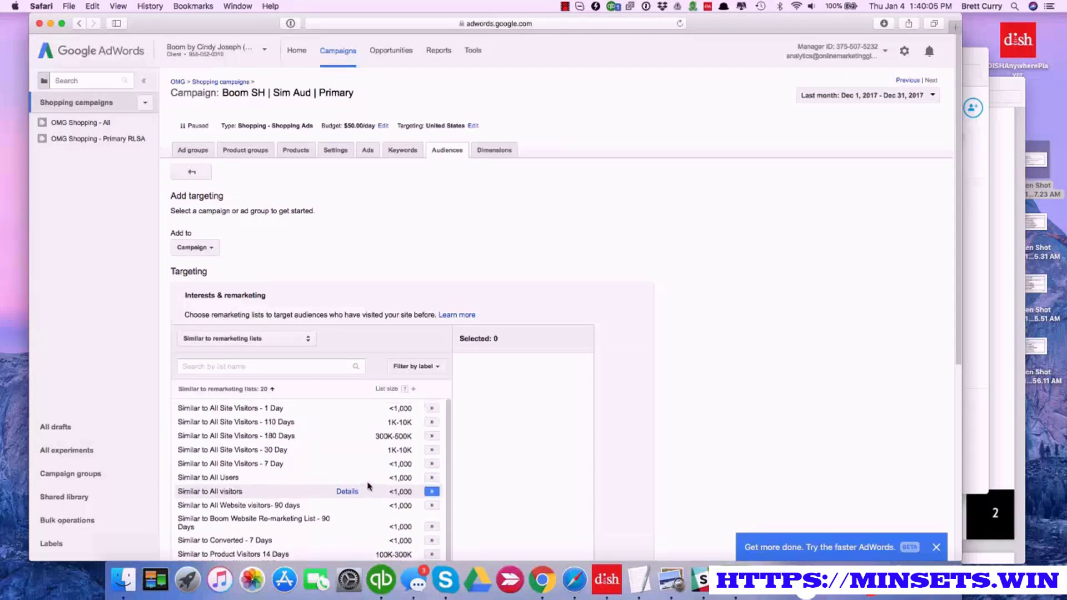
left_click(431, 422)
left_click(432, 437)
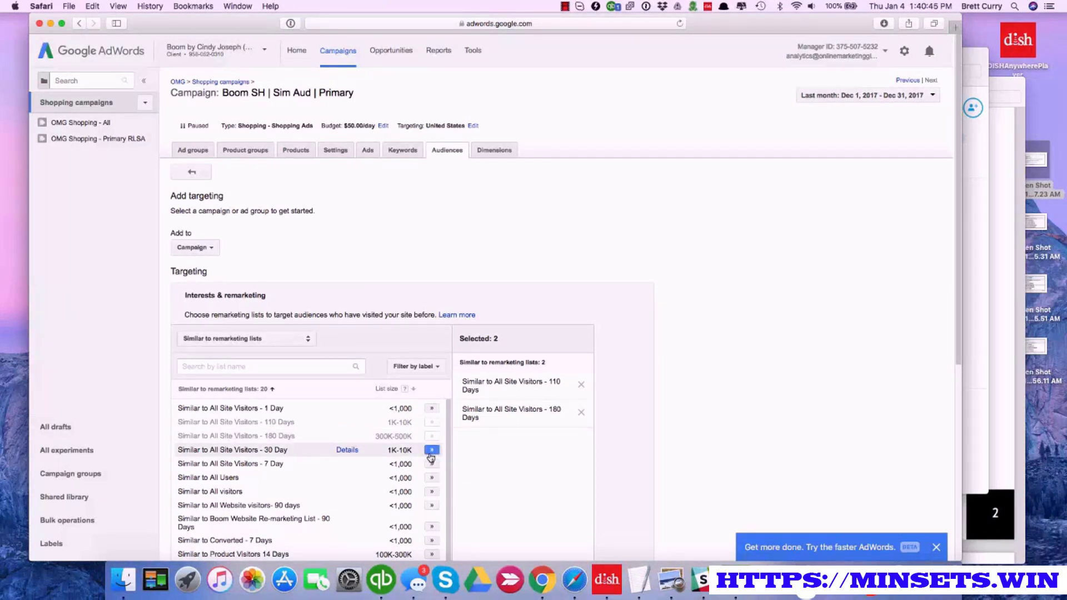
left_click(431, 451)
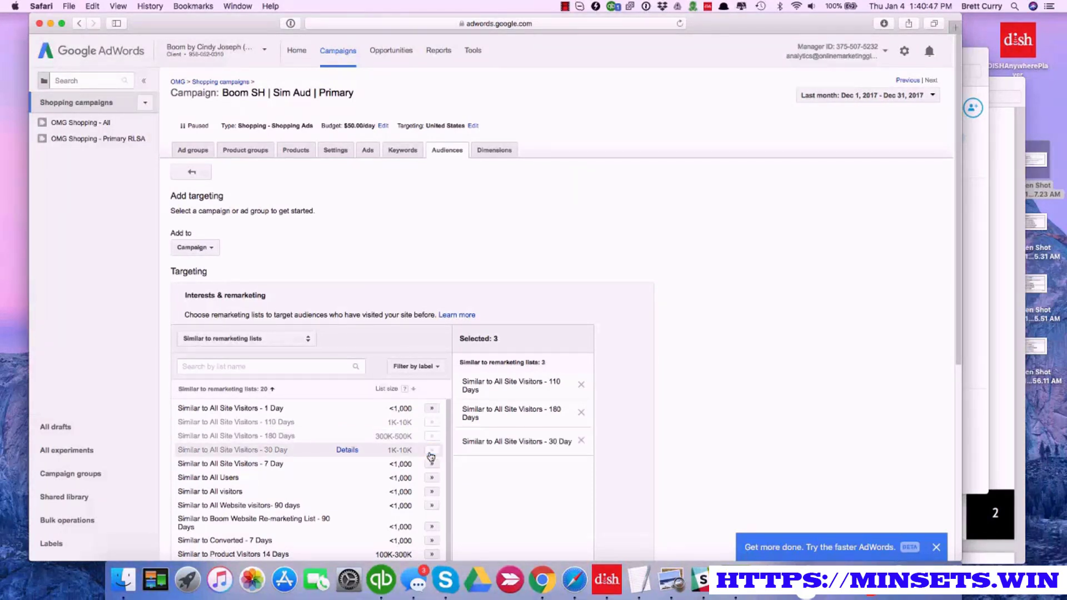
Add the Similar to Converted - 7 Days and Similar to All Website visitors- 90 days lists to the targeting
scroll(432, 461, "down", 3)
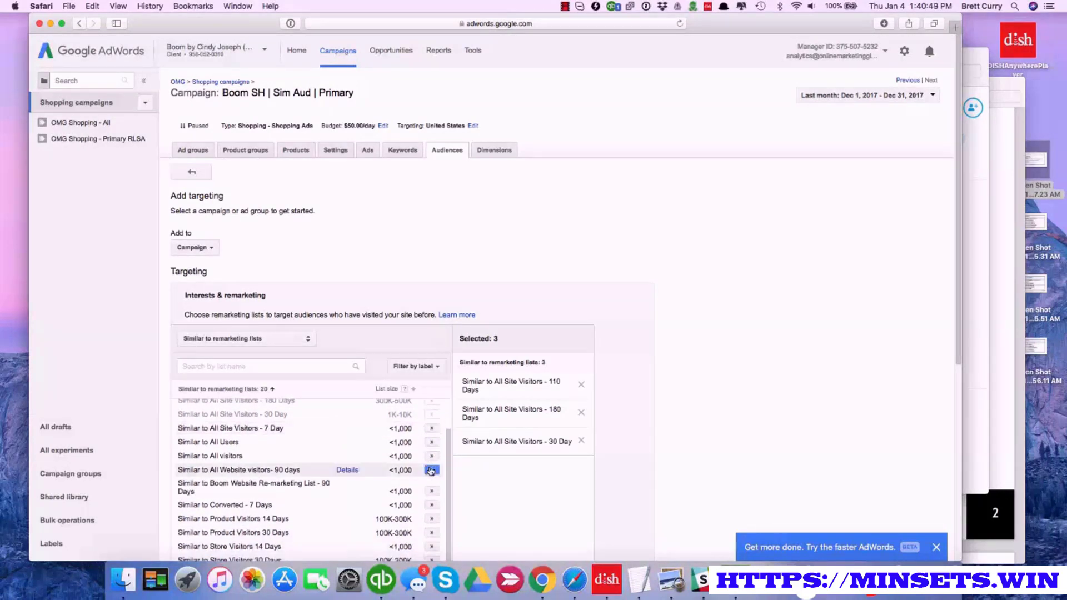
scroll(431, 471, "down", 3)
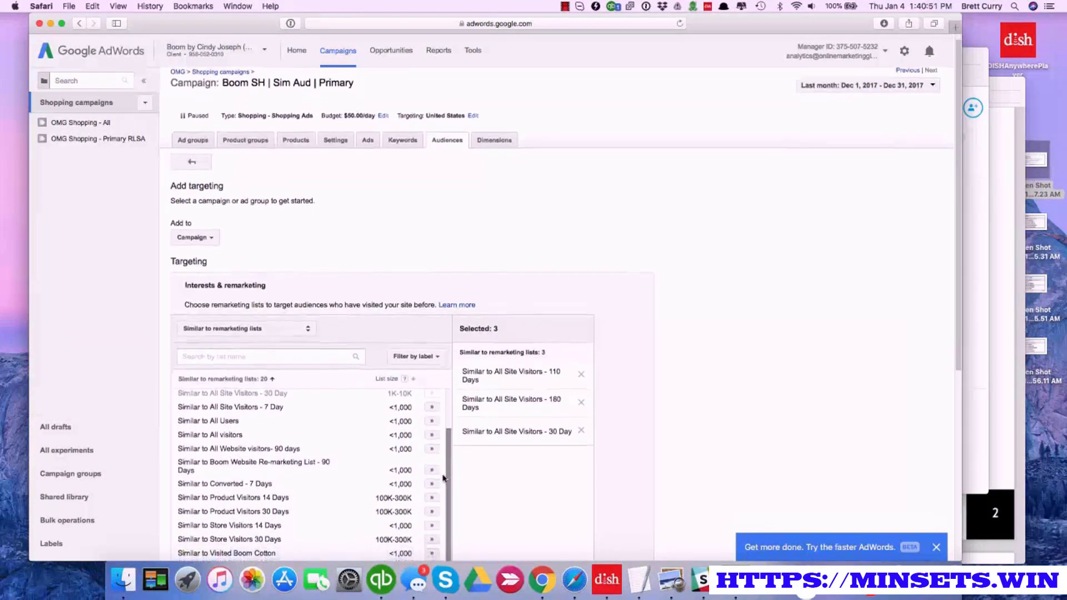
scroll(443, 477, "down", 5)
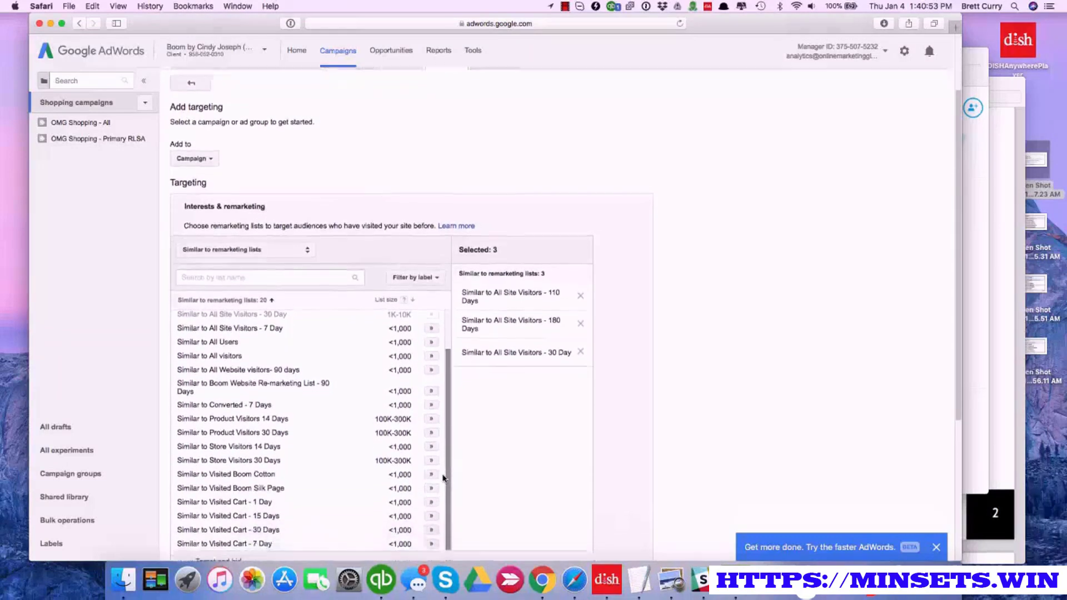
scroll(443, 478, "up", 2)
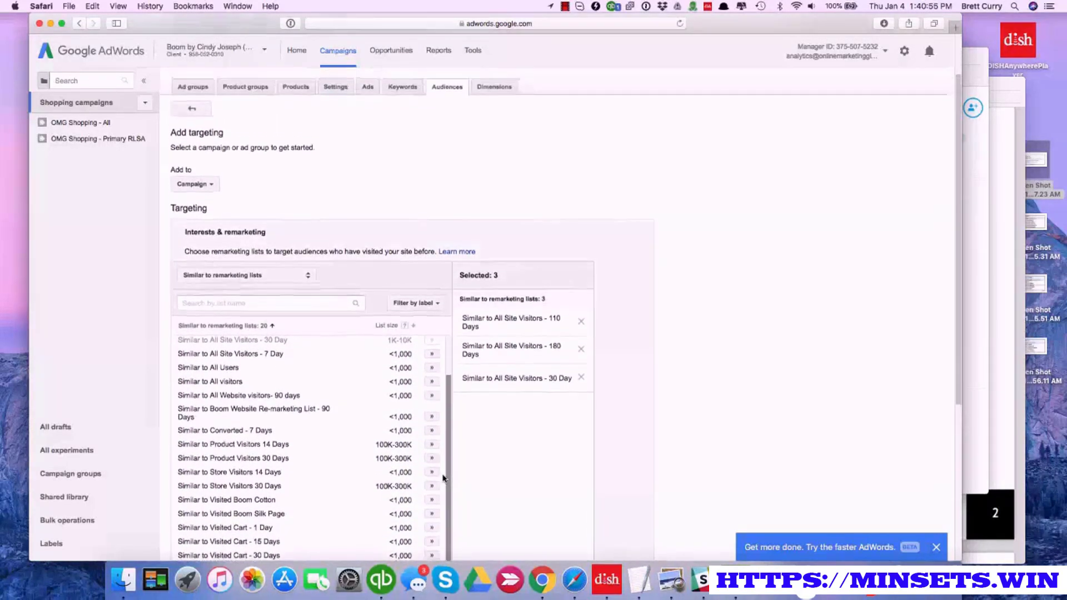
scroll(443, 478, "up", 1)
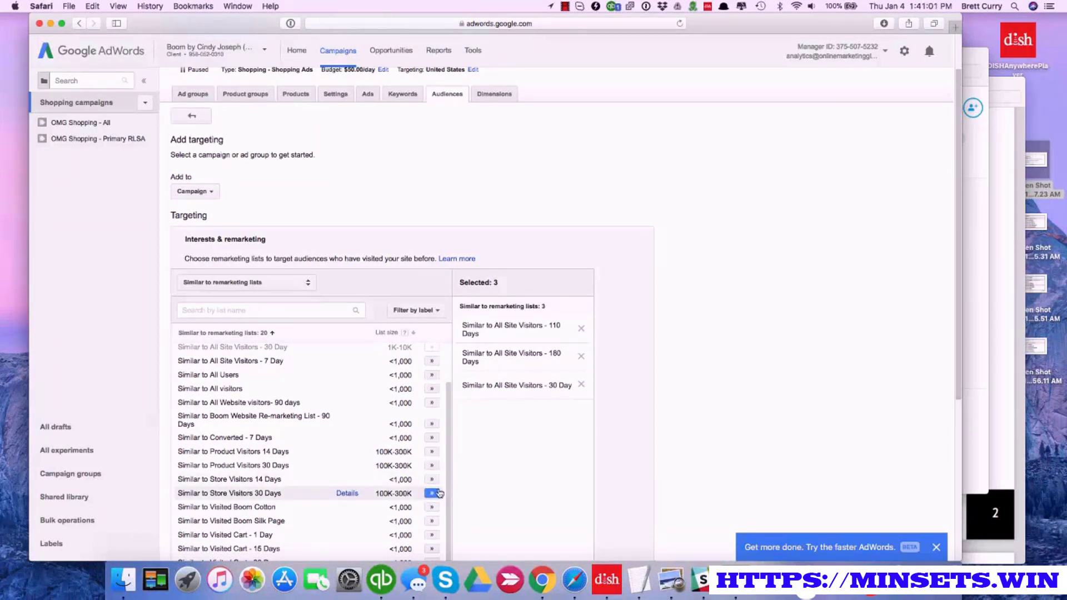
left_click(432, 438)
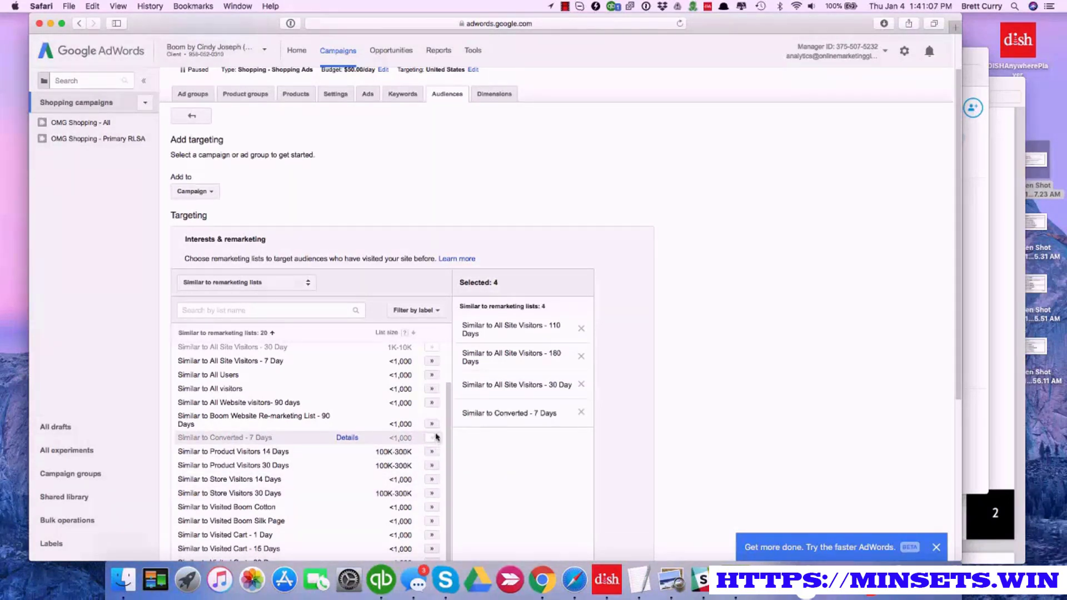
left_click(432, 403)
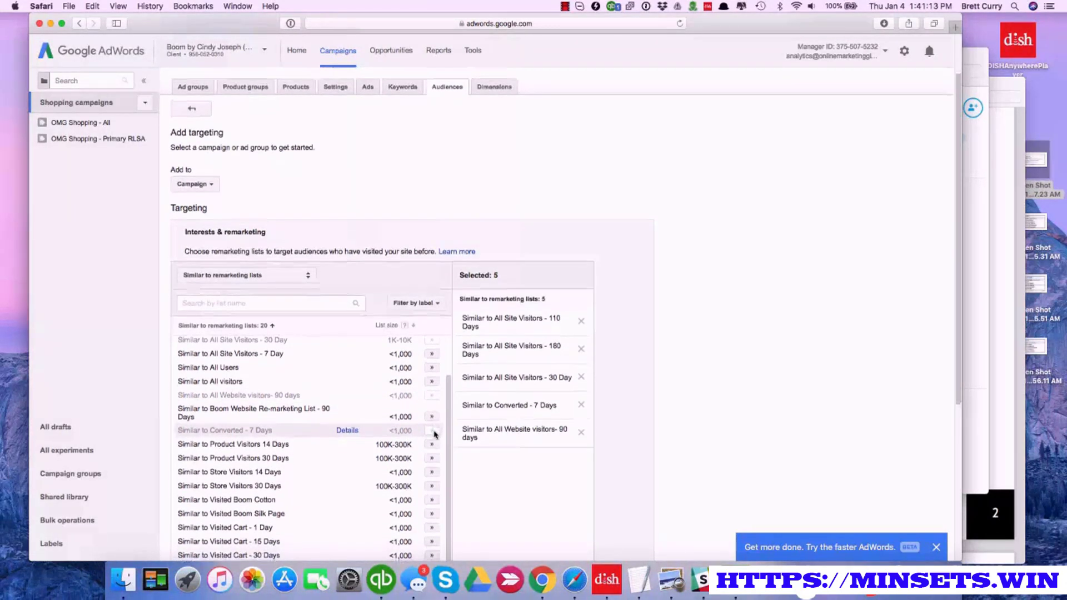
Add the Similar to Visited Cart lists for 15 Days, 30 Days, 7 Day and 1 Day to the targeting
scroll(434, 434, "down", 2)
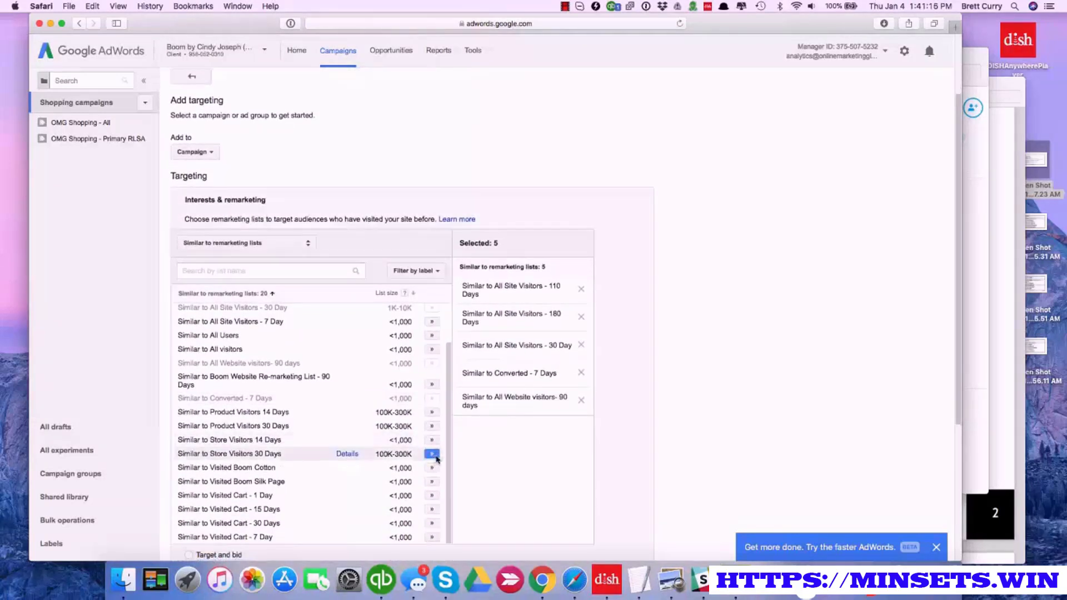
left_click(432, 510)
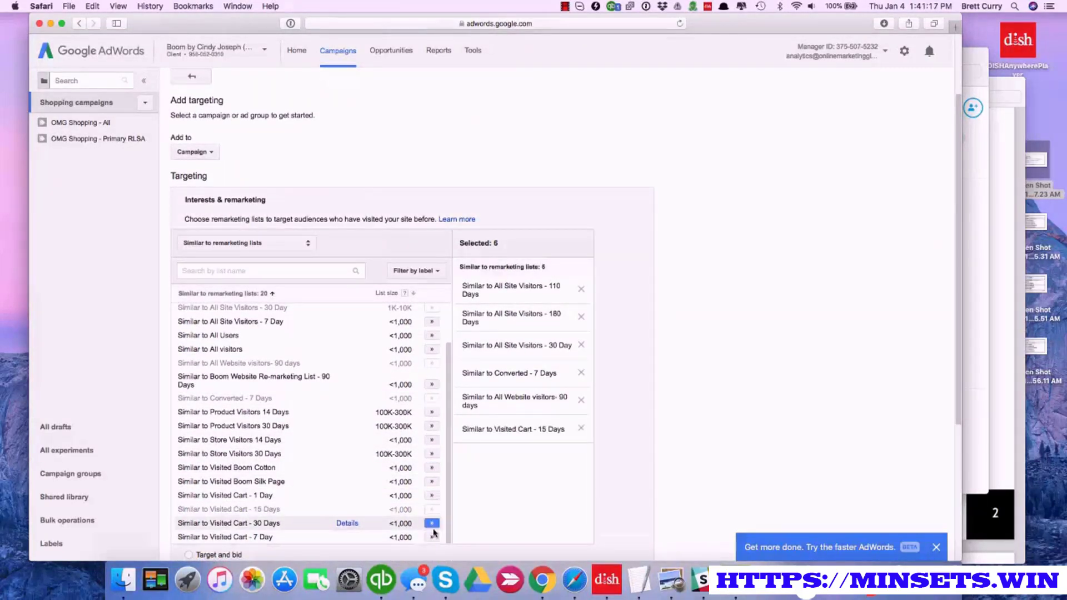
left_click(431, 523)
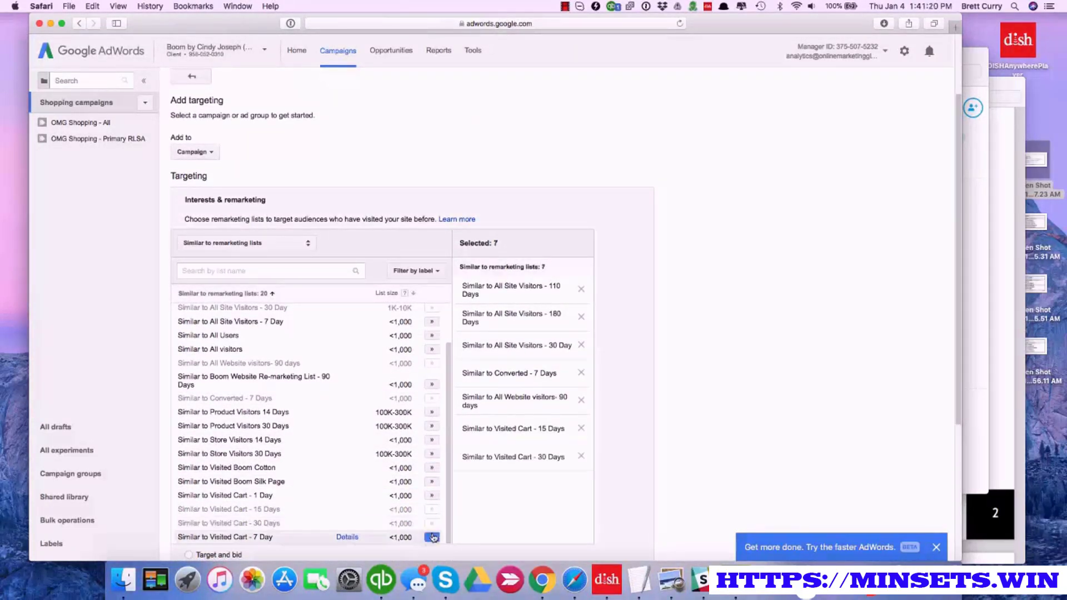
left_click(433, 537)
left_click(431, 495)
Add the Similar to Visited Boom Silk Page, Visited Boom Cotton and Store Visitors 30 Days lists to the targeting
left_click(432, 481)
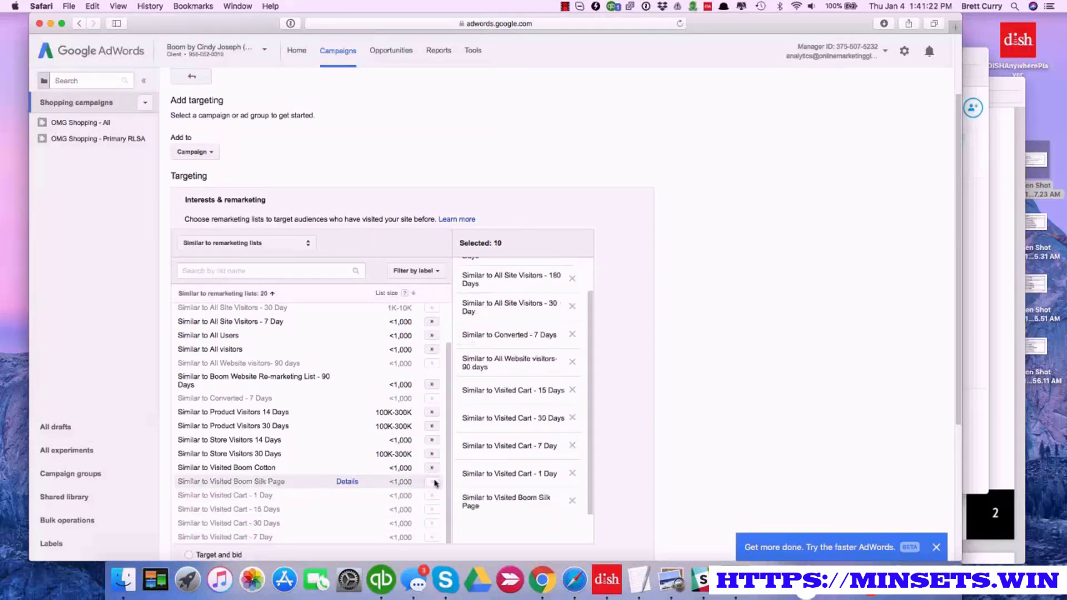
left_click(433, 468)
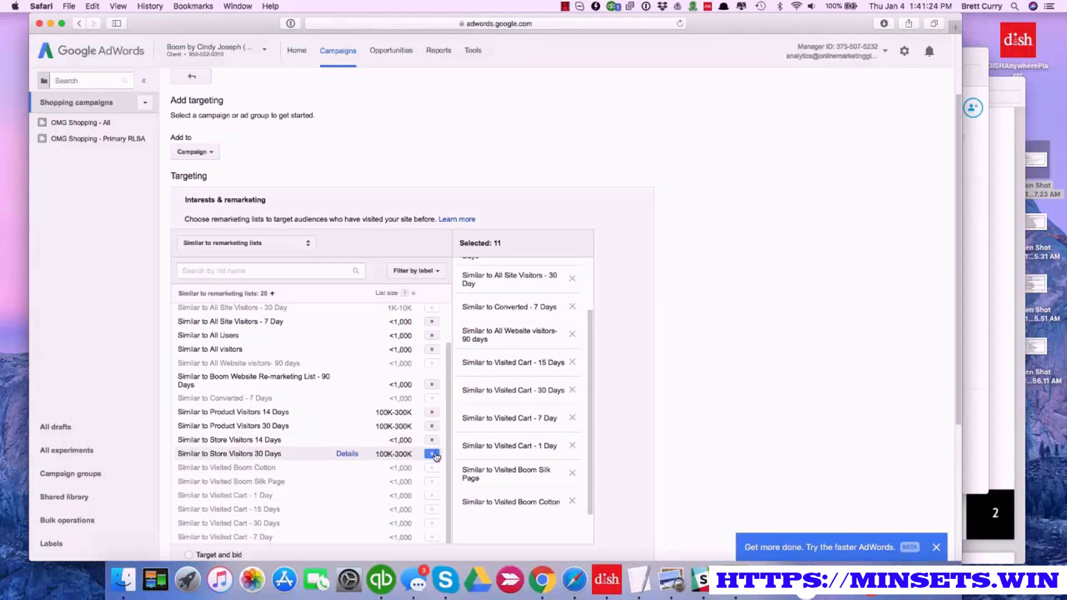
left_click(433, 454)
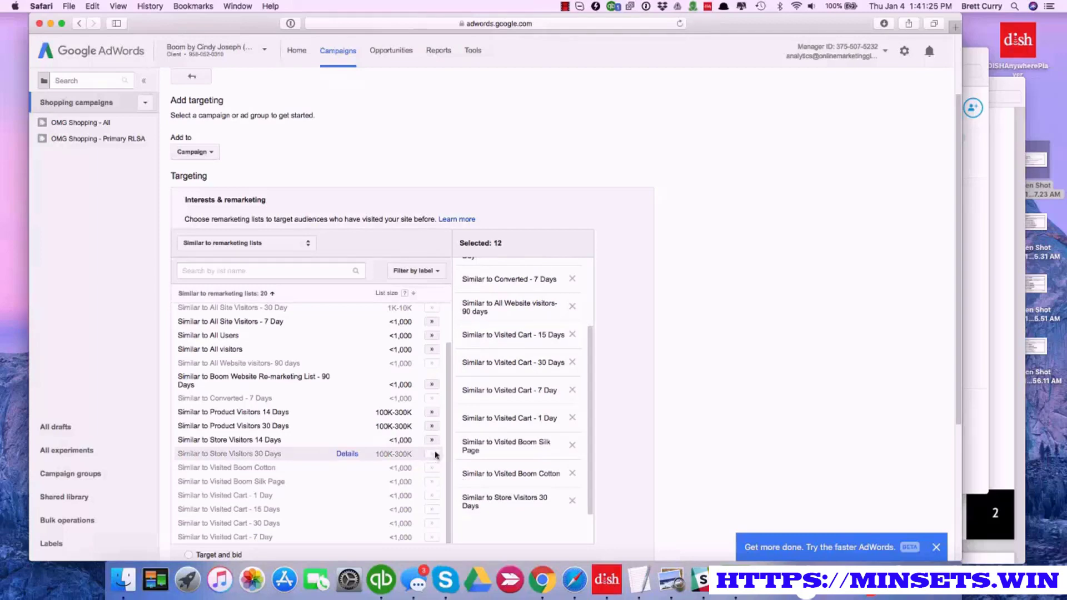
Set the selected similar-audience lists to Target and bid, and save the campaign targeting
scroll(425, 447, "down", 3)
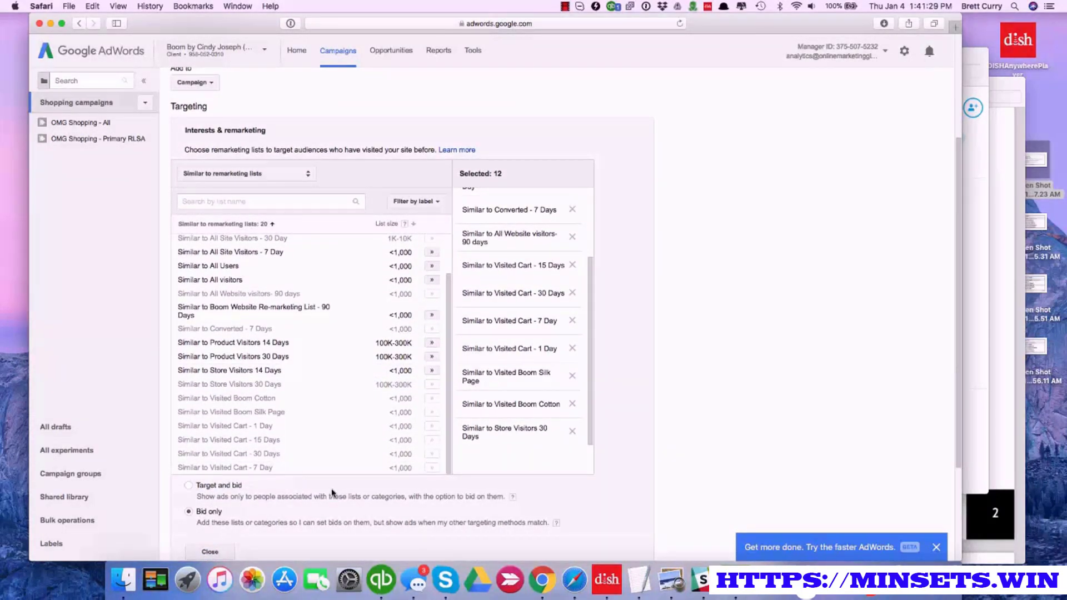
scroll(332, 493, "up", 2)
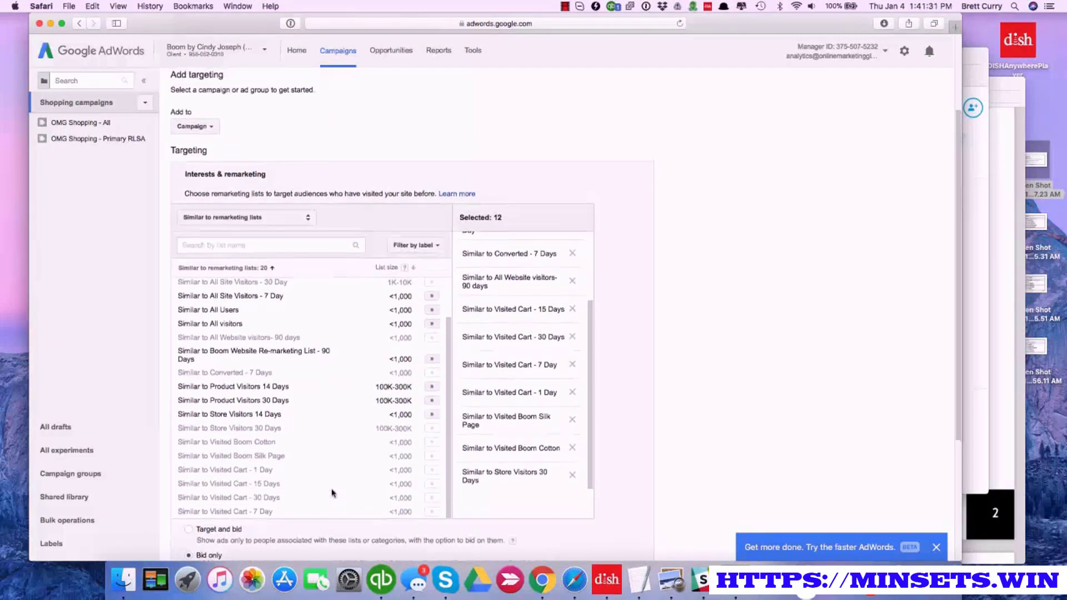
scroll(333, 493, "down", 2)
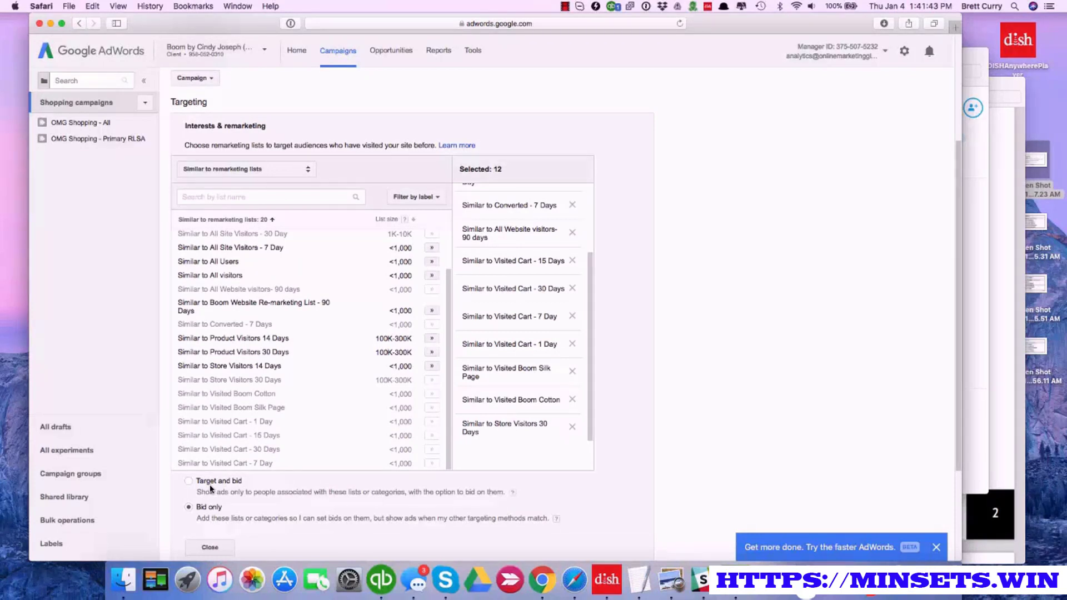
left_click(189, 481)
scroll(238, 501, "down", 2)
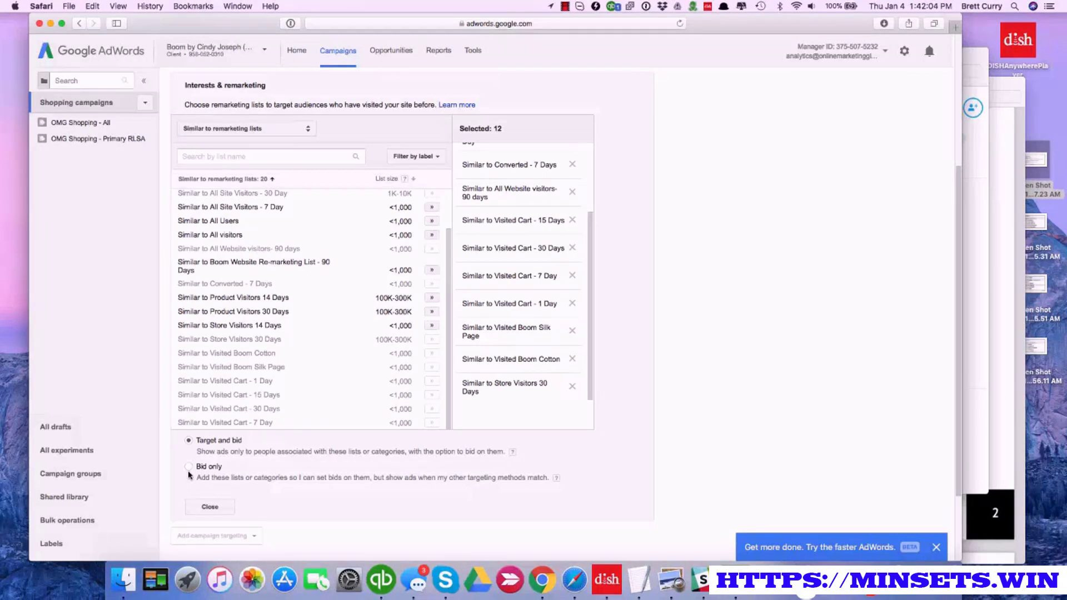
left_click(210, 507)
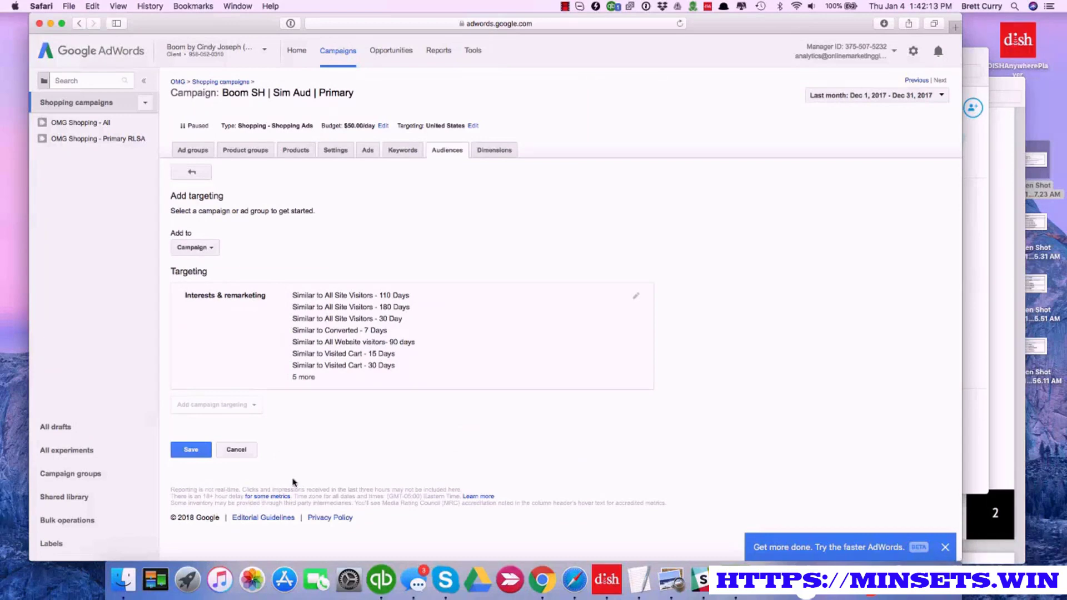
left_click(195, 451)
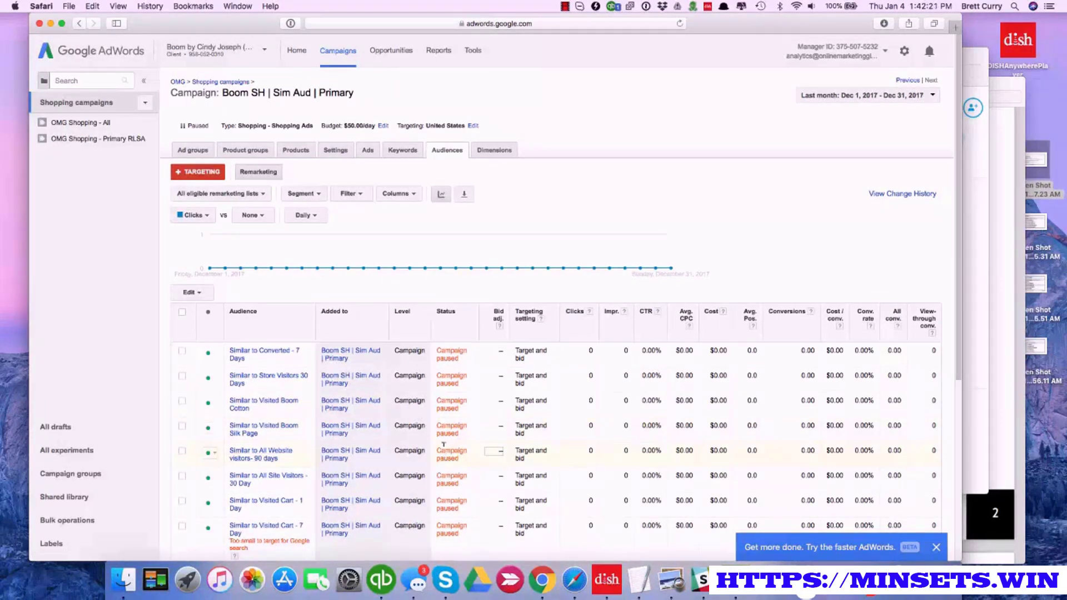
Set the bid adjustment for the Similar to Converted - 7 Days audience to an increase of 25% and save it
left_click(494, 351)
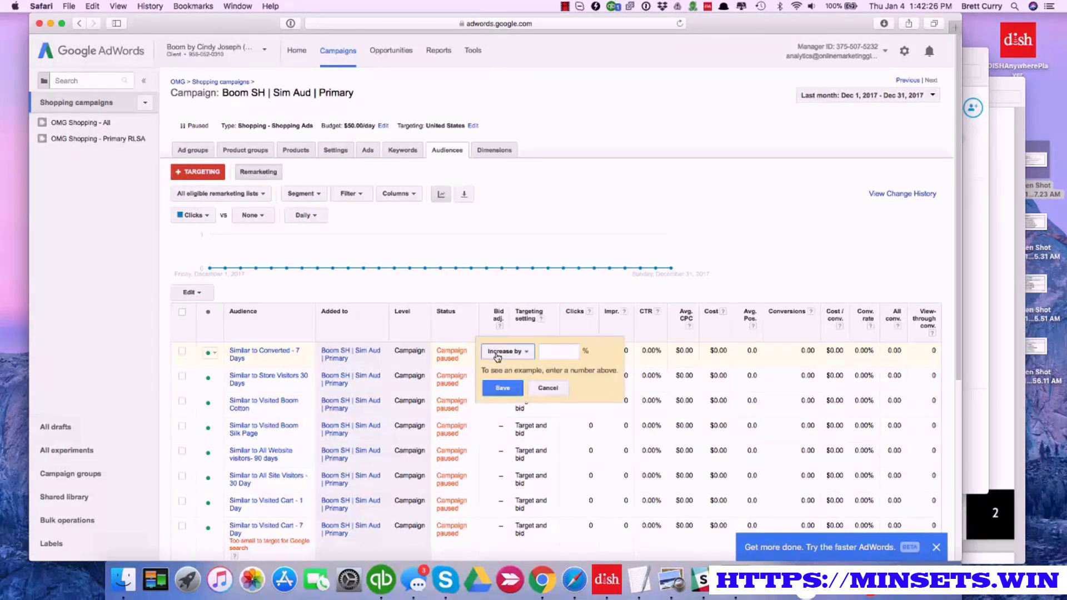
left_click(571, 348)
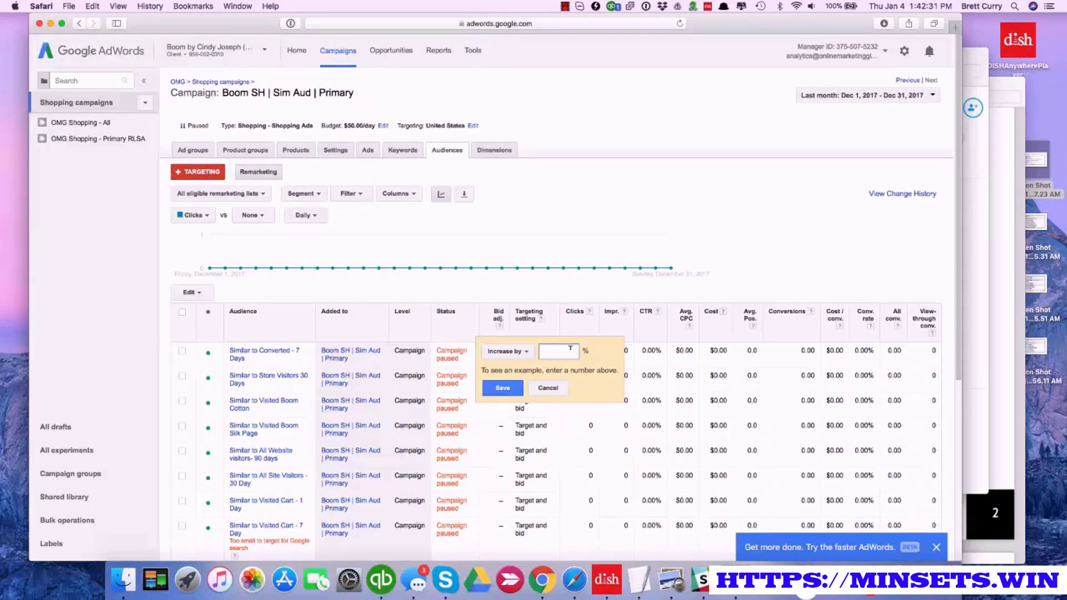
type("25")
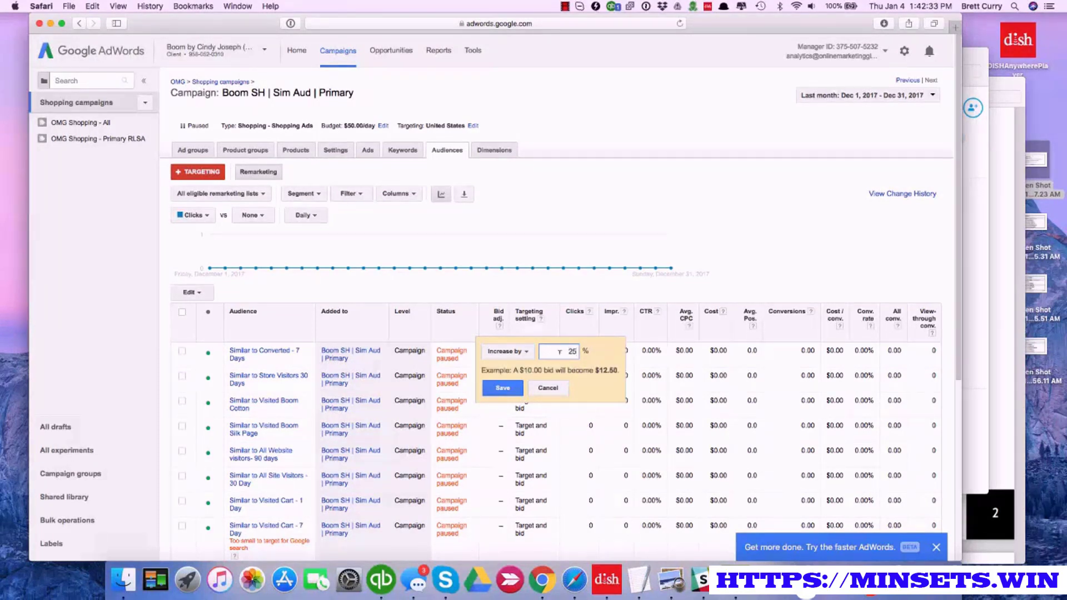
left_click(504, 389)
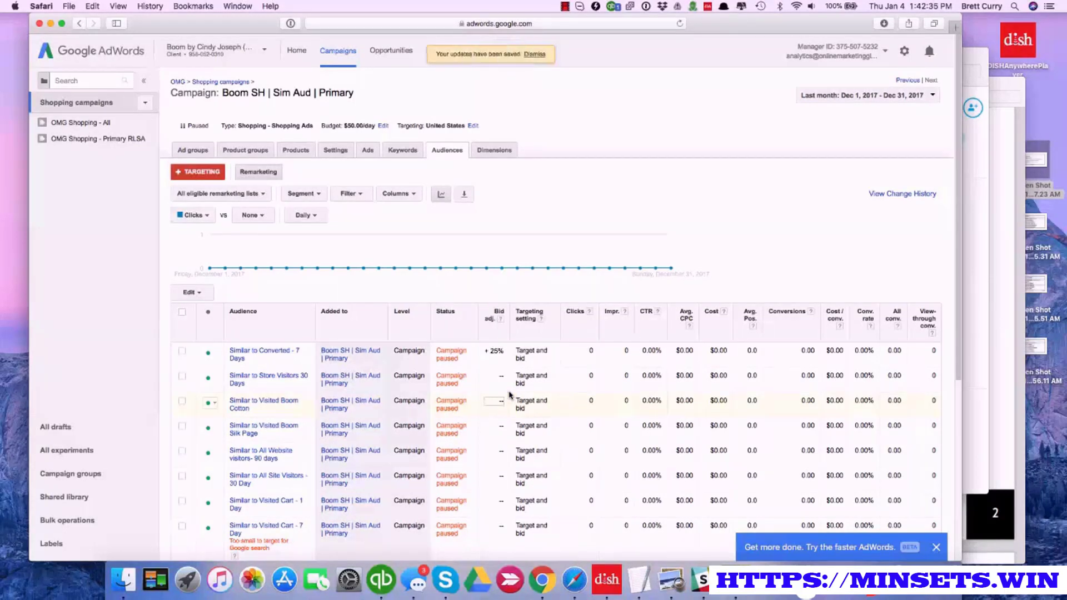
scroll(504, 417, "down", 2)
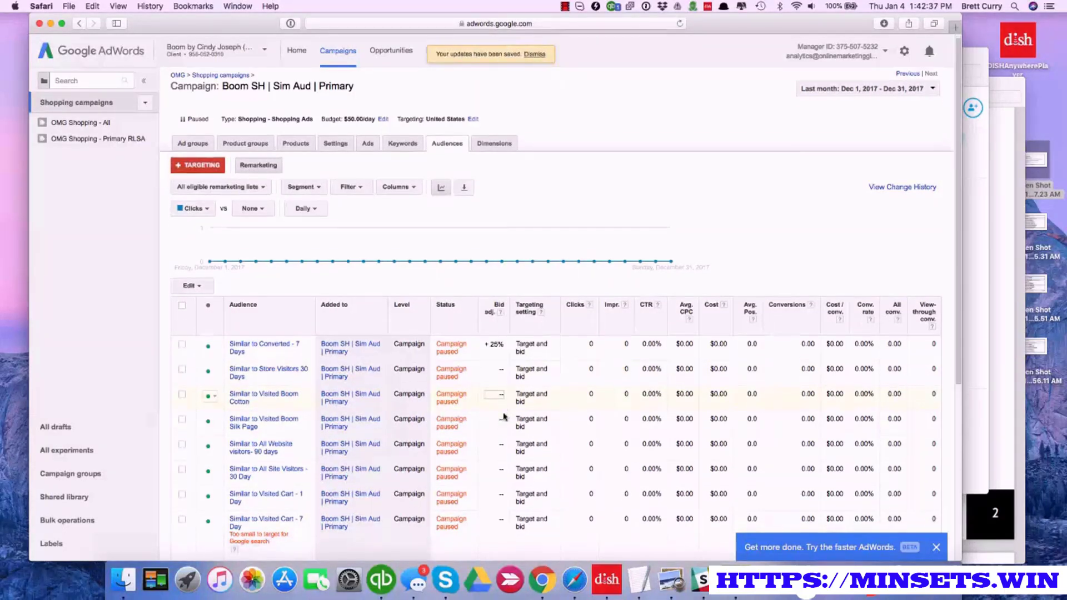
Set the bid adjustment for the Similar to Visited Cart - 1 Day audience to an increase of 25% and save it
scroll(504, 416, "down", 3)
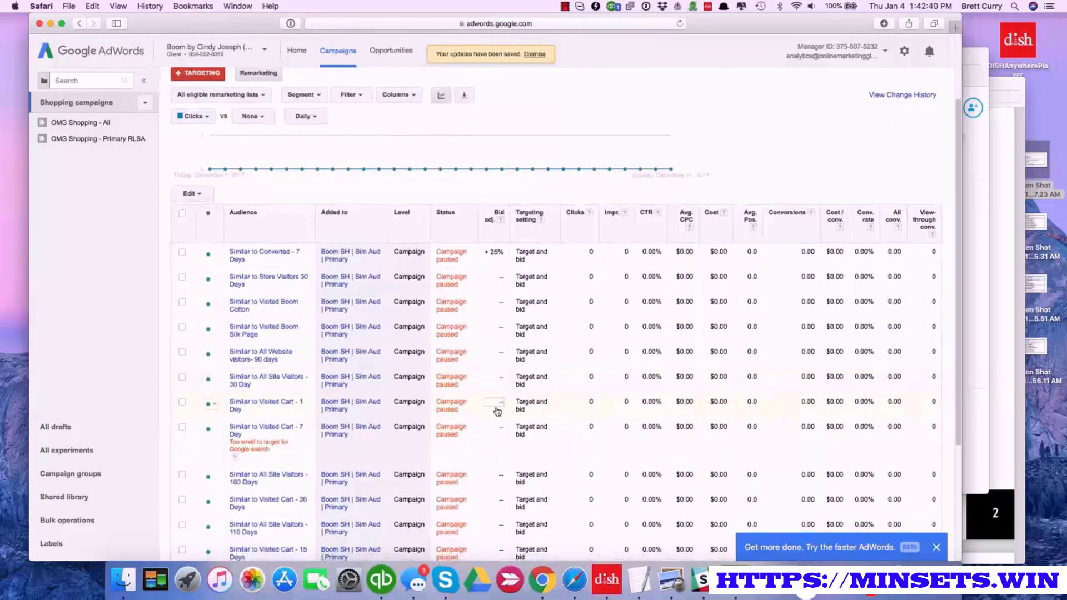
left_click(495, 405)
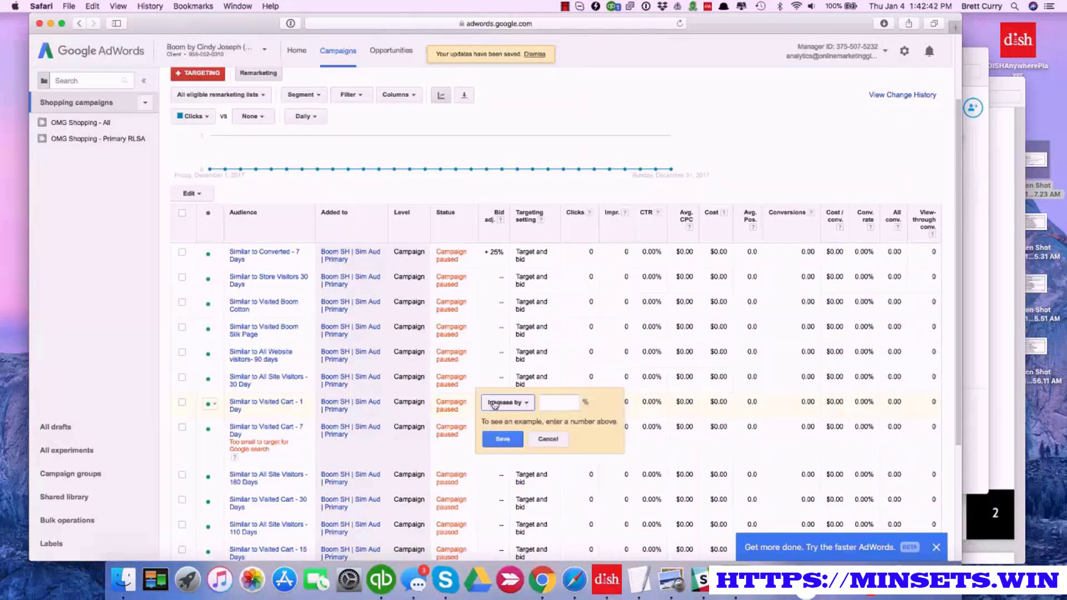
type("25")
left_click(510, 440)
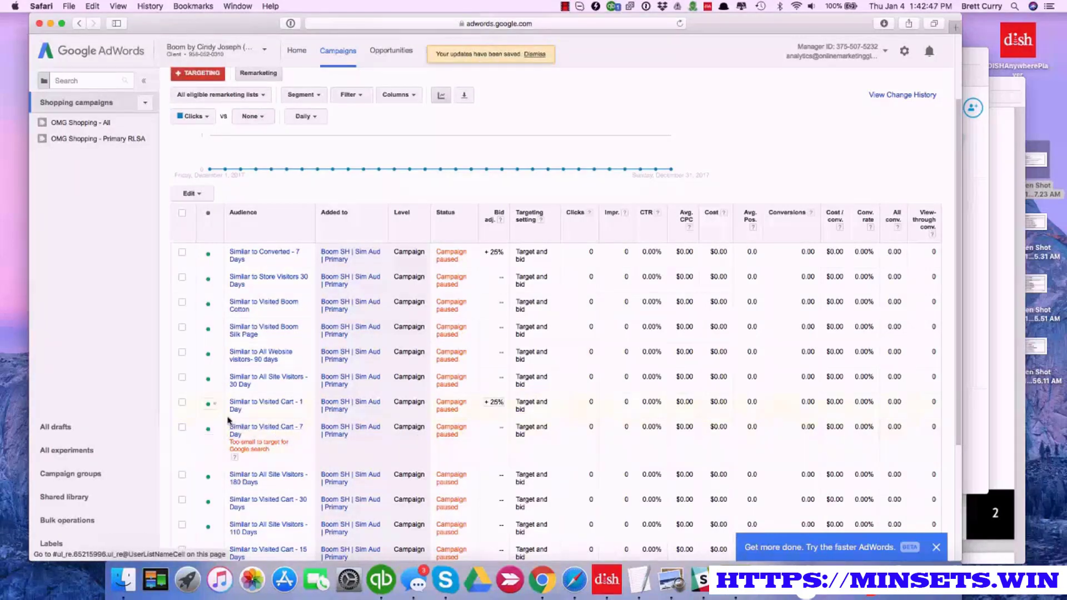
Bulk-set the bid adjustment for the Similar to Visited Cart - 30 Days and 15 Days audiences to an increase of 25%, and clear the selection
scroll(222, 422, "down", 3)
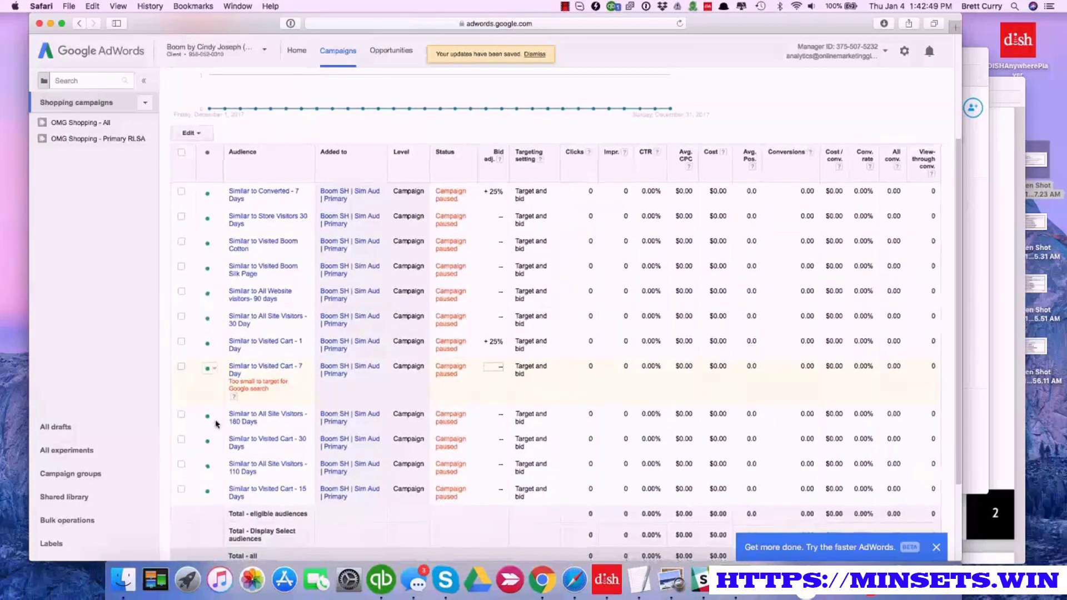
left_click(181, 439)
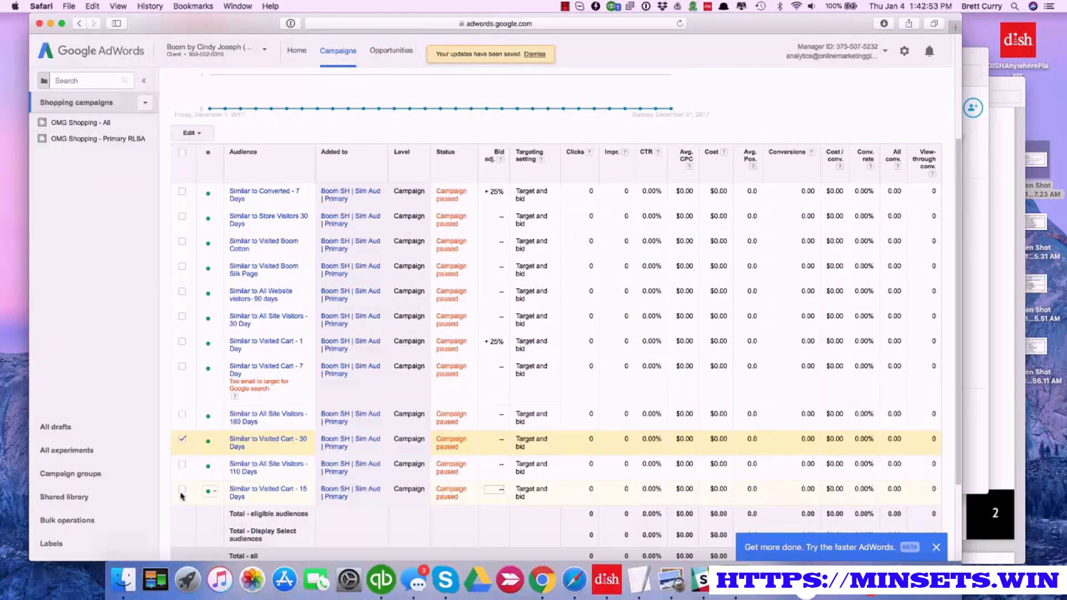
left_click(182, 489)
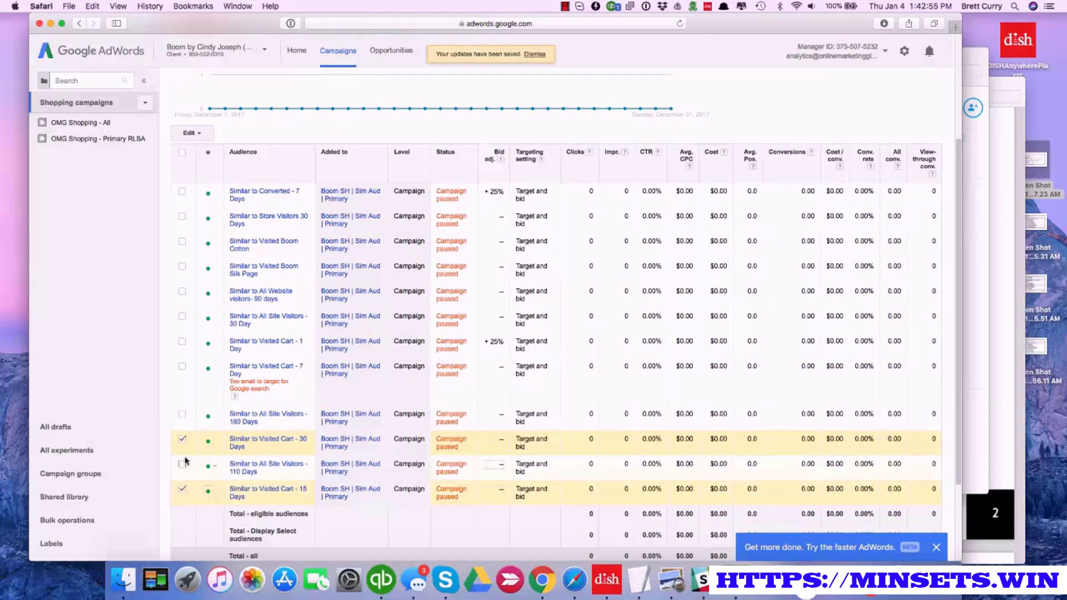
left_click(193, 134)
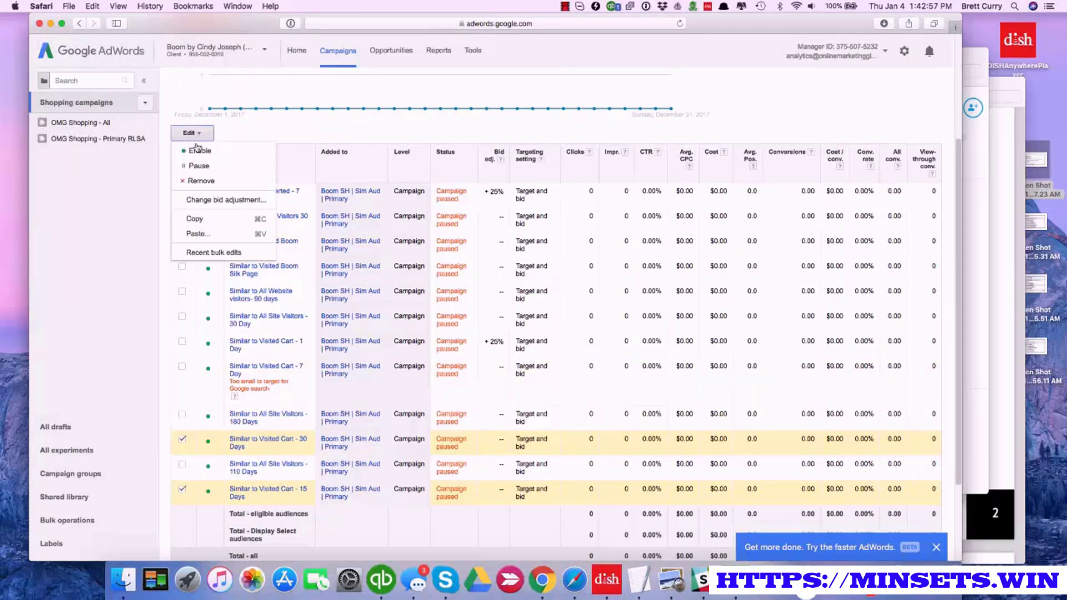
left_click(211, 199)
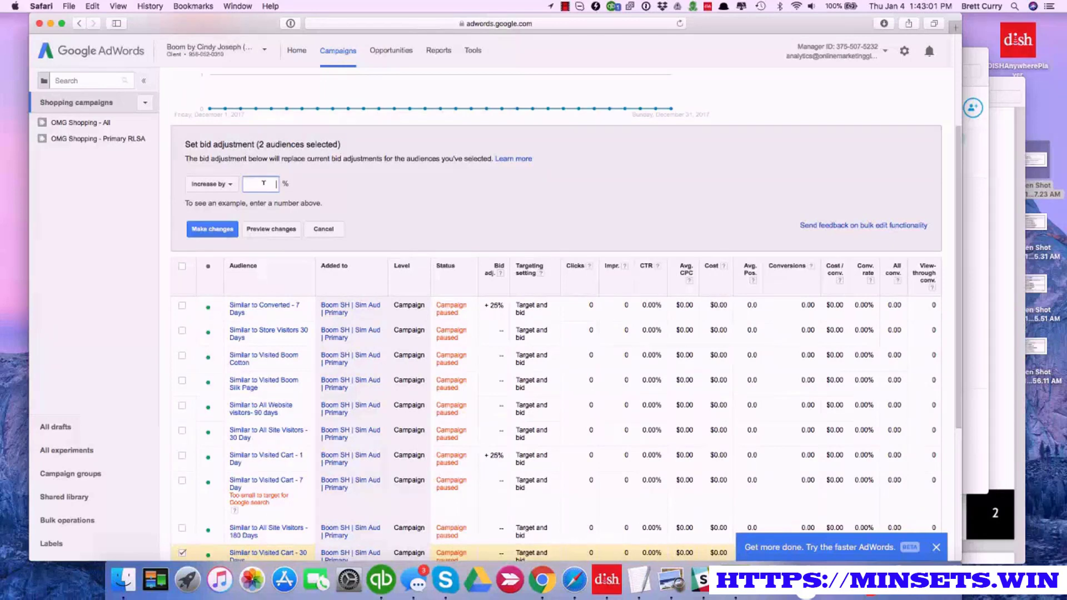
type("22")
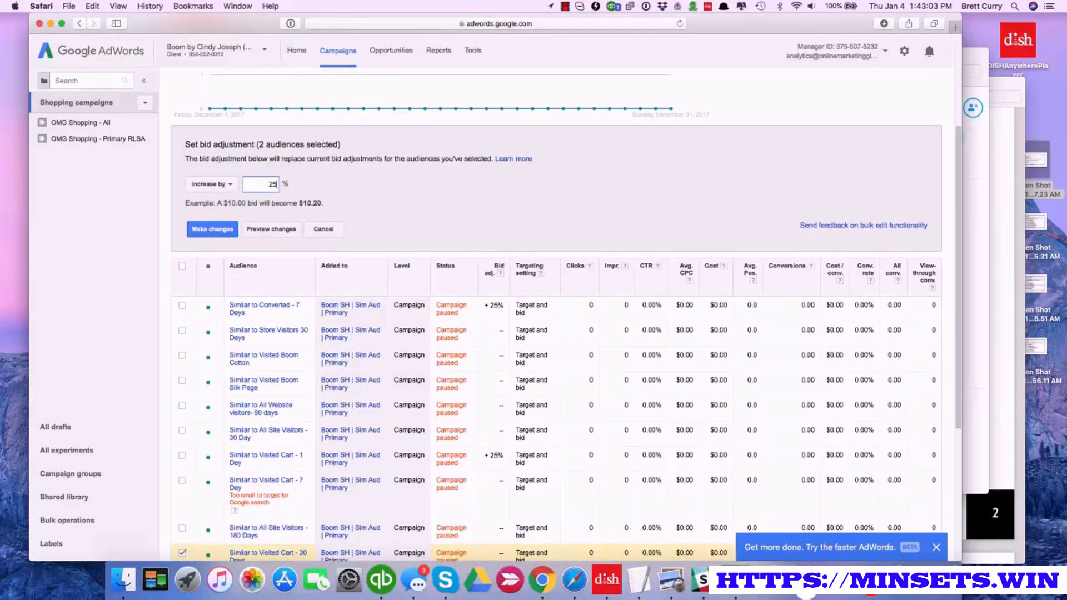
left_click(225, 230)
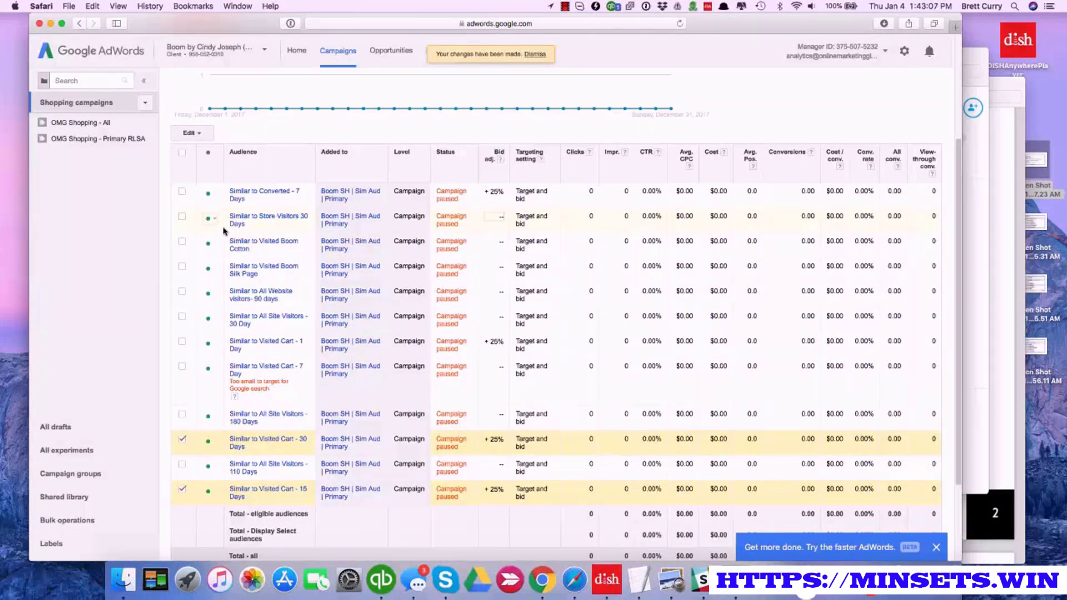
left_click(184, 153)
left_click(184, 153)
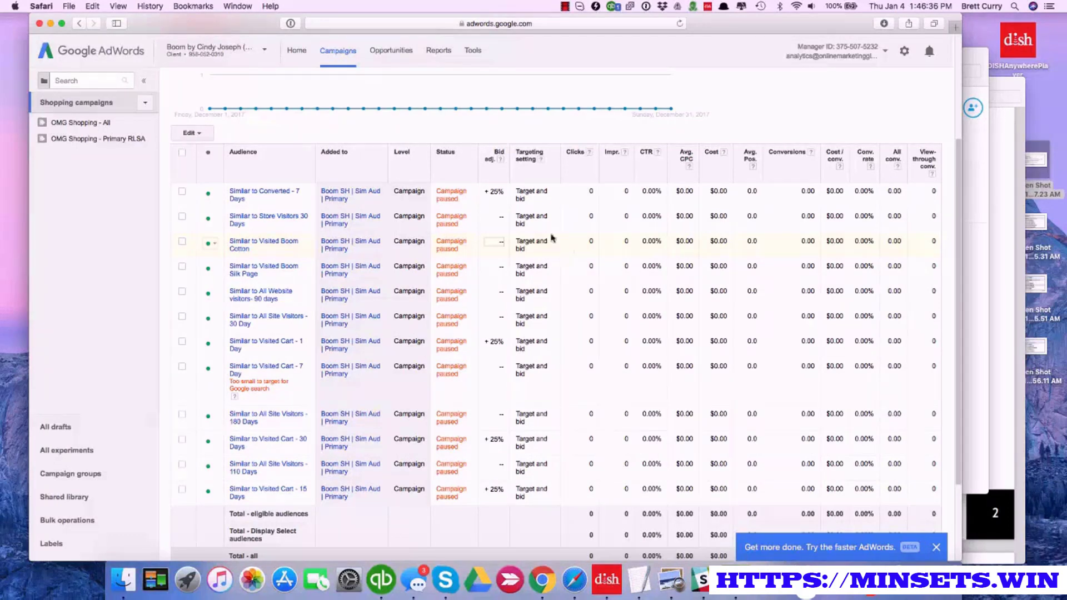
List all but removed shopping campaigns and open the OMG Shopping | Similar to Converters campaign
scroll(484, 226, "up", 3)
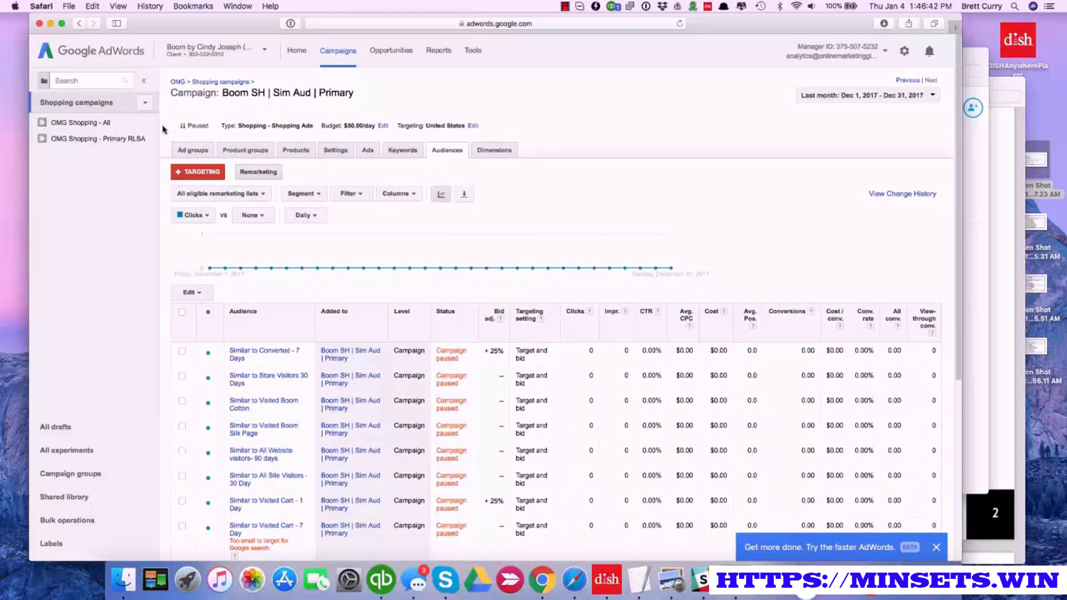
left_click(219, 82)
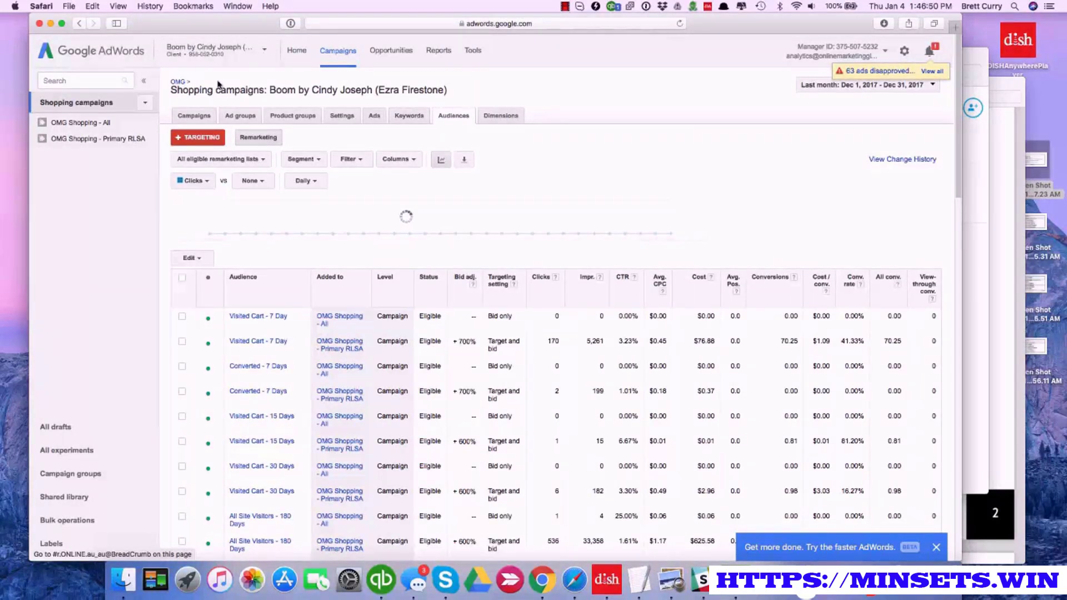
left_click(195, 116)
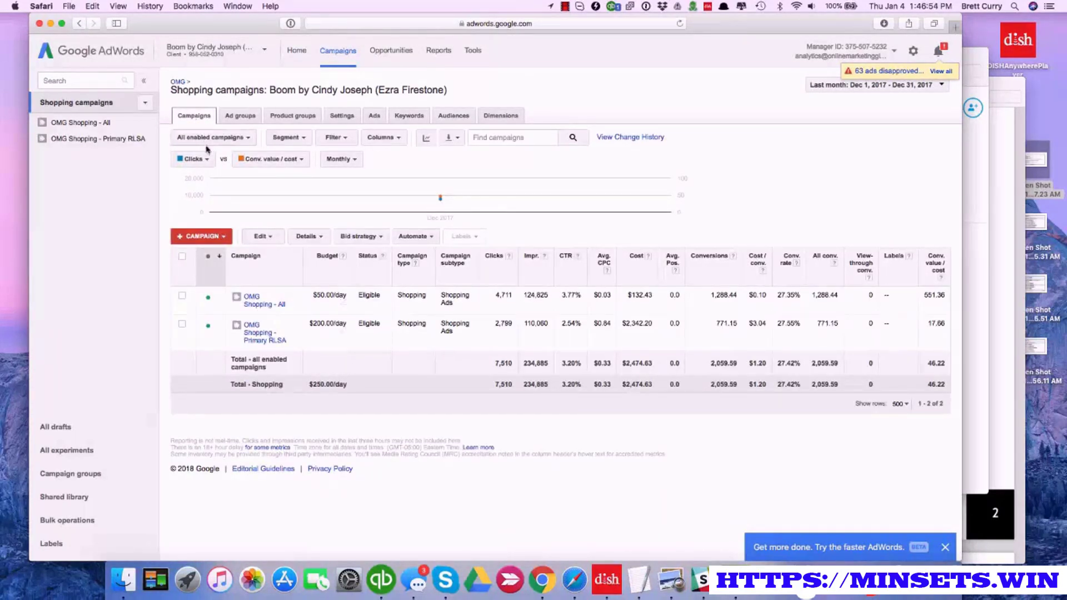
left_click(228, 138)
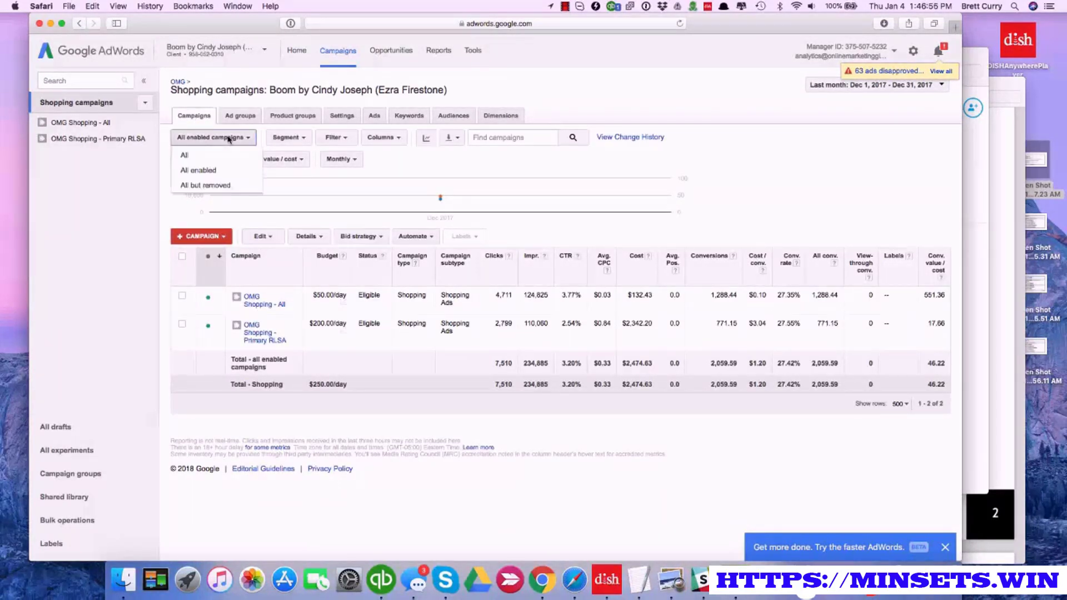
left_click(209, 185)
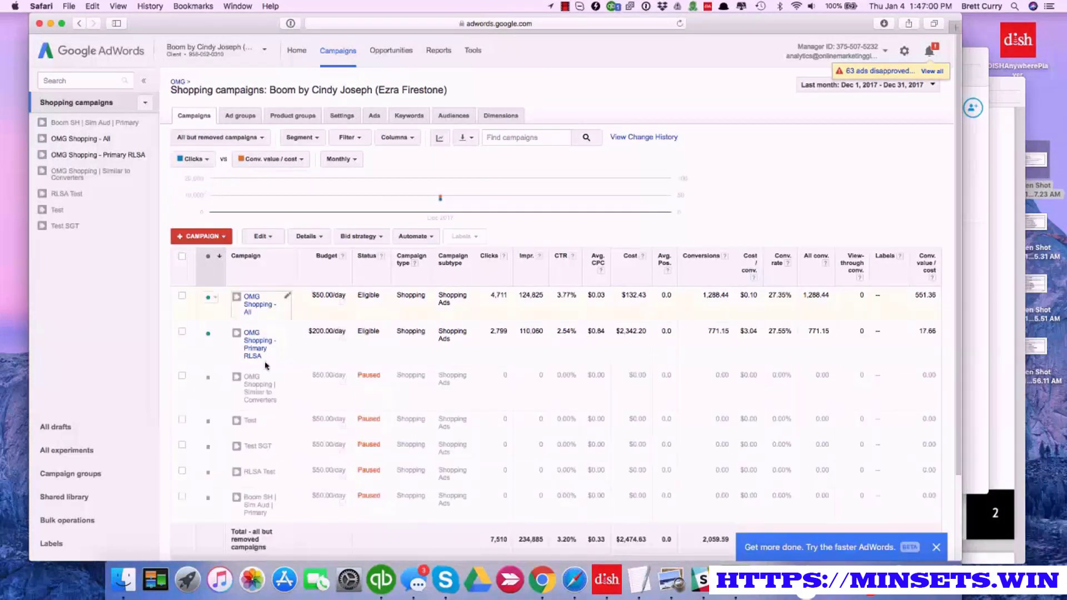
left_click(250, 394)
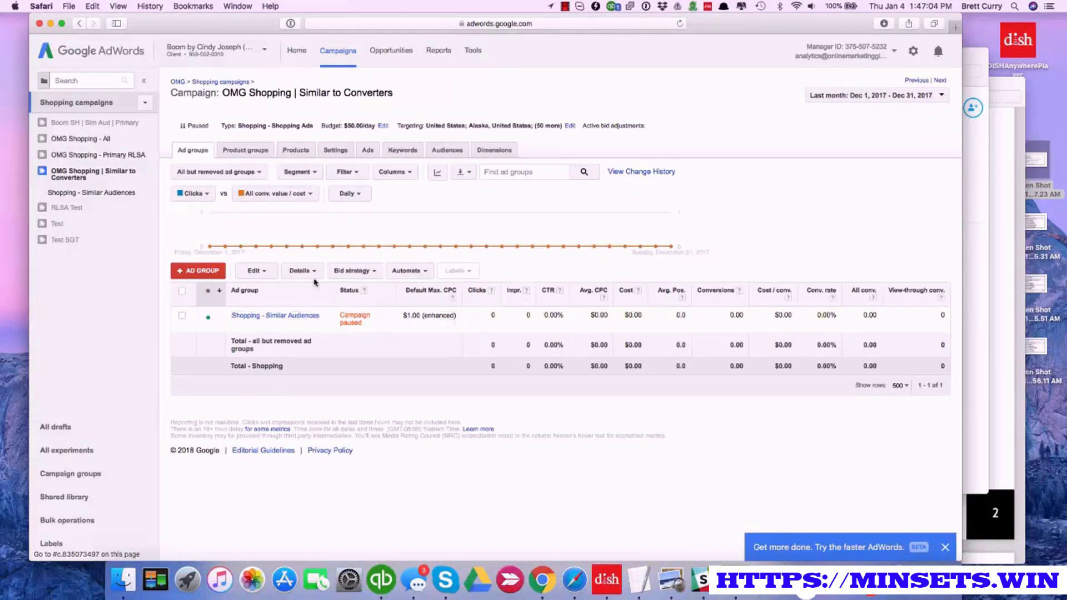
Paste the copied list of negative keywords into a new campaign-level negative keyword entry
left_click(403, 150)
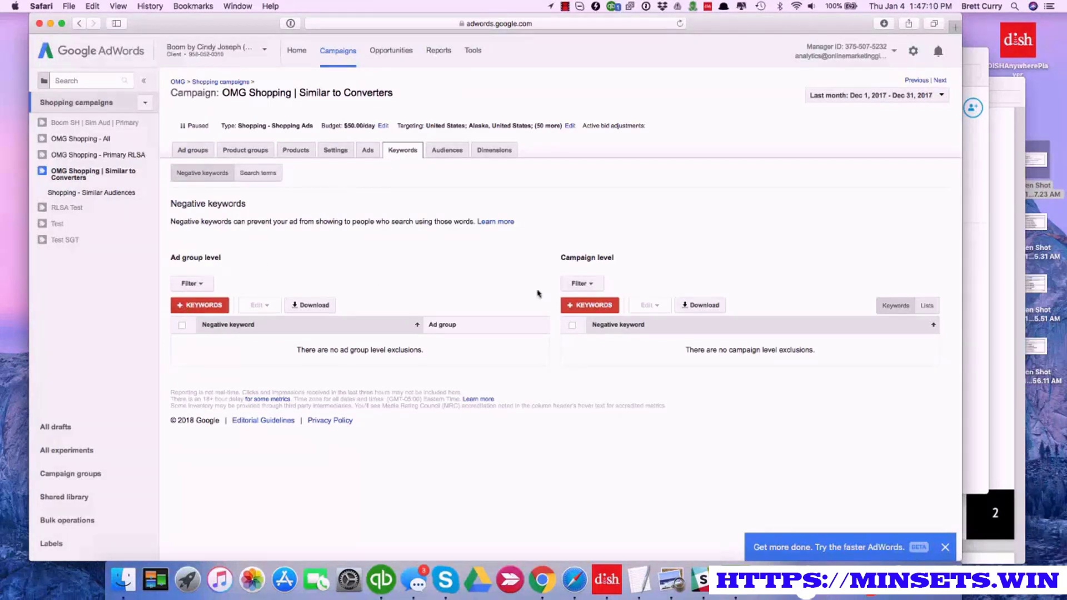
left_click(578, 307)
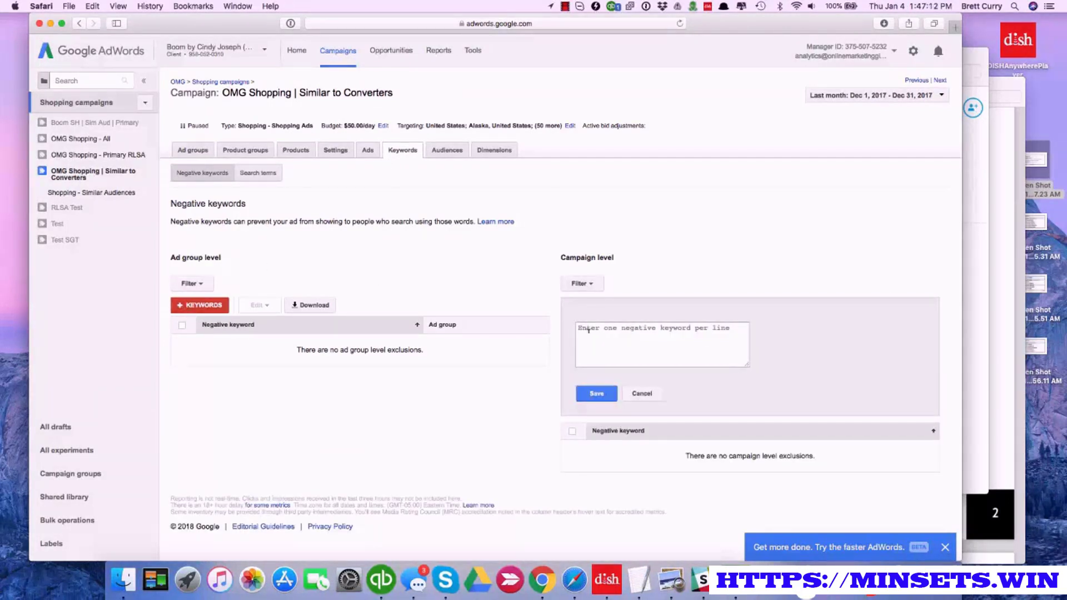
left_click(588, 330)
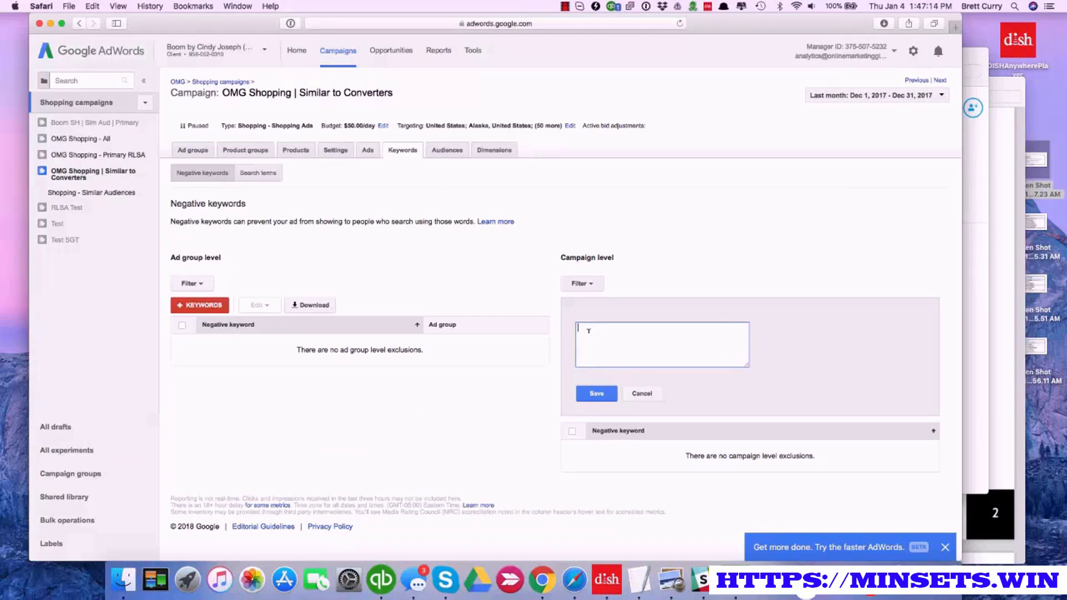
key("super+v")
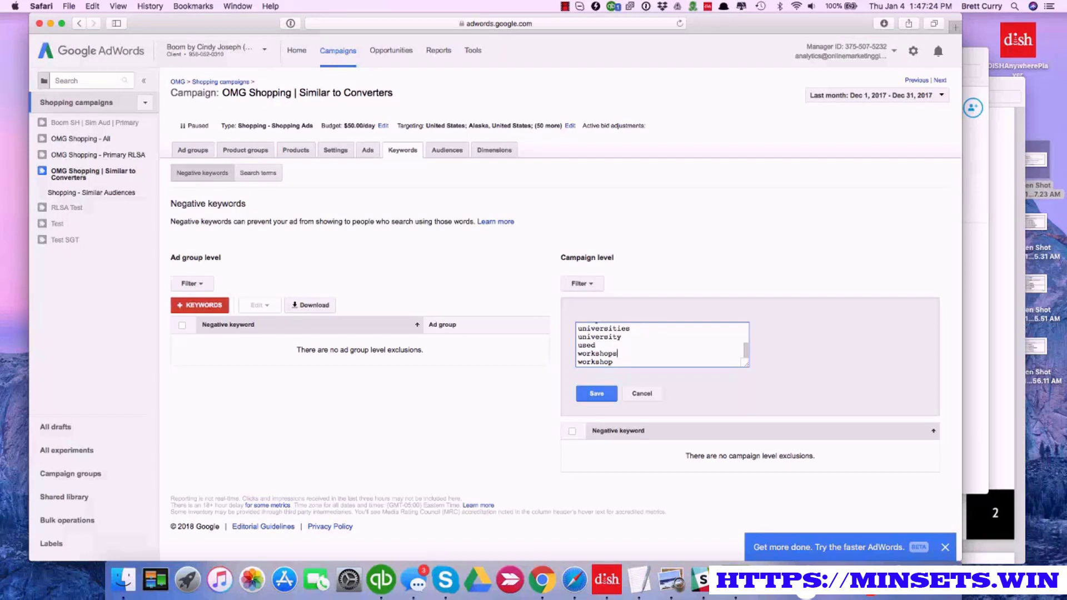
Go through the pasted negative keywords and delete comparison and comparisons from the list
scroll(618, 337, "up", 10)
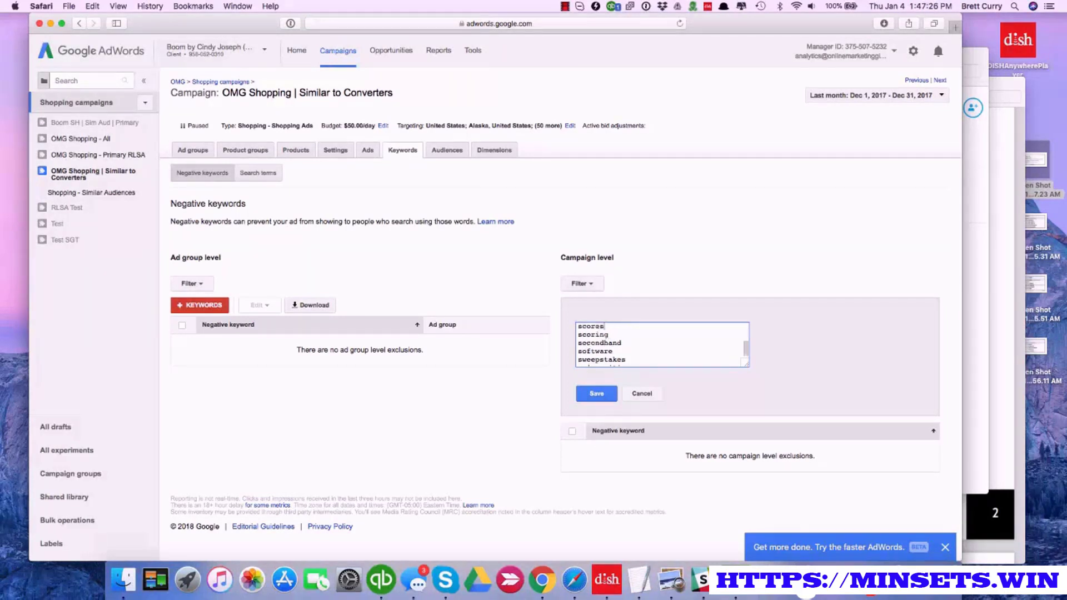
scroll(611, 341, "up", 3)
scroll(614, 336, "up", 5)
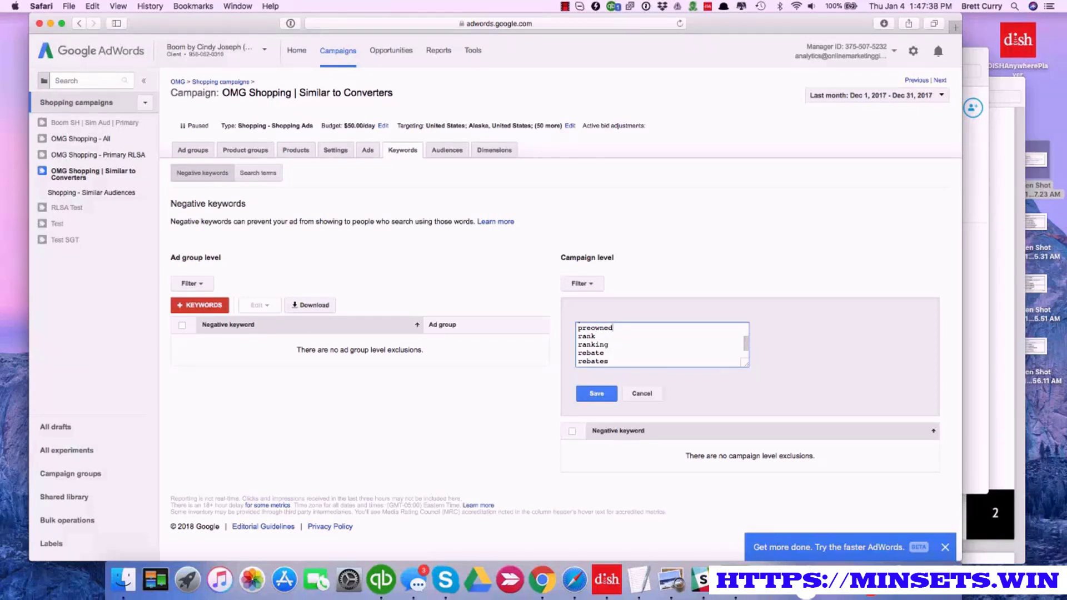
key("Up")
key("Up")
key("Up")
key("Up")
key("Up")
key("Up")
key("Up")
key("Up")
key("Up")
key("Up")
key("Up")
key("Up")
key("Up")
key("Up")
key("Up")
key("Up")
key("Up")
key("Up")
key("Up")
key("Up")
key("Up")
key("Up")
key("Up")
key("Up")
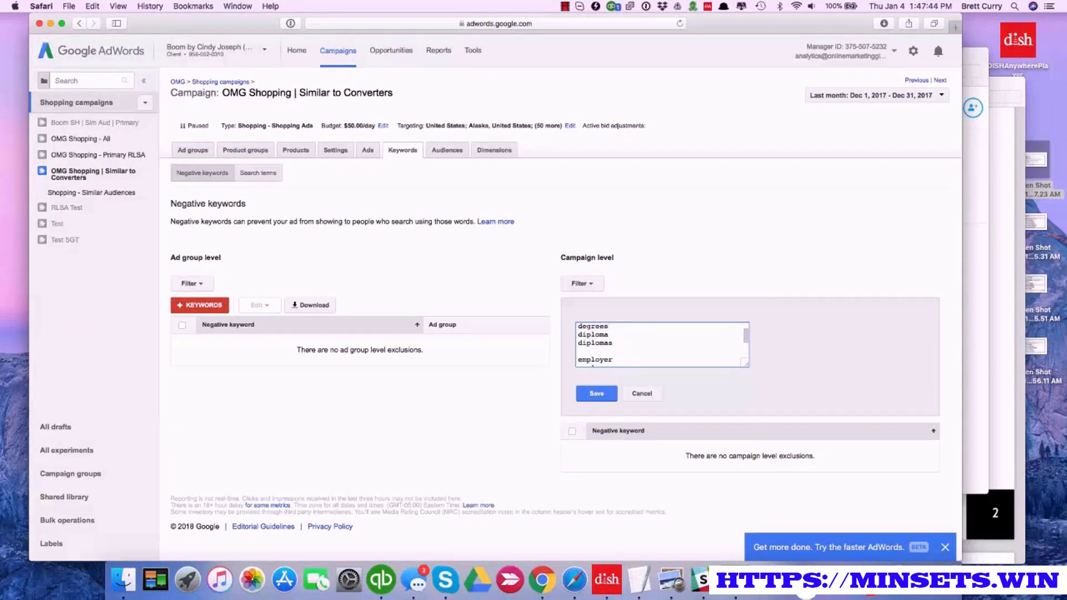
key("Up")
key("Up")
key("Up")
key("Up")
key("Up")
key("Up")
key("Up")
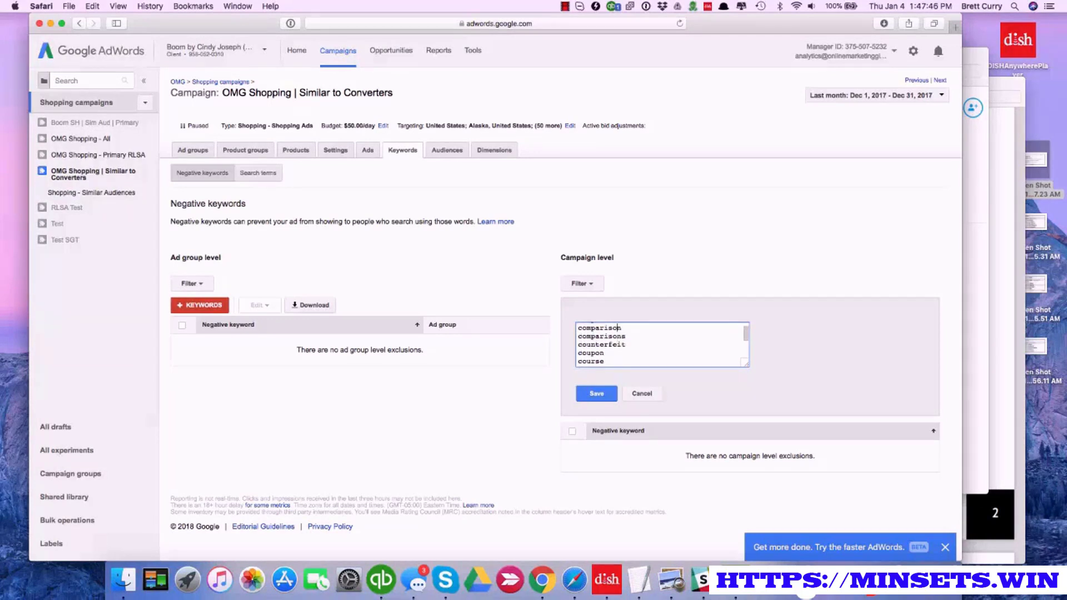
key("Up")
key("Up")
key("Down")
key("Down")
key("Down")
key("Down")
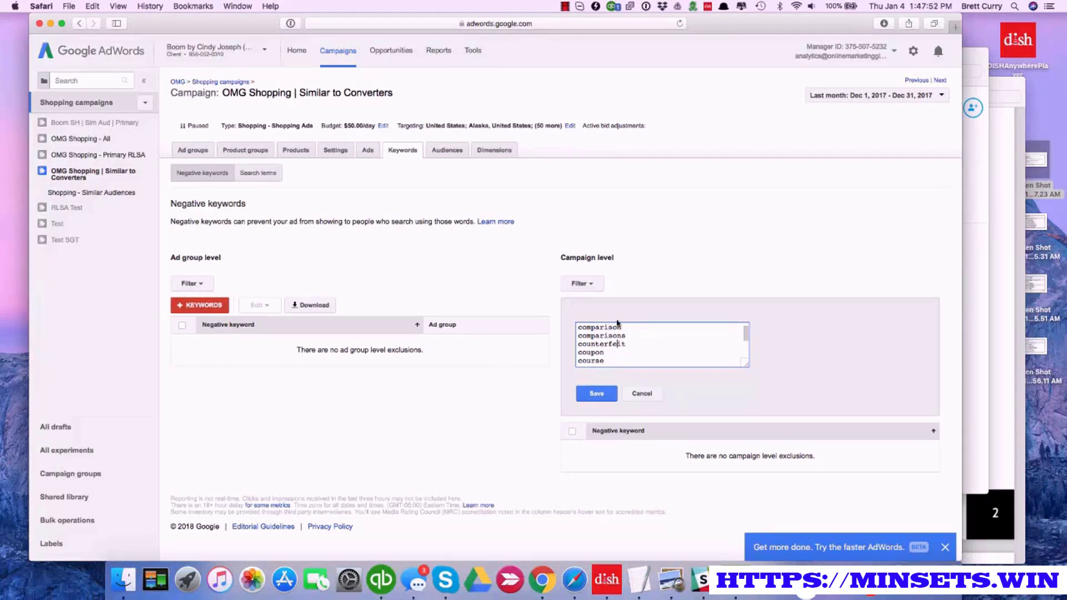
left_click_drag(626, 336, 576, 330)
key("BackSpace")
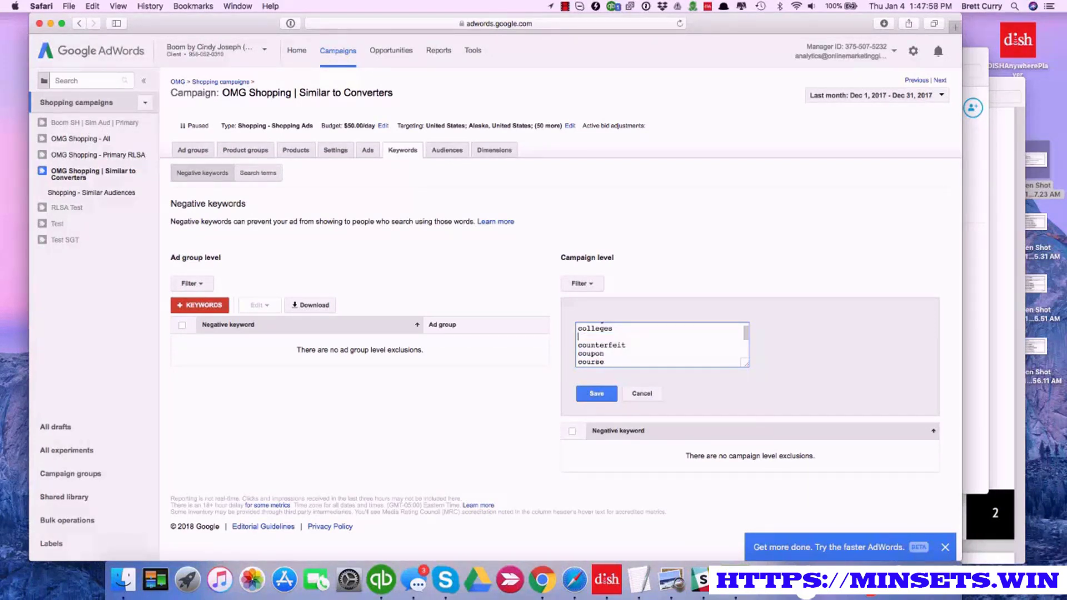
Check the start of the negative keyword list and save the keywords at campaign level
scroll(597, 345, "up", 3)
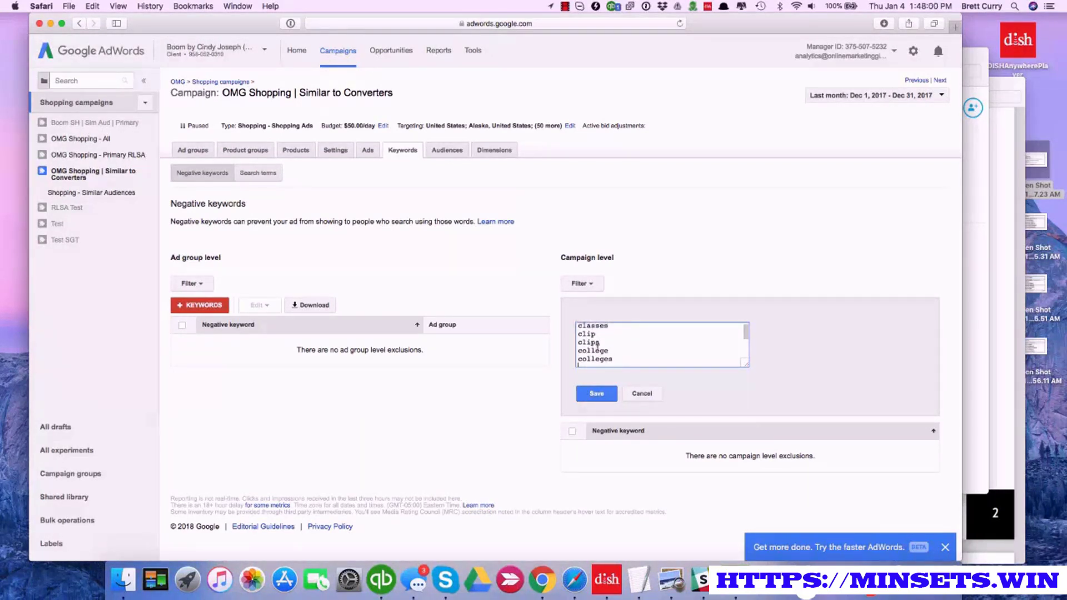
scroll(596, 345, "up", 4)
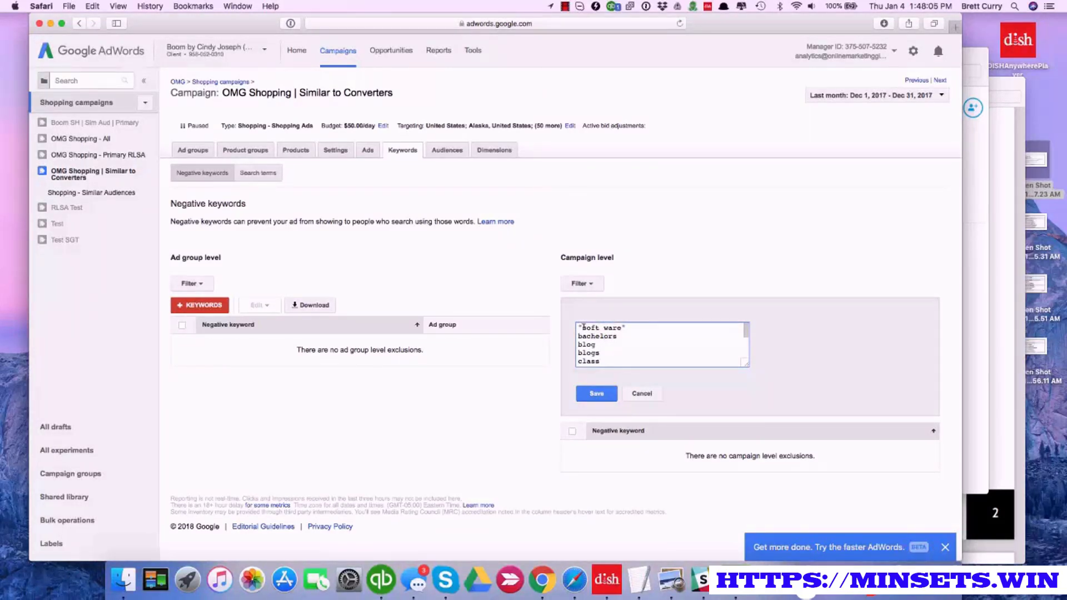
left_click(604, 394)
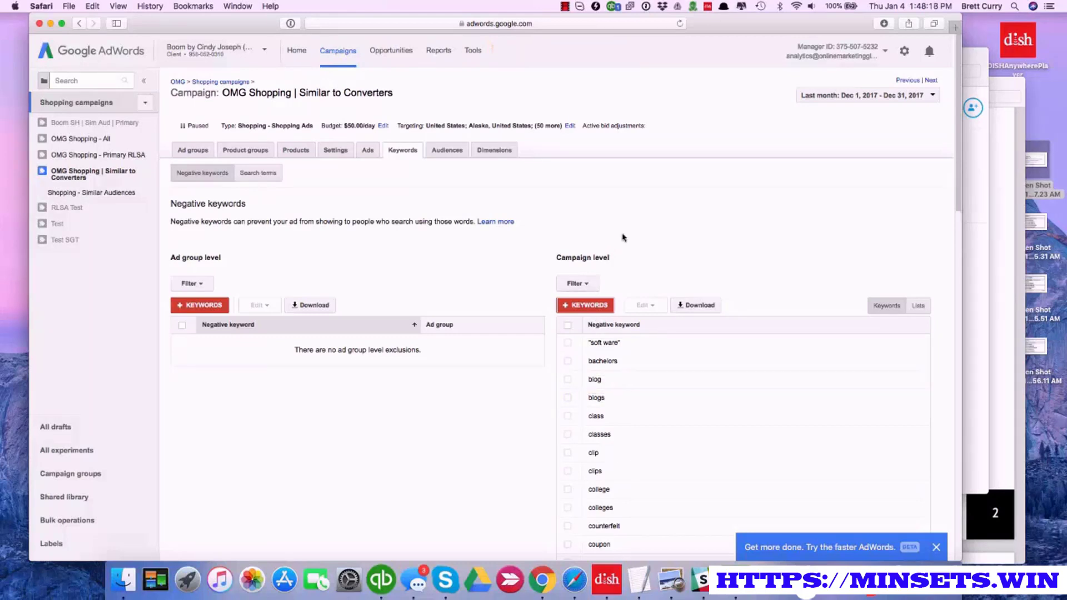
left_click(565, 7)
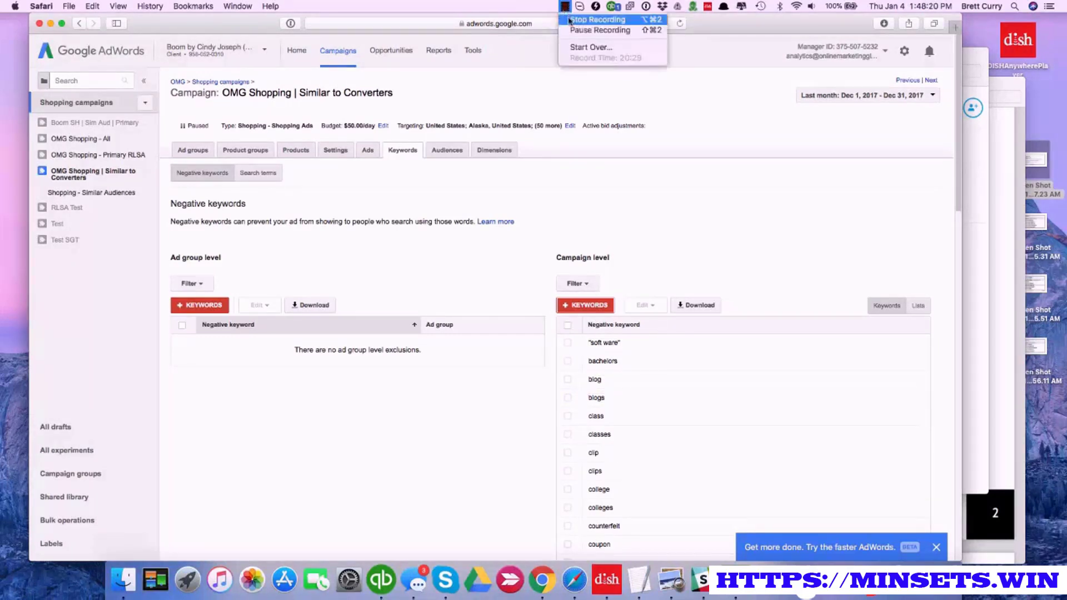
left_click(574, 30)
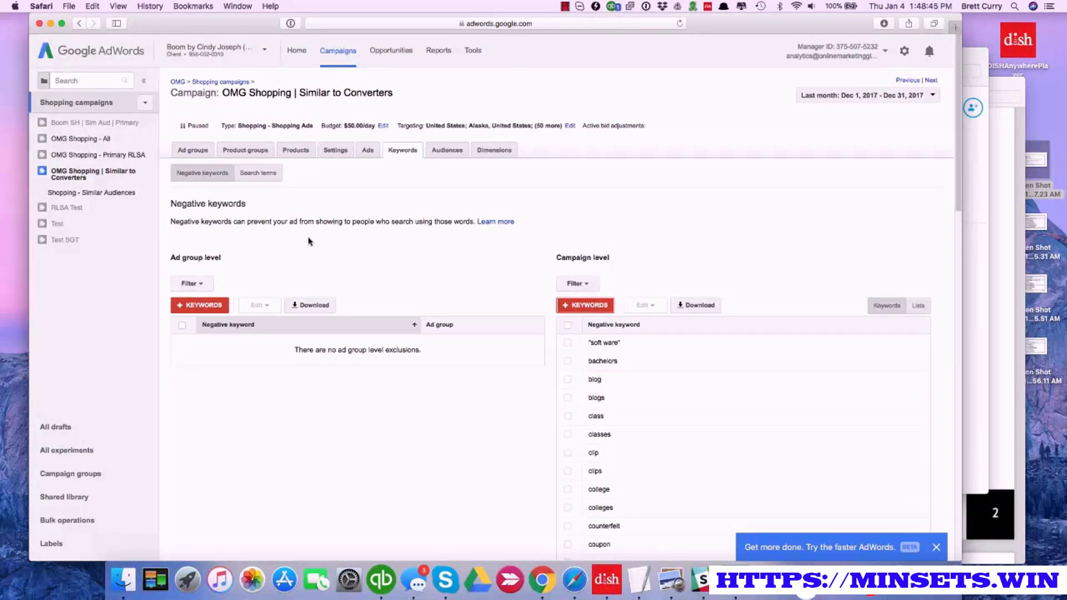
Return to the list of shopping campaigns and open the OMG Shopping - Primary RLSA campaign
left_click(93, 104)
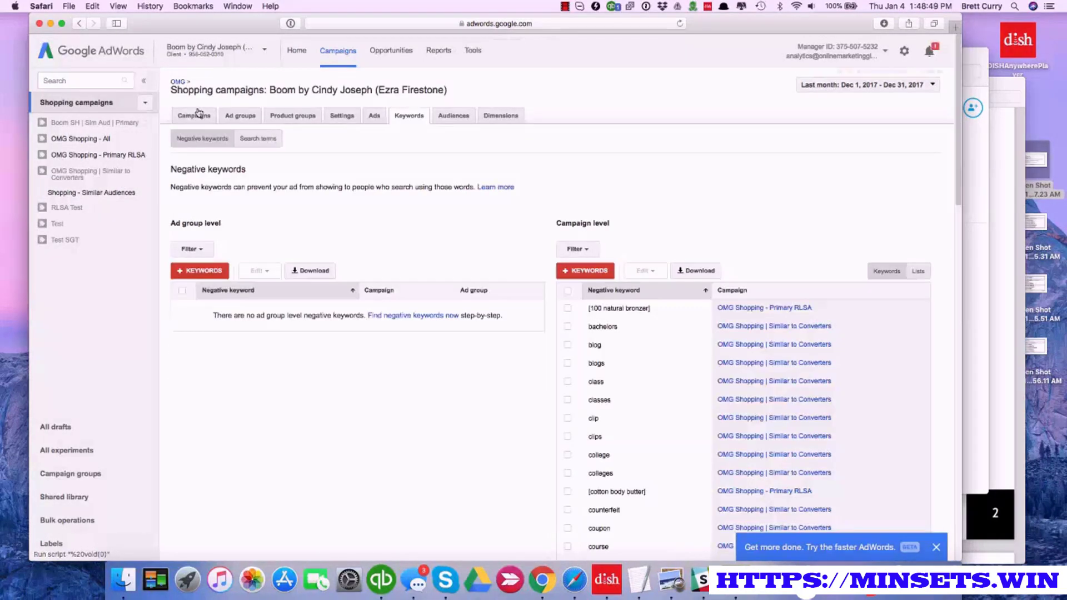
left_click(194, 116)
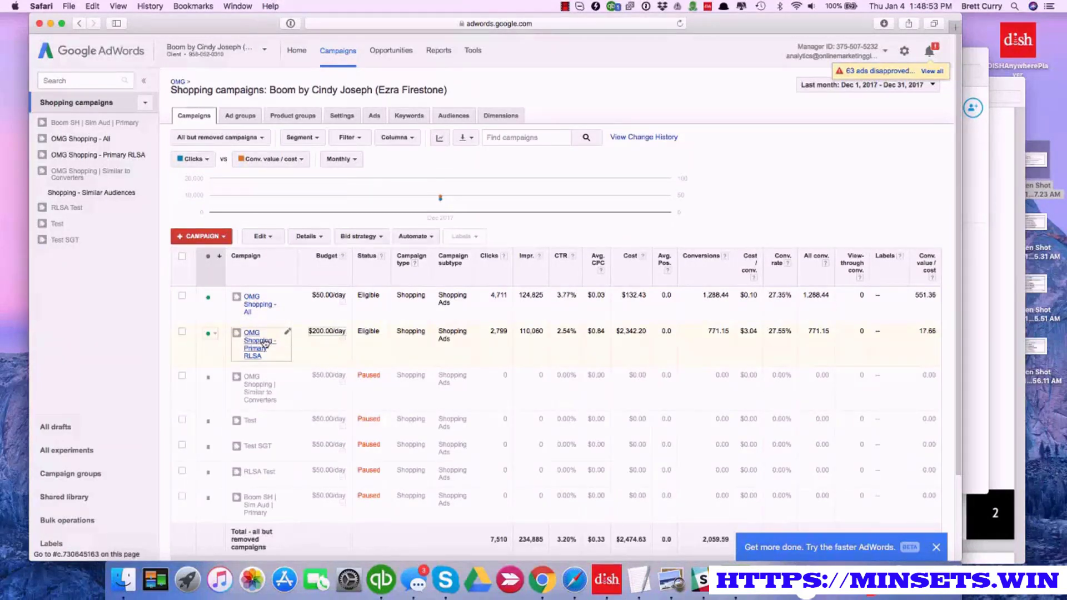
left_click(265, 343)
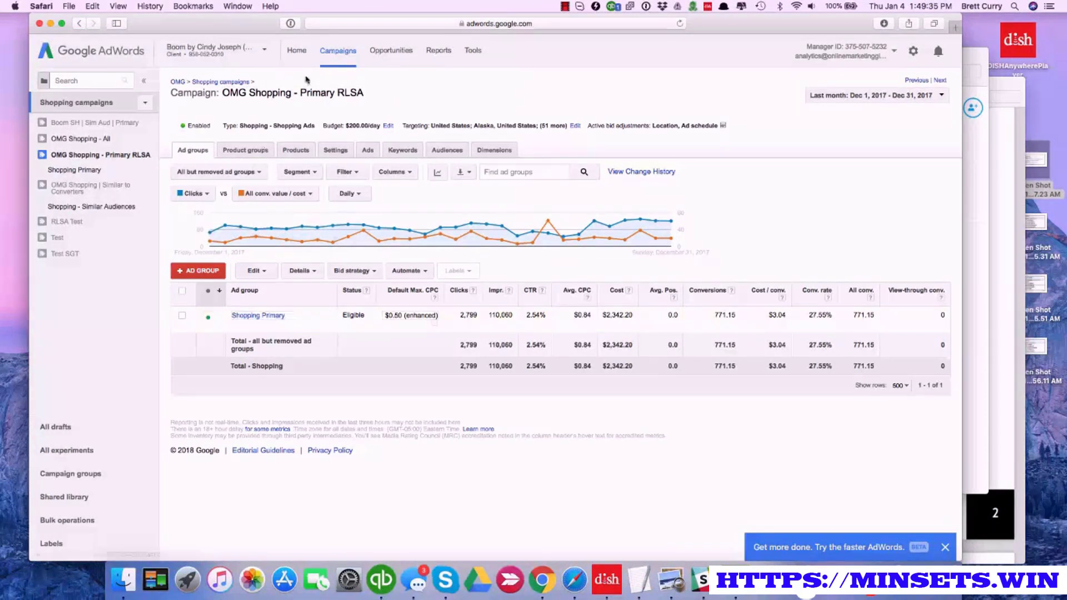
Open the Shopping Primary ad group to view its product groups and dismiss the calendar notifications
left_click(258, 316)
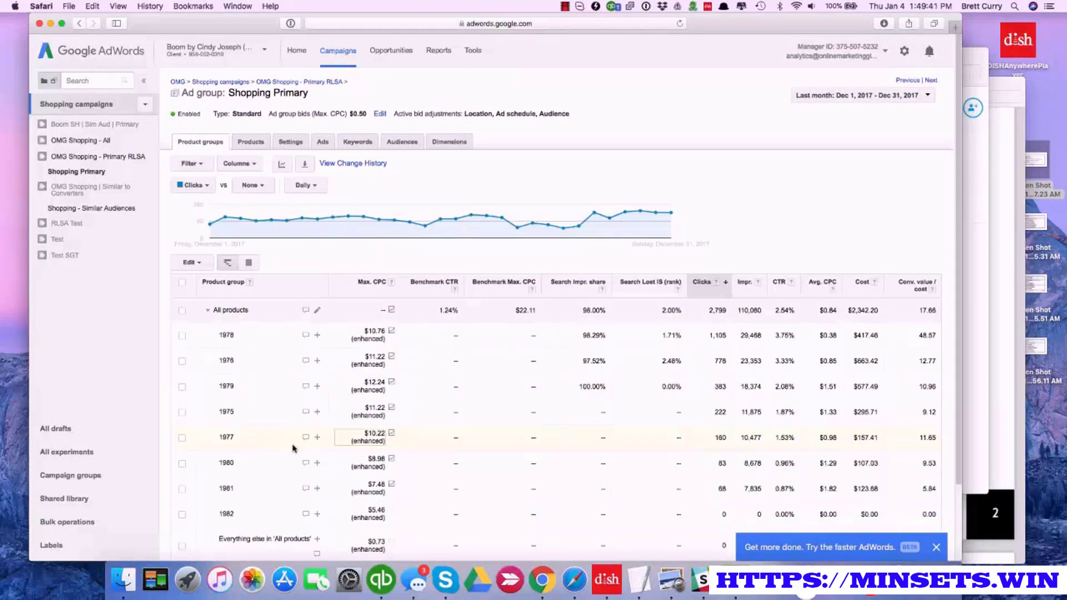
scroll(297, 447, "down", 2)
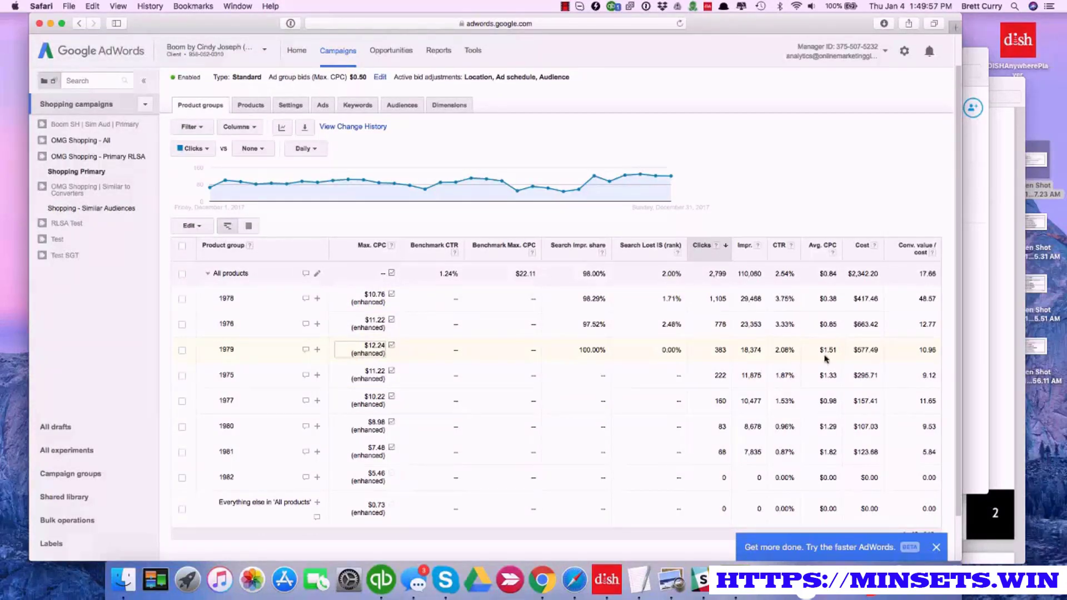
scroll(815, 300, "up", 1)
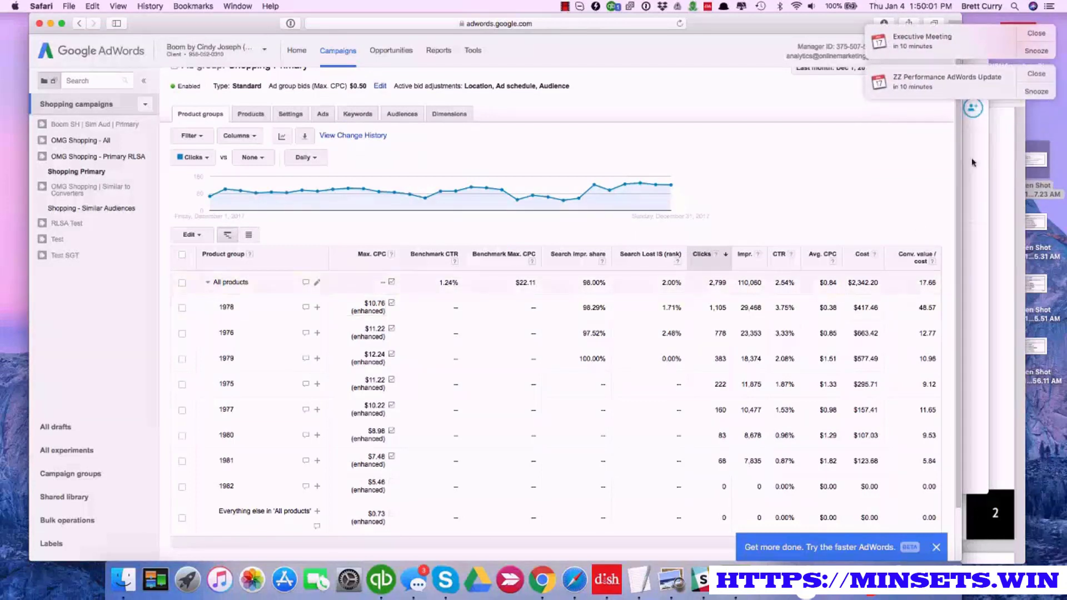
left_click(1038, 35)
left_click(1037, 34)
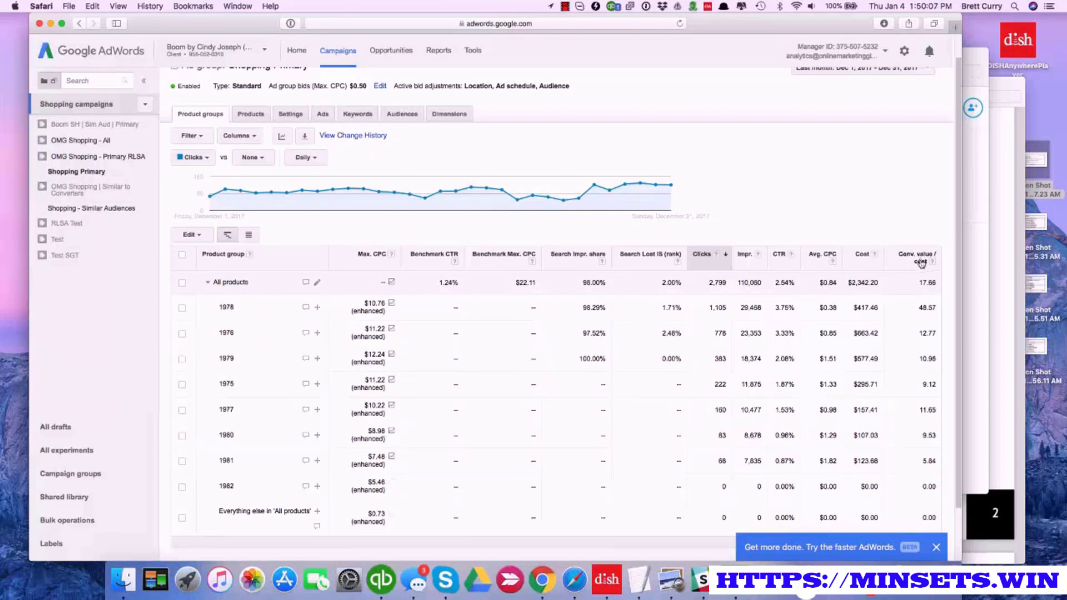
Enlarge the page and examine the product groups' max. CPC, average CPC, cost and conversion value / cost
scroll(919, 300, "down", 1)
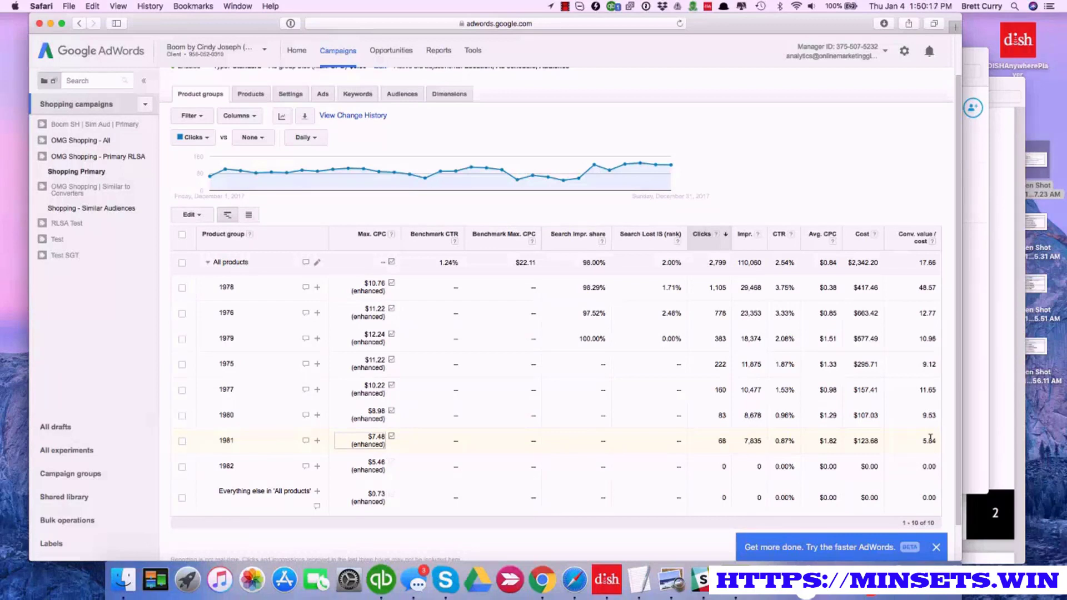
key("super+Tab")
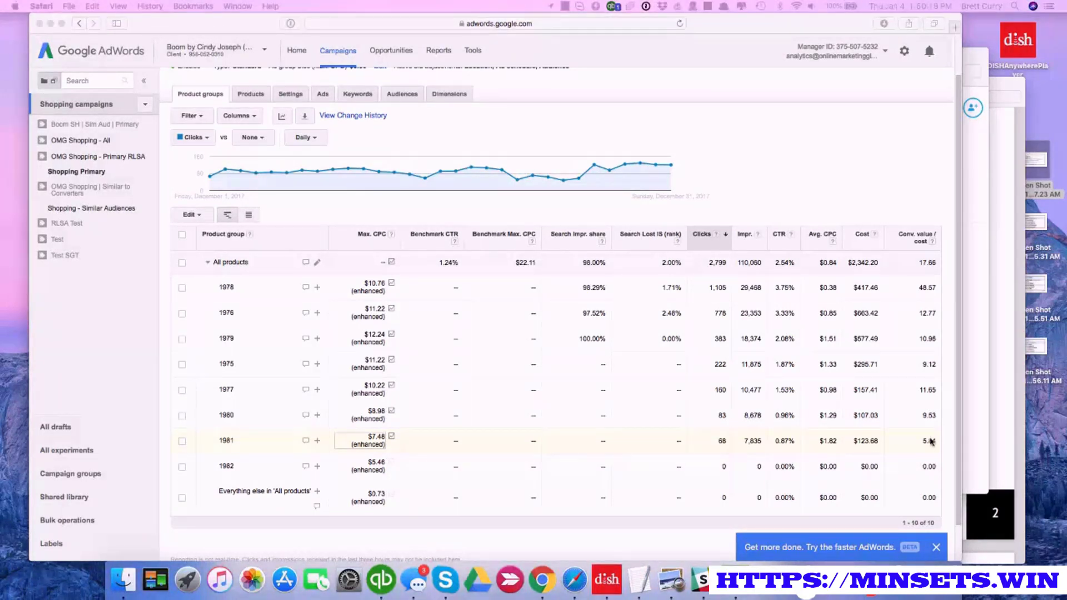
left_click(901, 206)
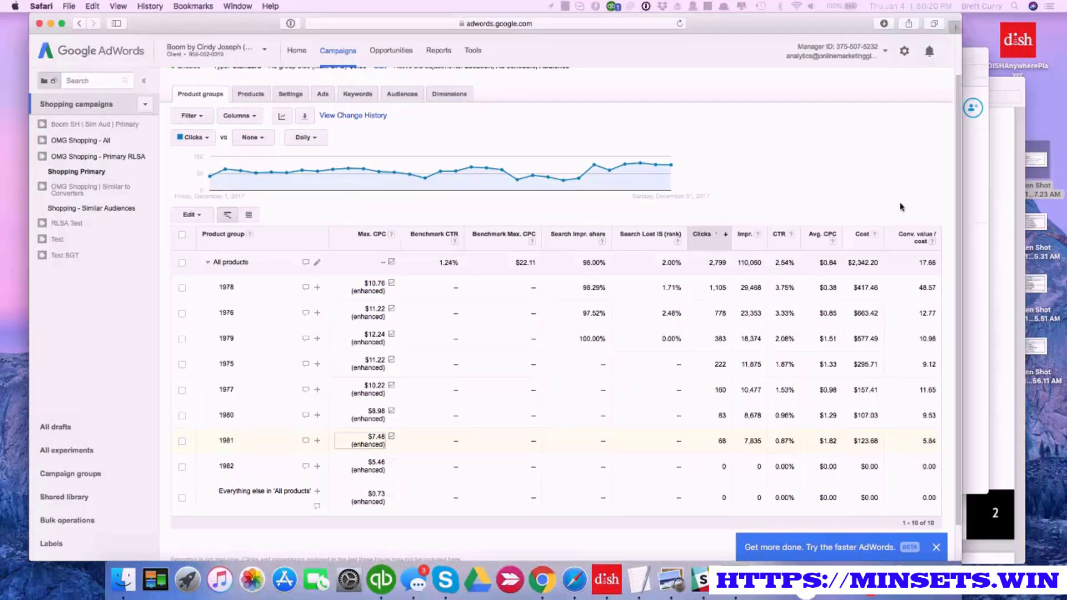
key("super+equal")
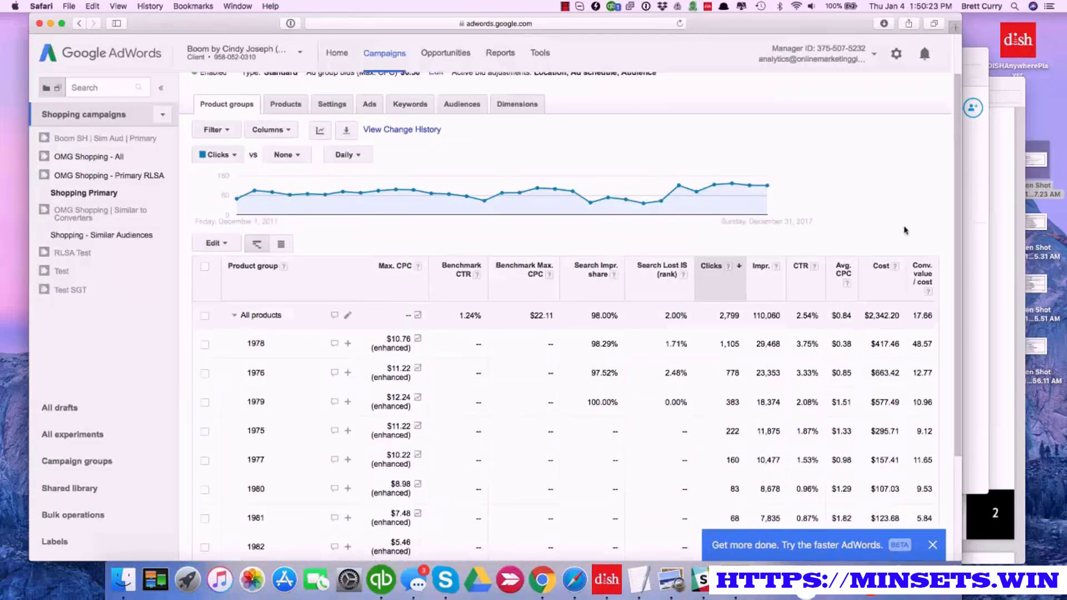
scroll(903, 223, "down", 3)
scroll(905, 229, "down", 1)
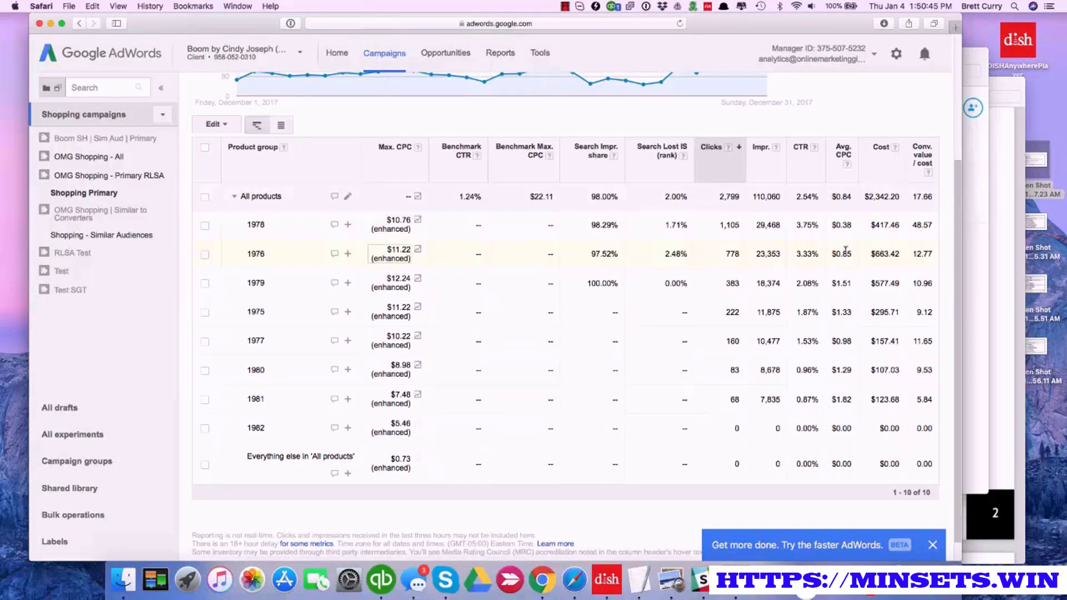
scroll(845, 248, "up", 1)
scroll(612, 289, "up", 6)
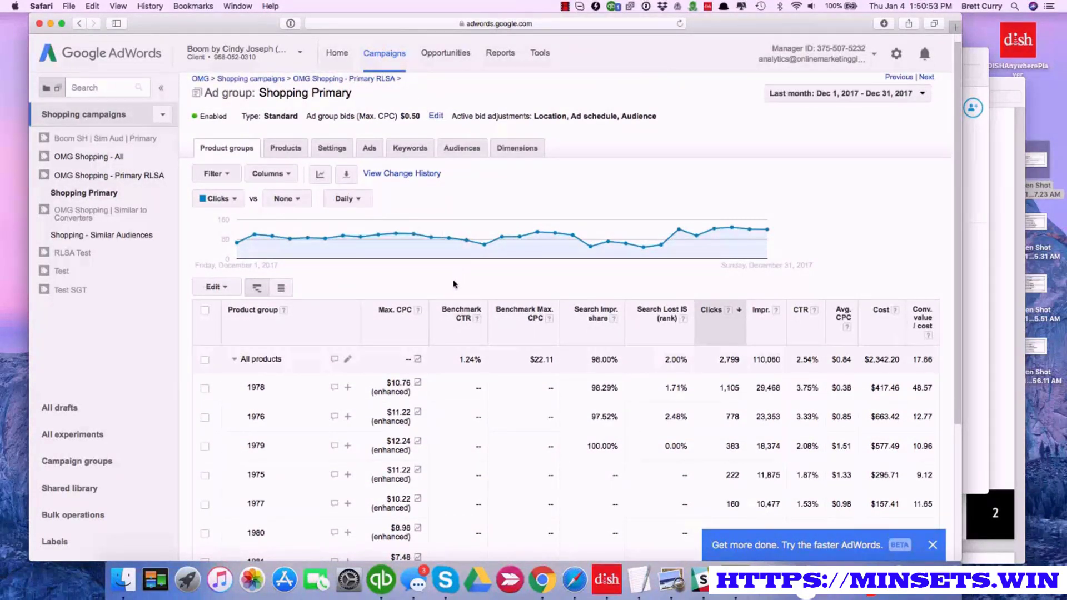
Create a product group filter whose first condition is Conv. value / cost greater than 4
left_click(225, 175)
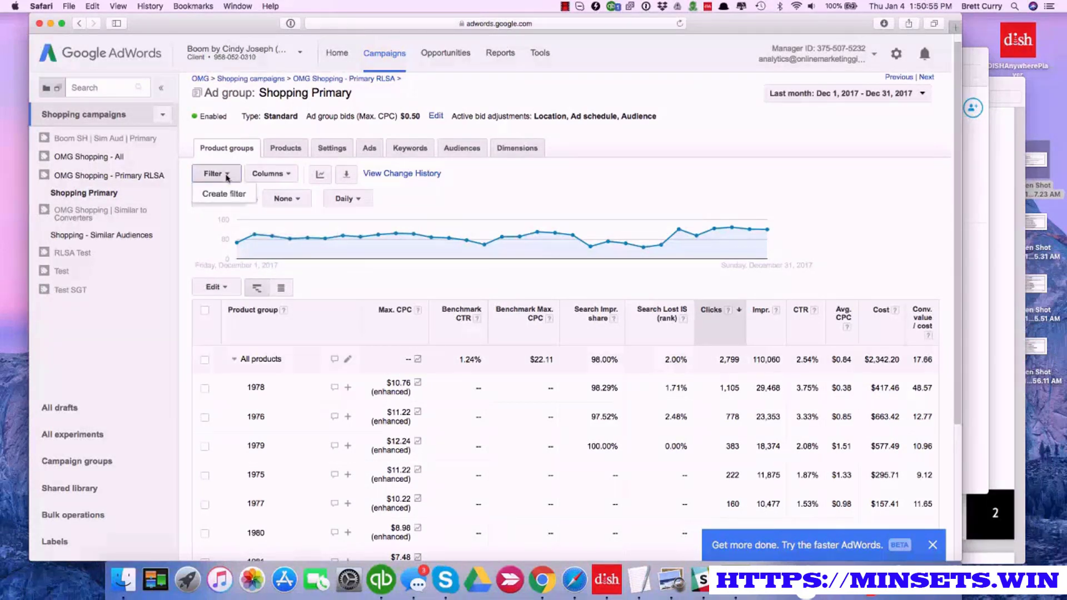
left_click(225, 193)
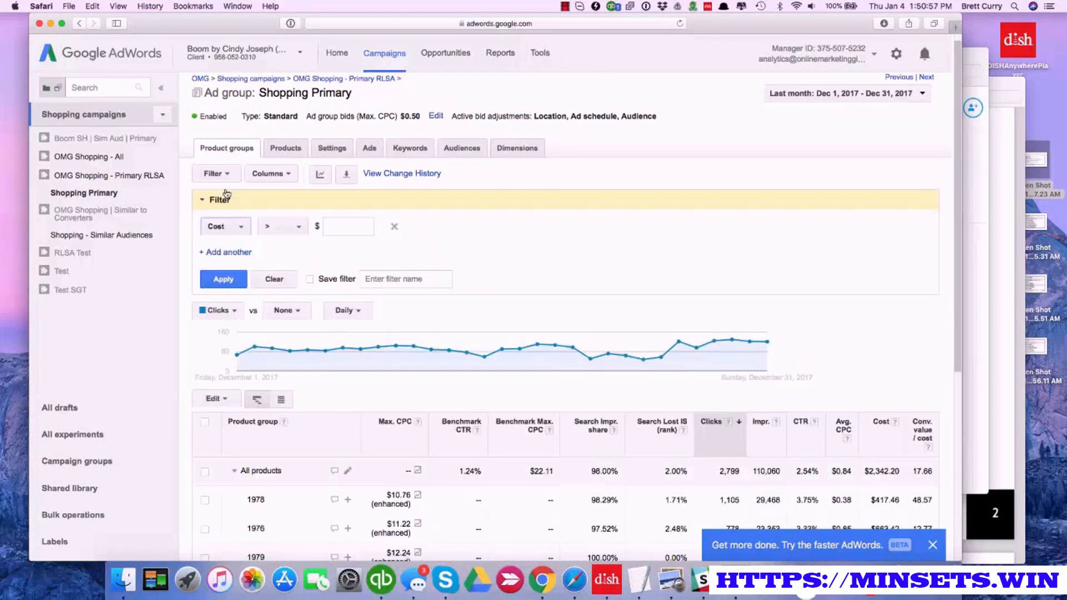
left_click(241, 227)
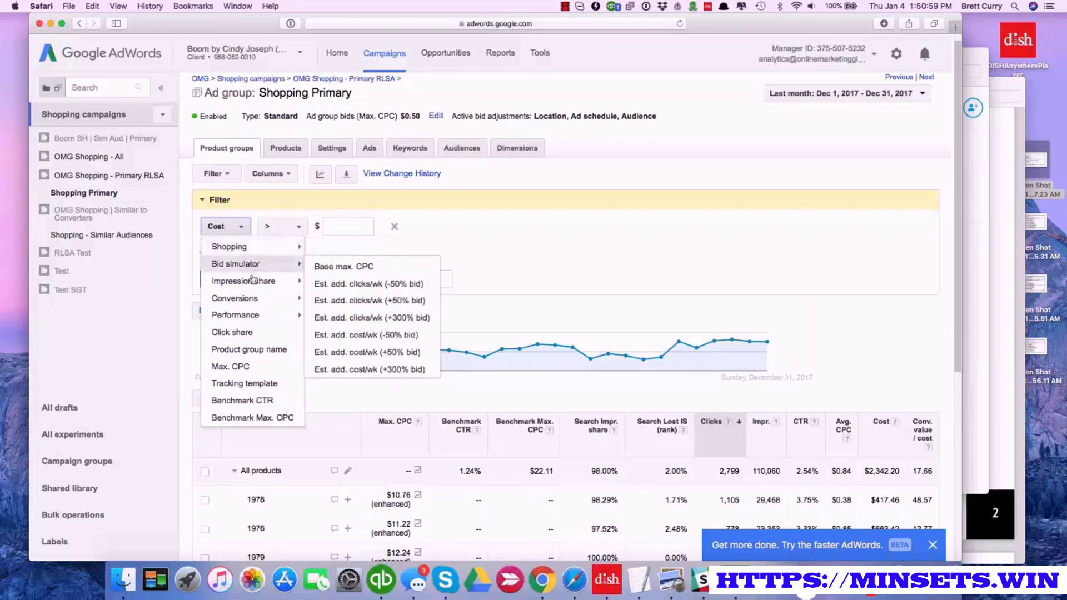
mouse_move(256, 298)
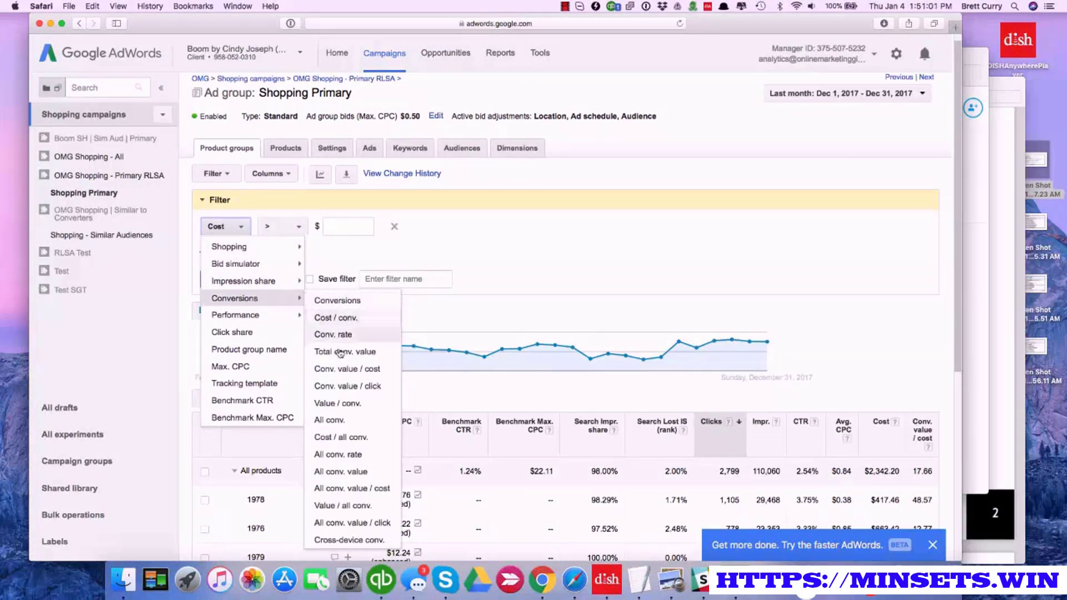
left_click(341, 368)
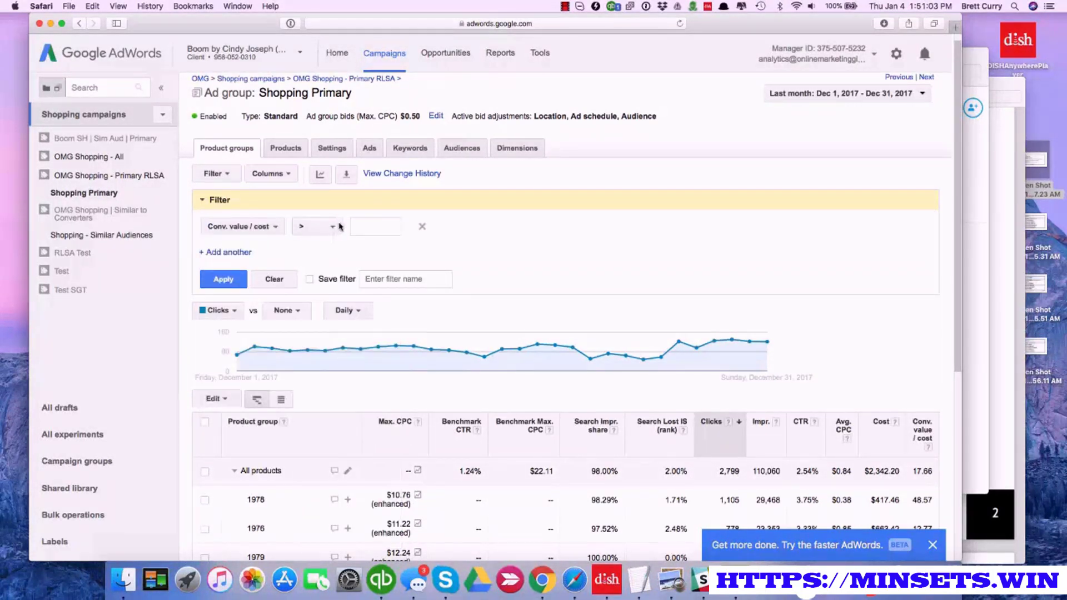
left_click(371, 225)
Add a second filter condition of Conversions greater than 1
left_click(234, 254)
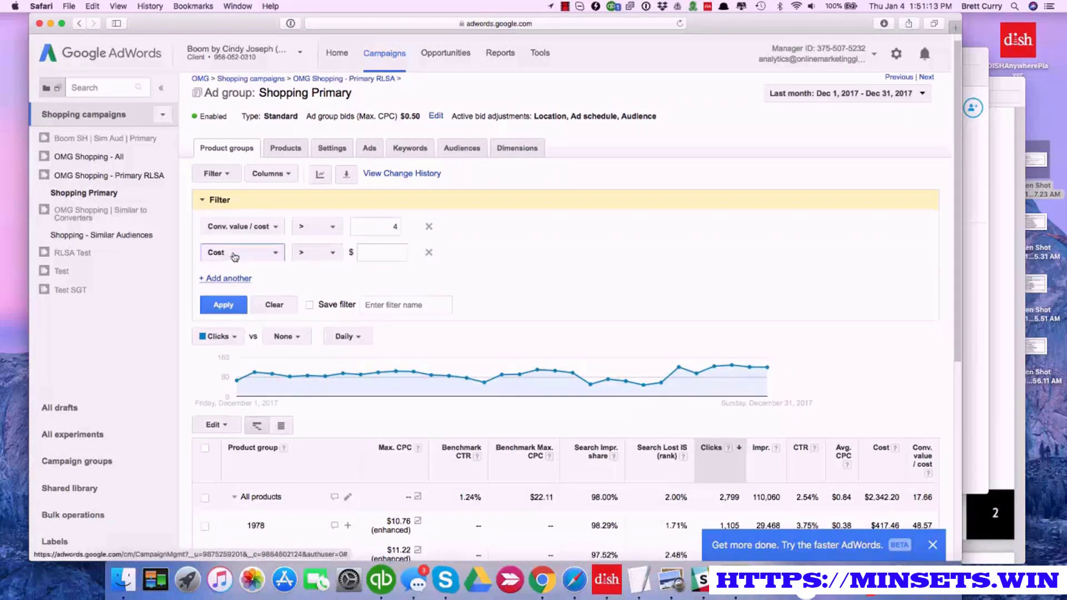
left_click(274, 253)
mouse_move(270, 273)
mouse_move(273, 340)
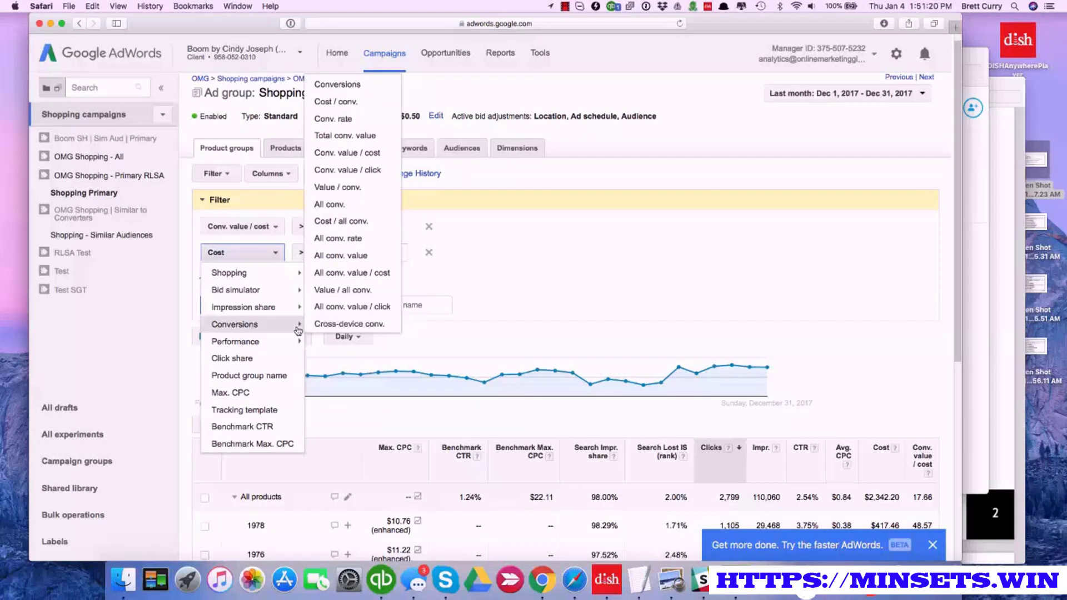
left_click(341, 85)
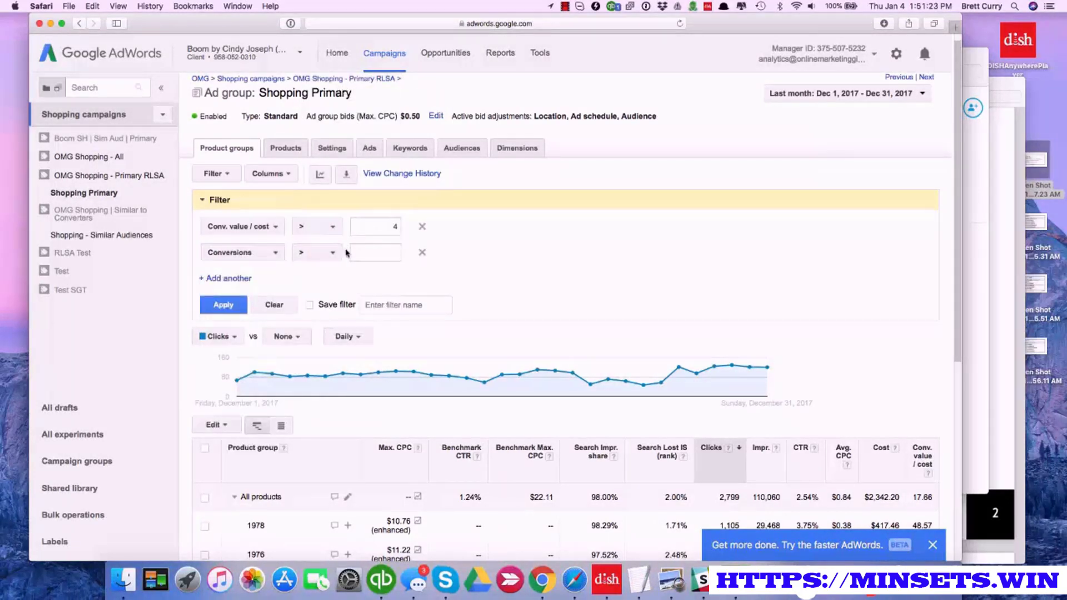
left_click(368, 252)
Set the date range to the last 30 days, apply the filter and look through the matching product groups
left_click(922, 95)
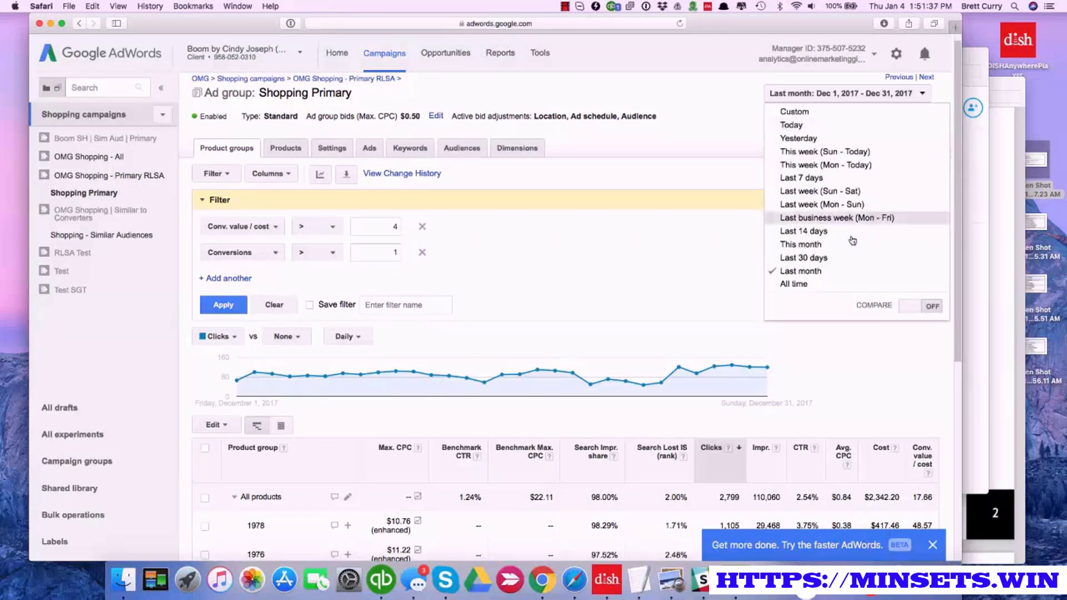
left_click(831, 259)
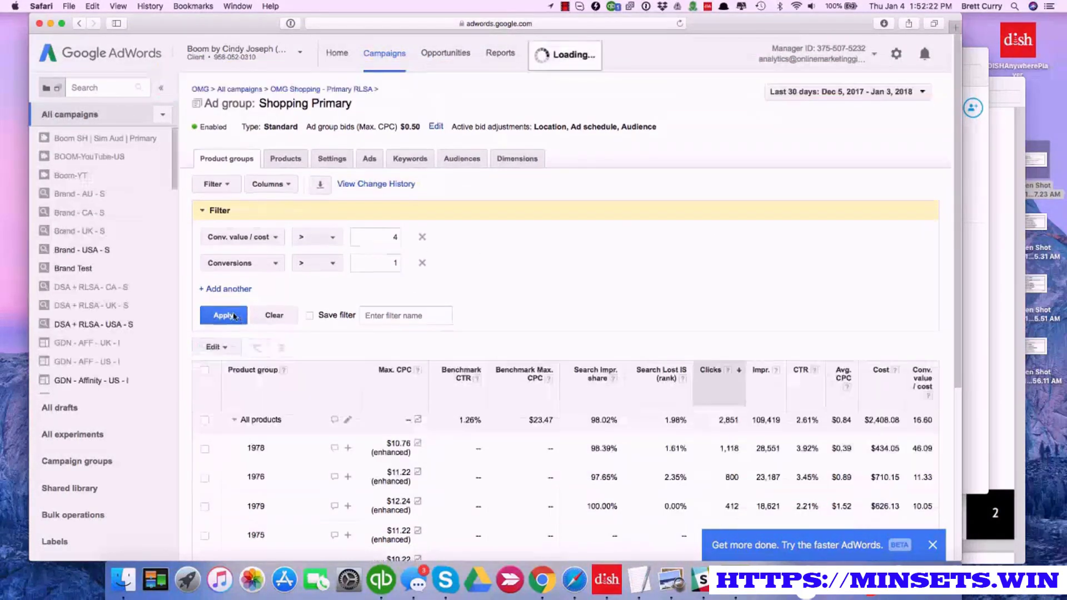
scroll(354, 407, "down", 5)
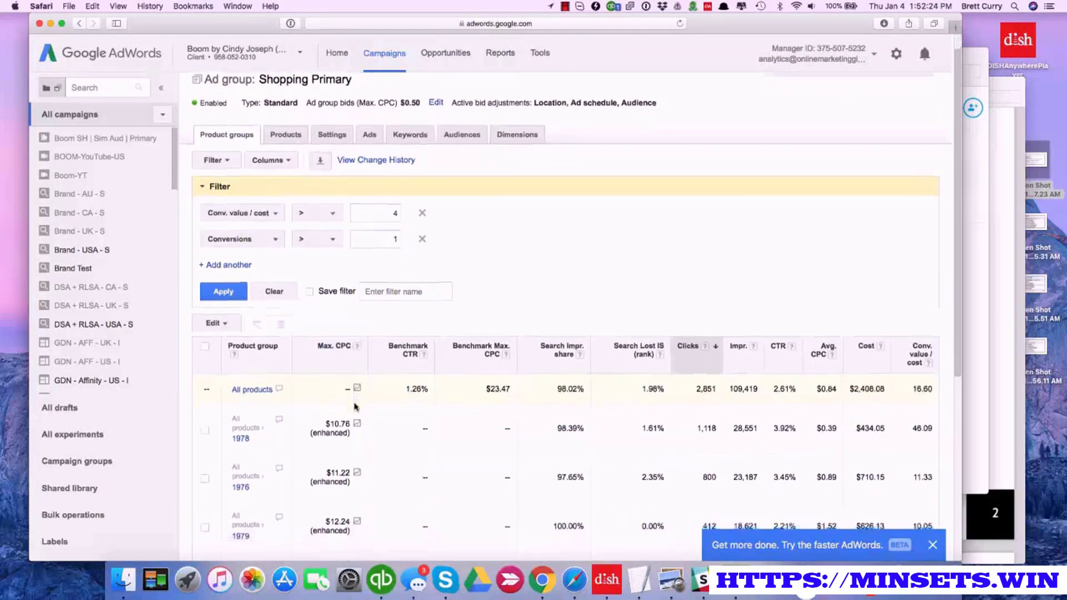
scroll(354, 406, "down", 8)
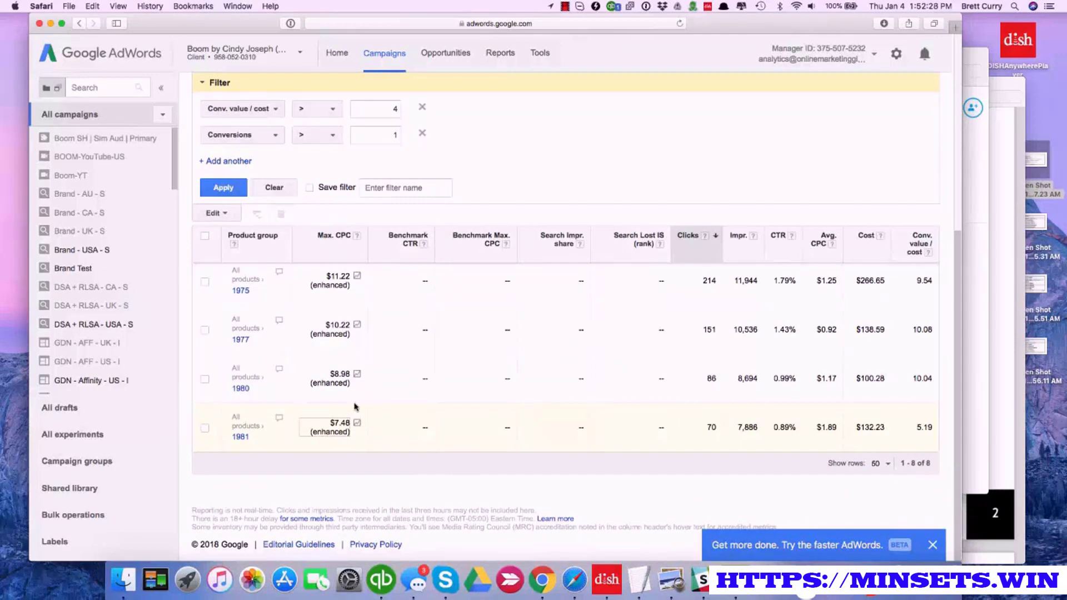
scroll(354, 406, "up", 8)
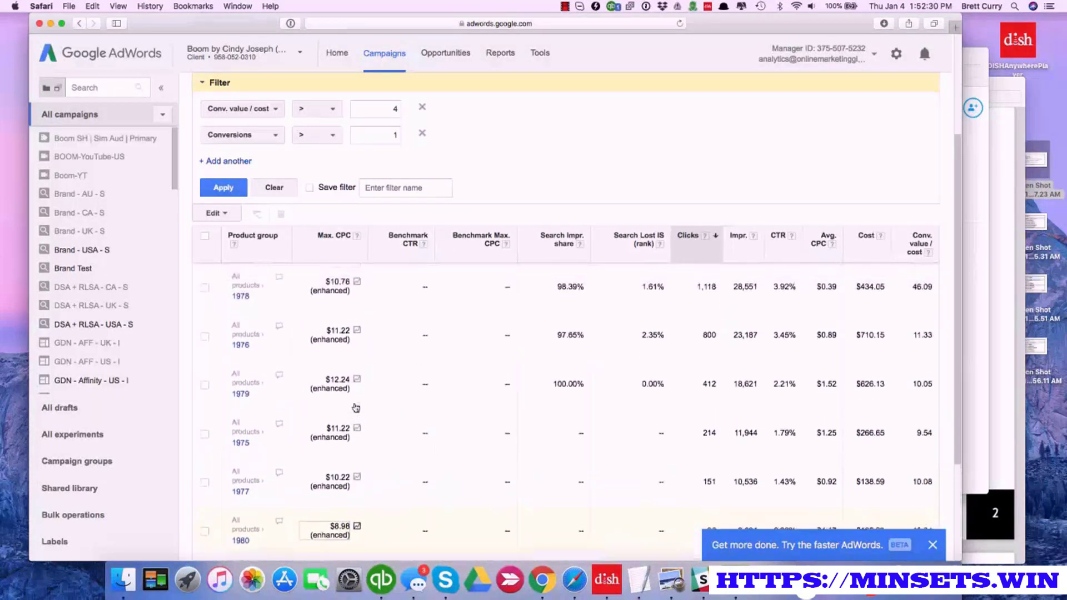
scroll(356, 407, "up", 3)
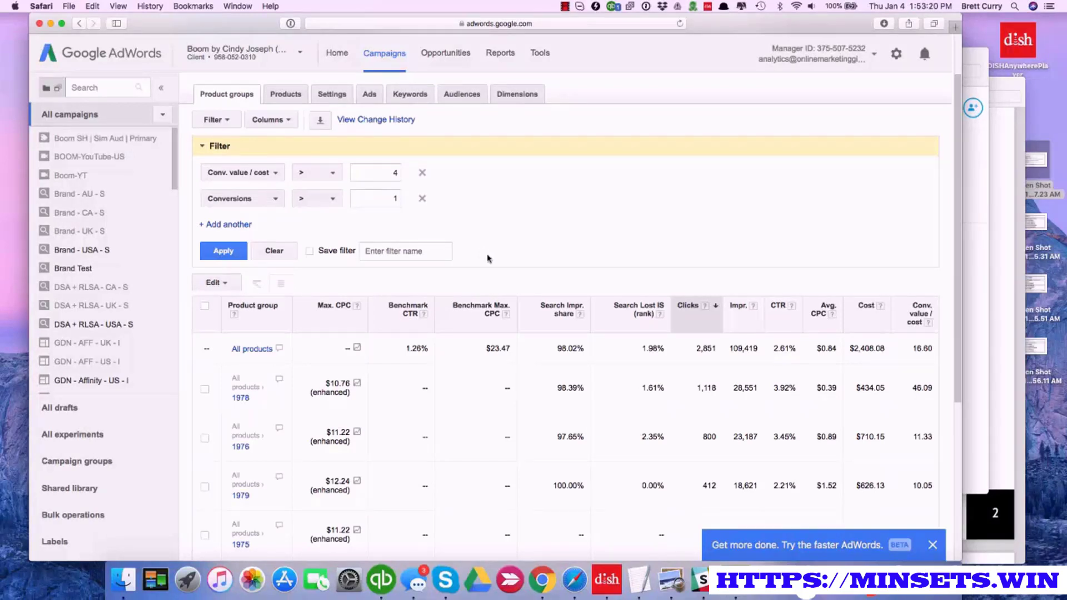
Select all filtered product groups and increase their max. CPC bids by 10%
scroll(523, 331, "down", 2)
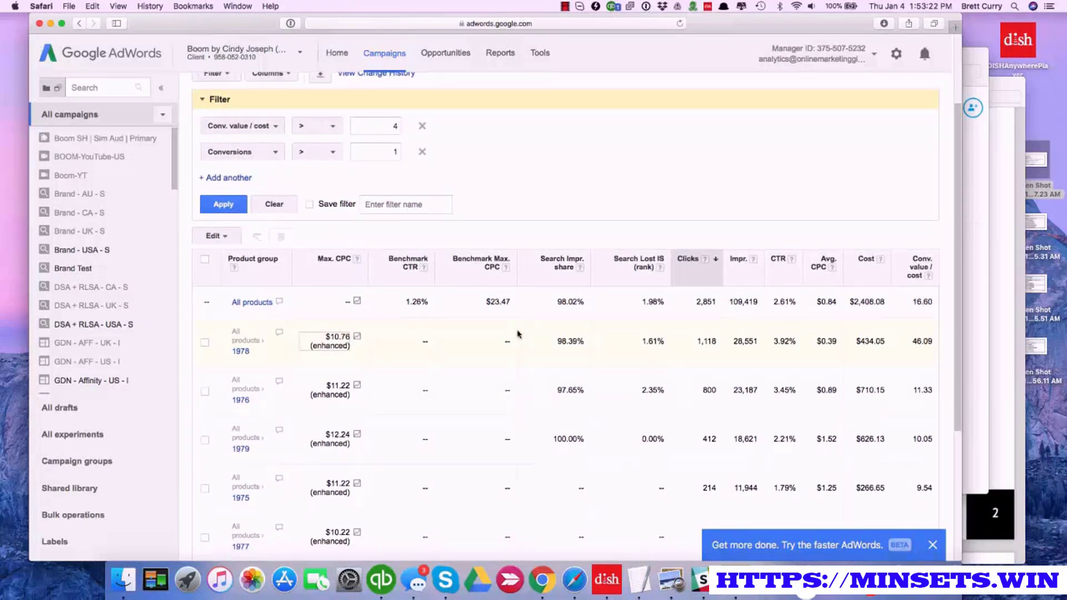
scroll(518, 333, "down", 1)
left_click(205, 255)
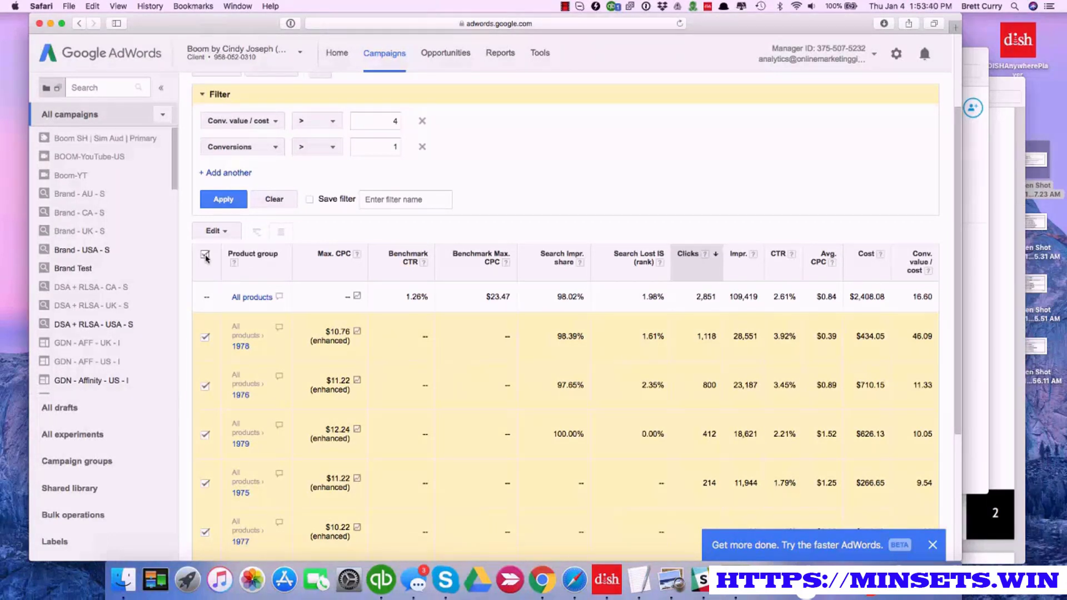
left_click(229, 234)
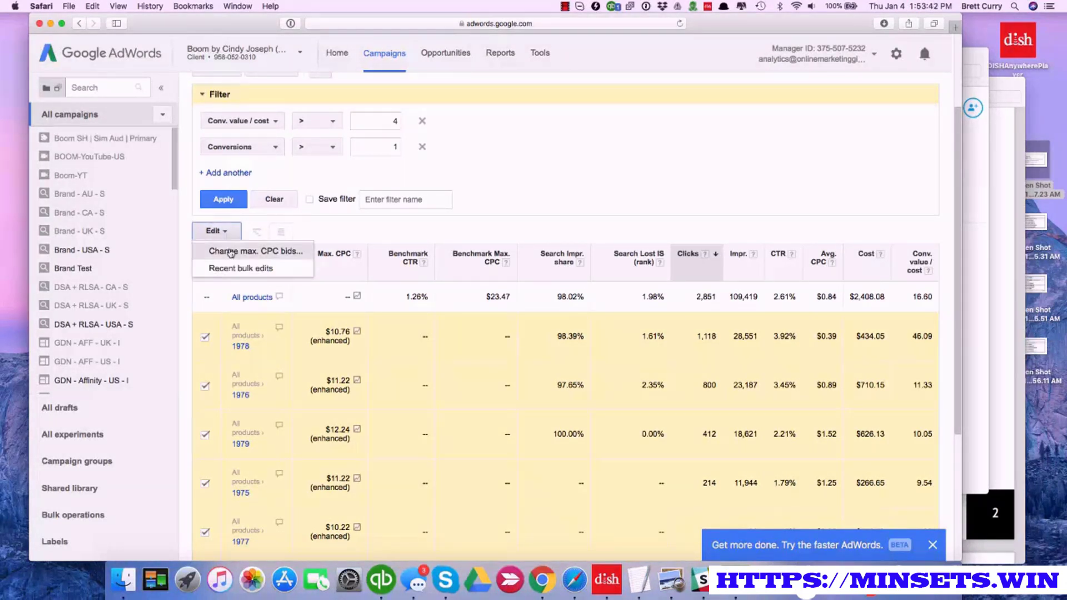
left_click(229, 249)
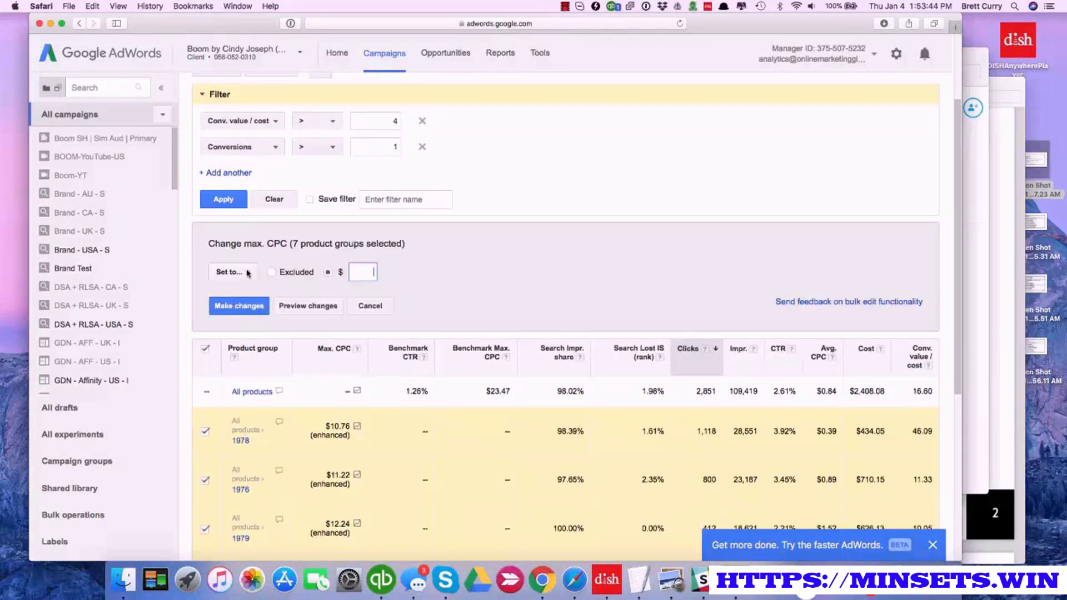
left_click(247, 272)
left_click(244, 305)
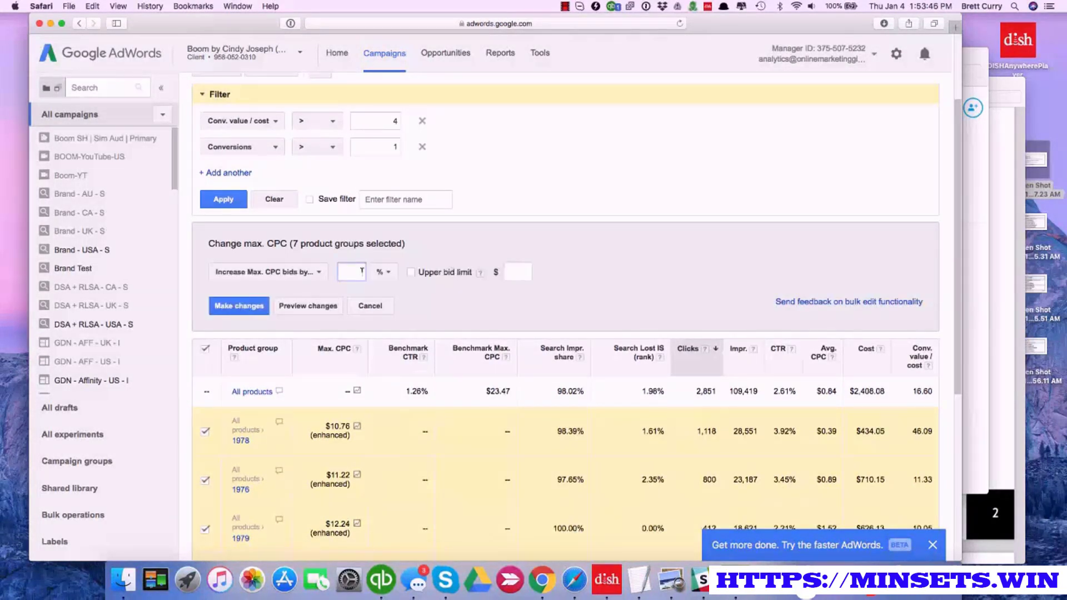
type("10")
left_click(404, 302)
left_click(254, 307)
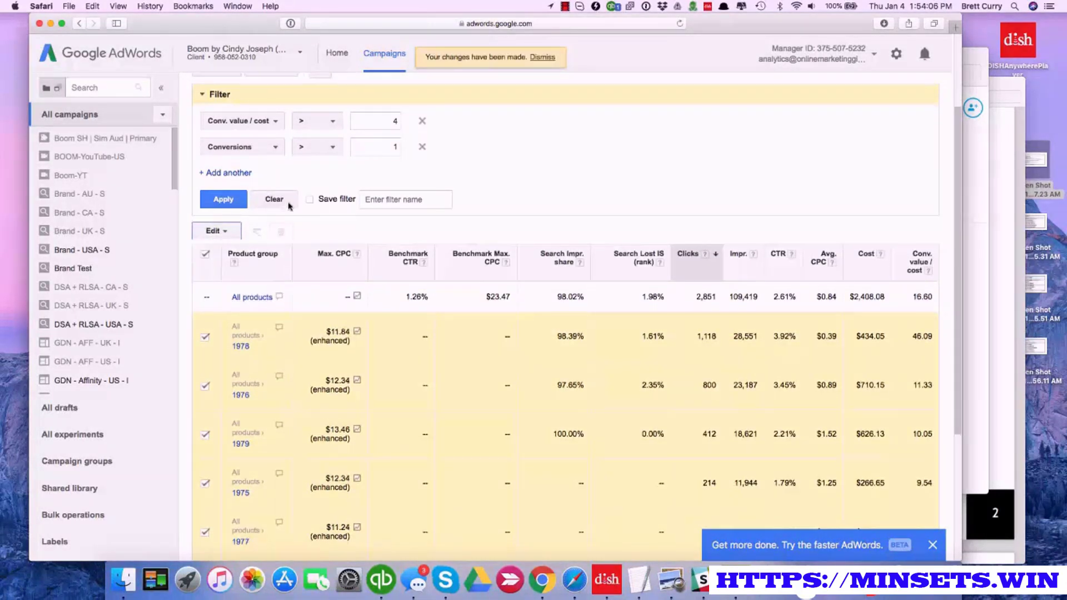
Change the Conv. value / cost filter threshold to 8 and reapply the filter
scroll(309, 196, "up", 1)
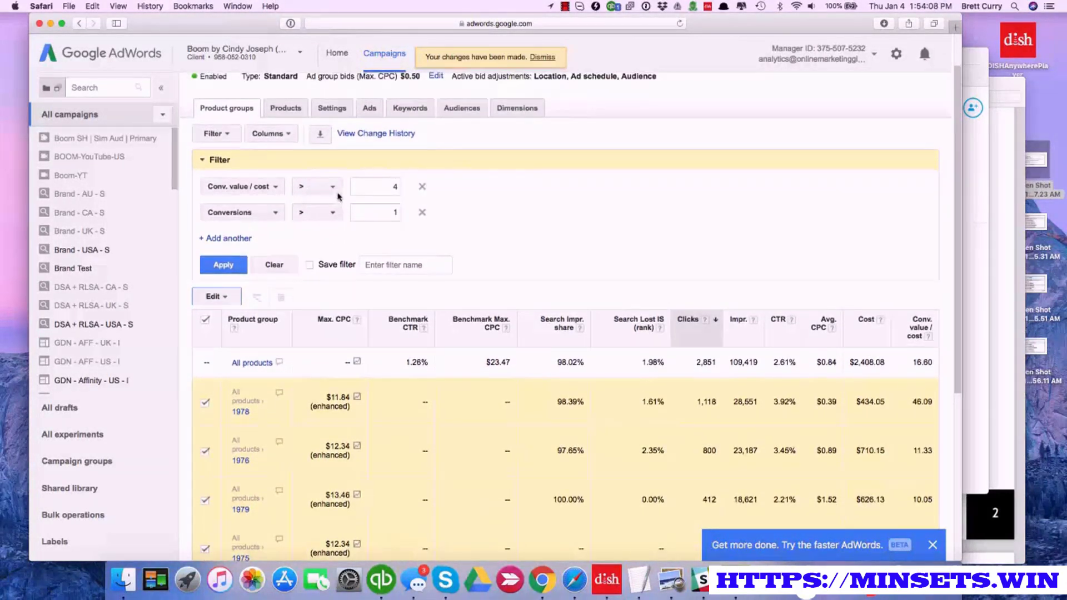
left_click(396, 186)
key("BackSpace")
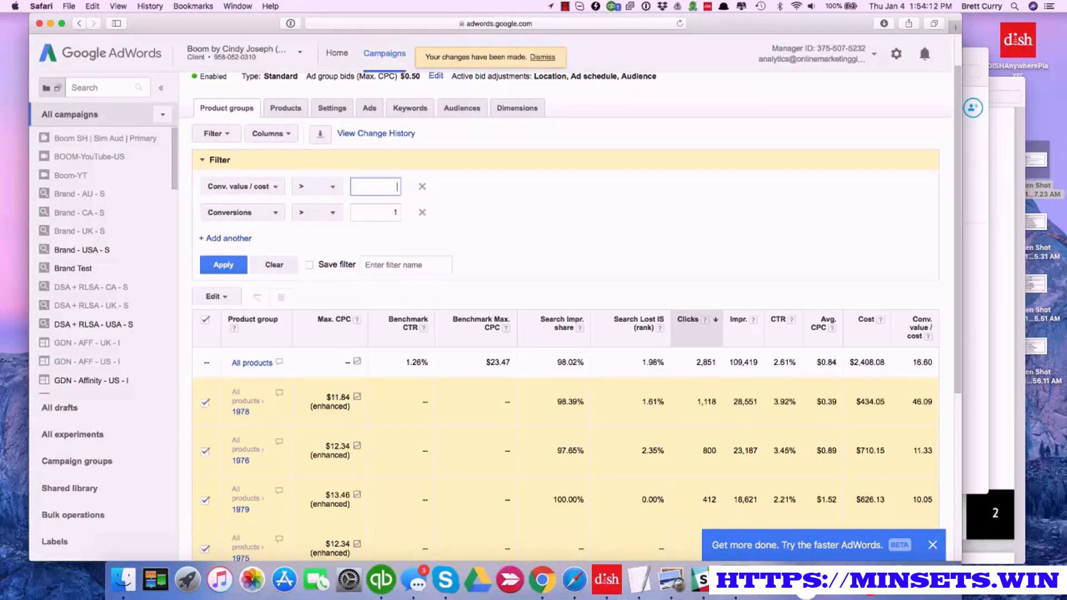
type("7")
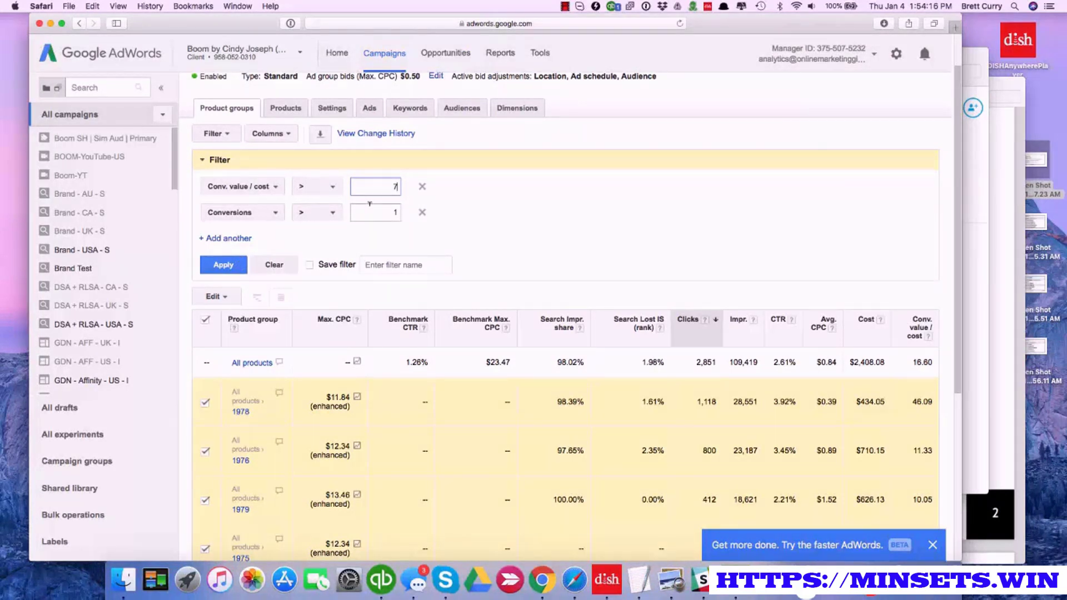
key("BackSpace")
type("8")
left_click(224, 265)
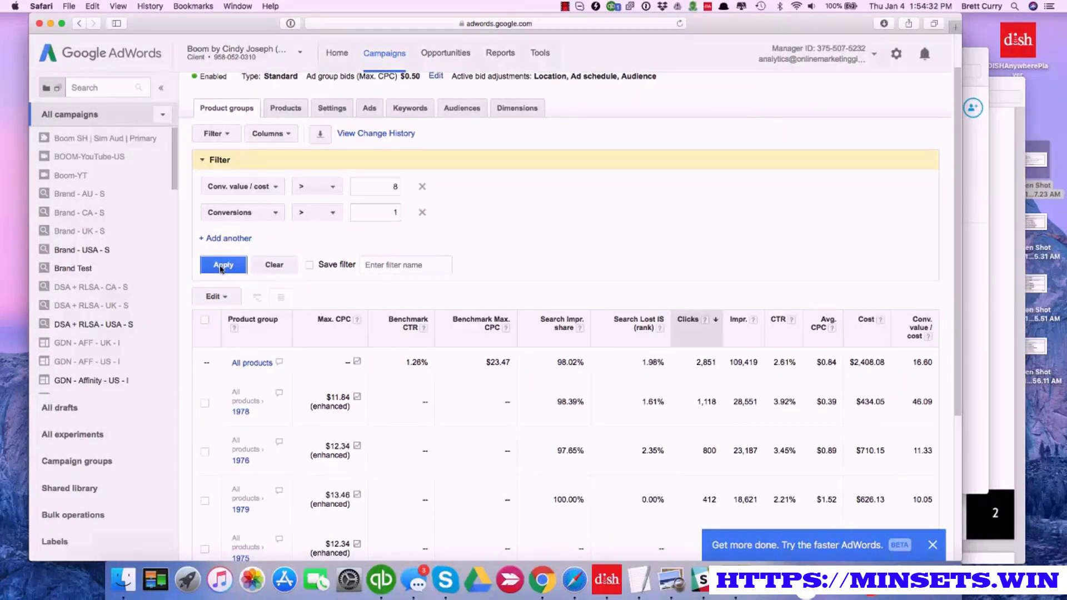
scroll(225, 297, "down", 1)
left_click(226, 279)
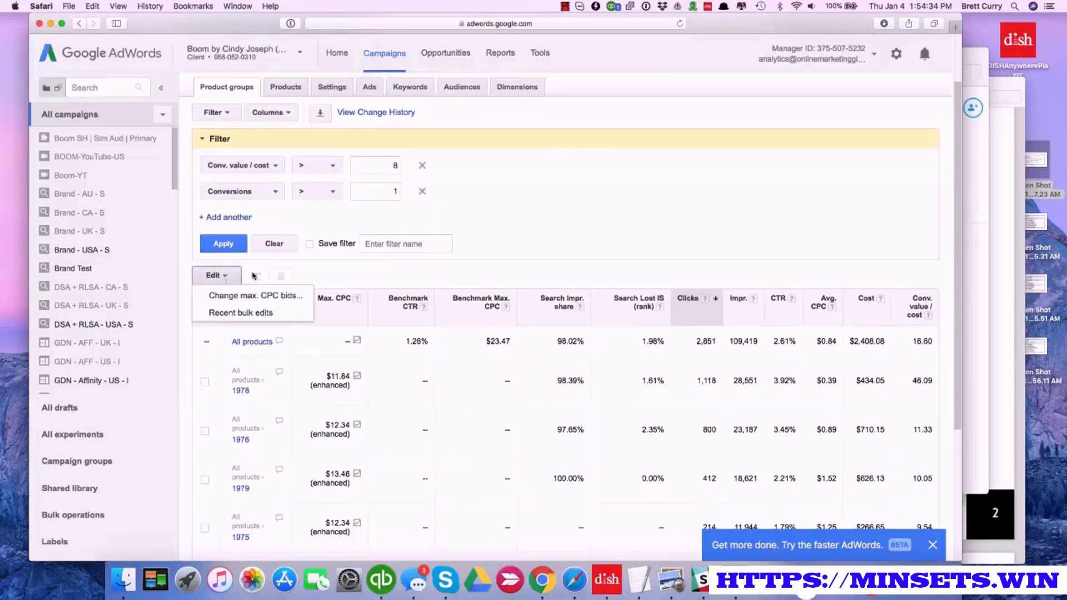
left_click(314, 276)
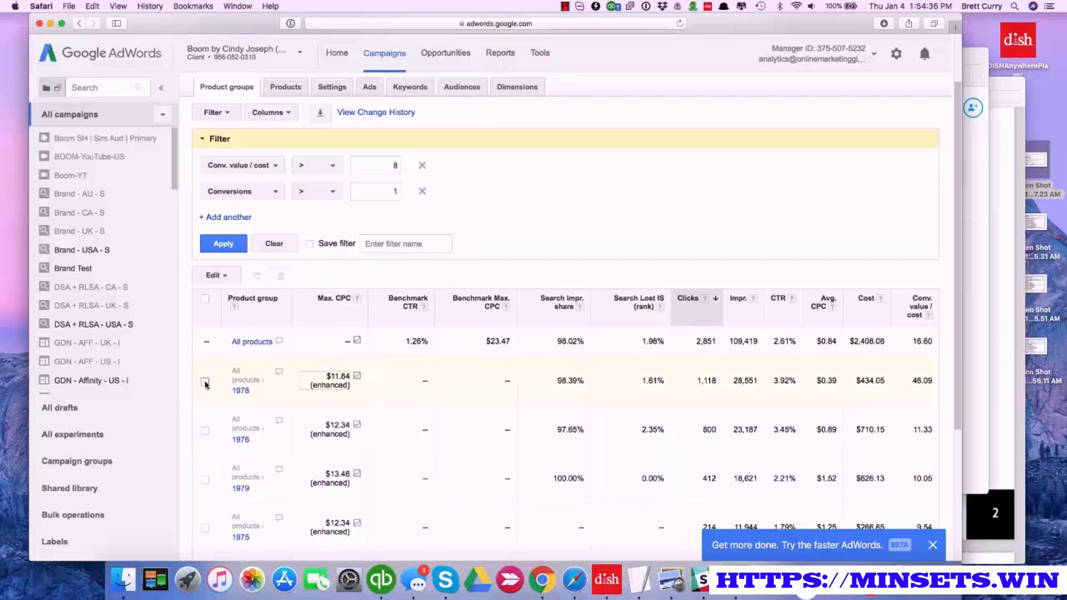
left_click(205, 300)
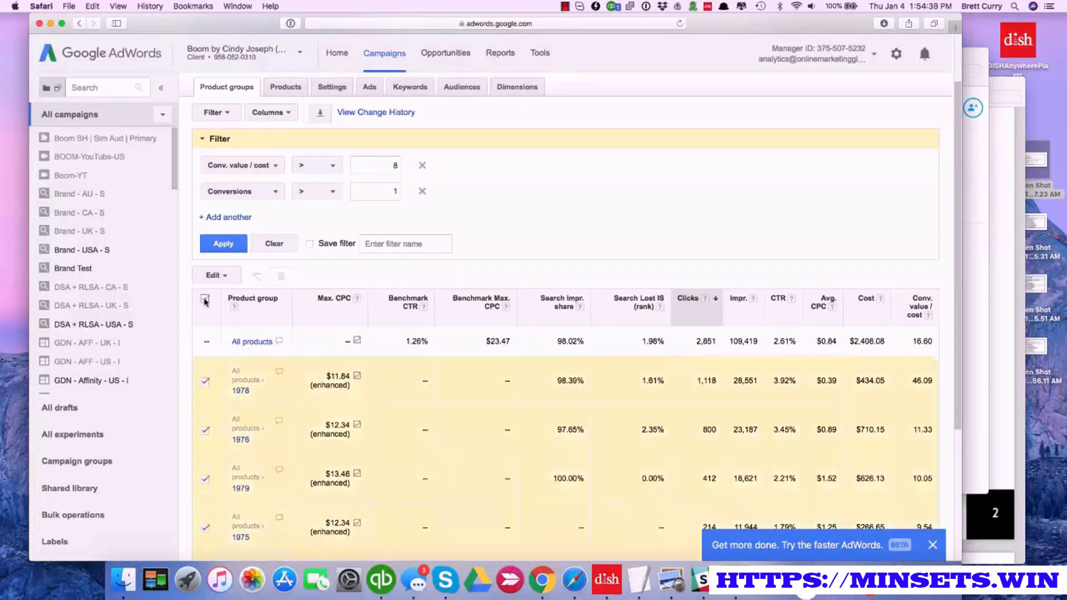
left_click(225, 276)
left_click(233, 292)
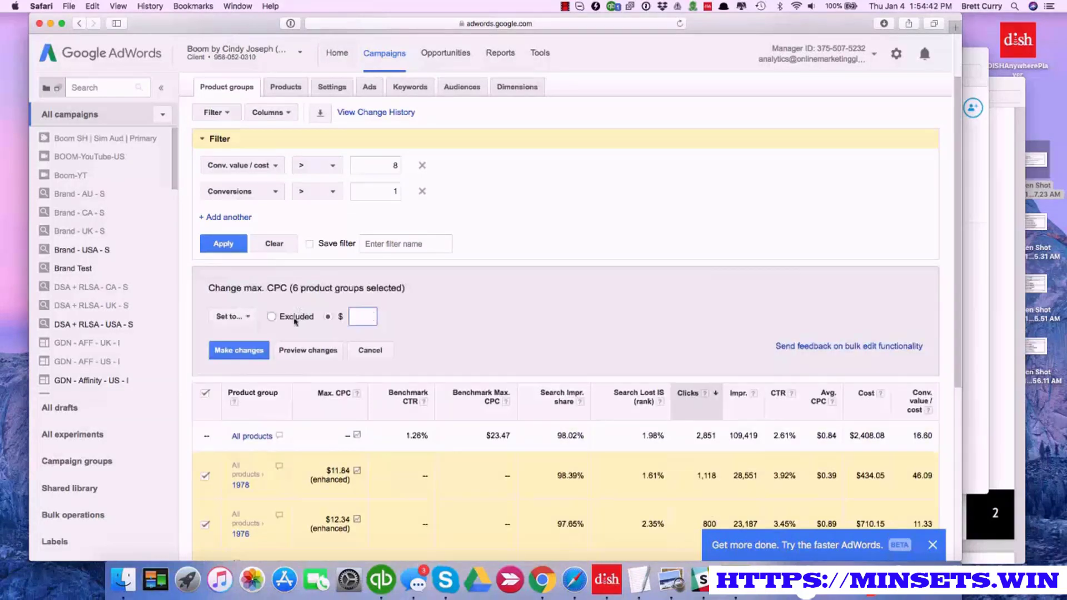
left_click(239, 317)
left_click(252, 353)
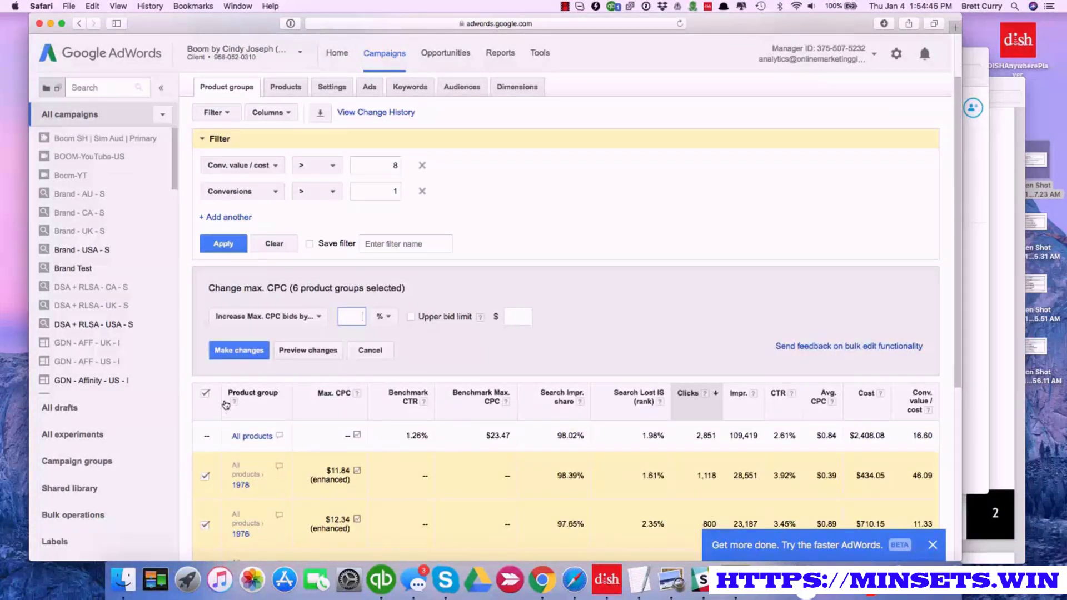
left_click(368, 350)
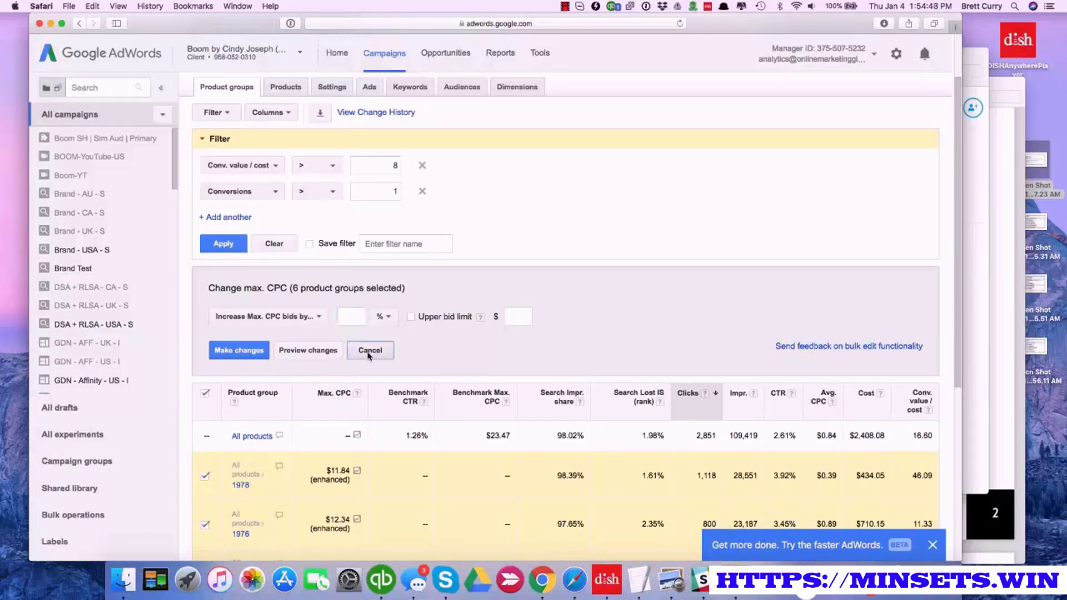
left_click(204, 300)
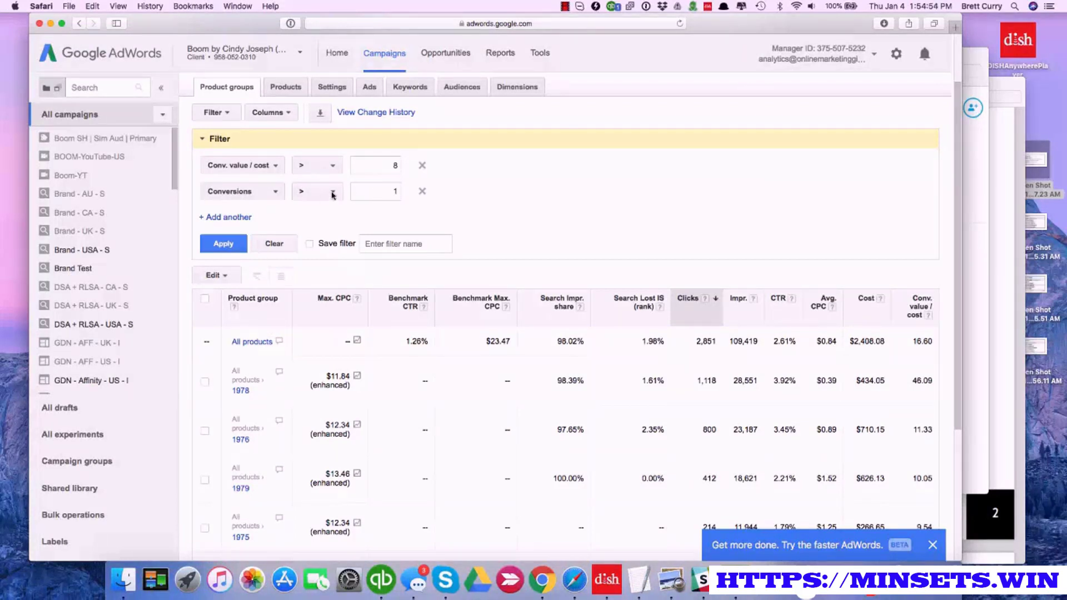
Remove the Conversions filter condition and add a new one requiring Conversions greater than 0
left_click(422, 191)
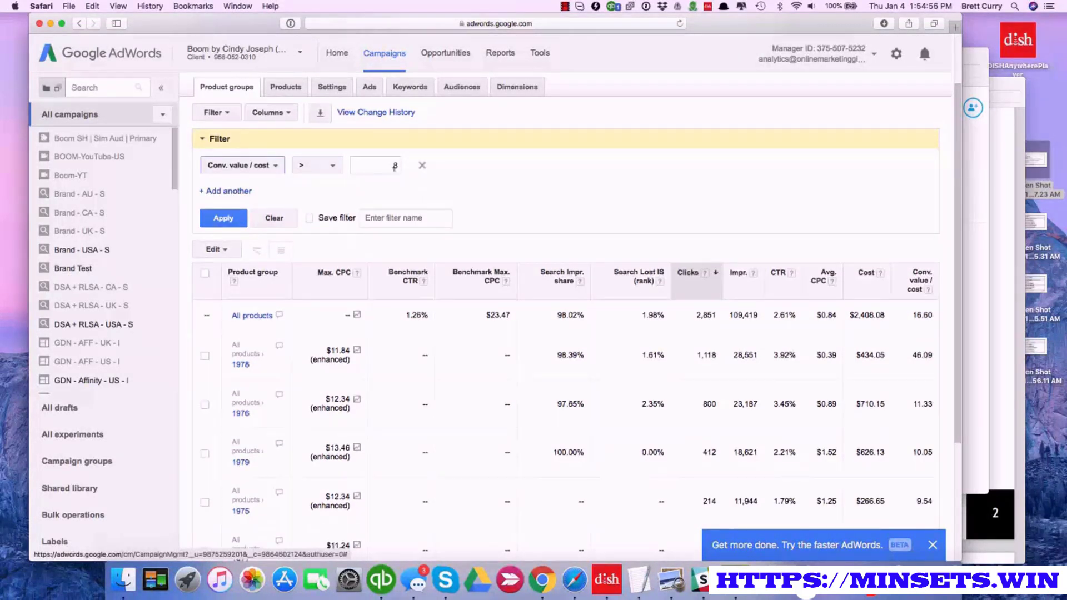
left_click(395, 166)
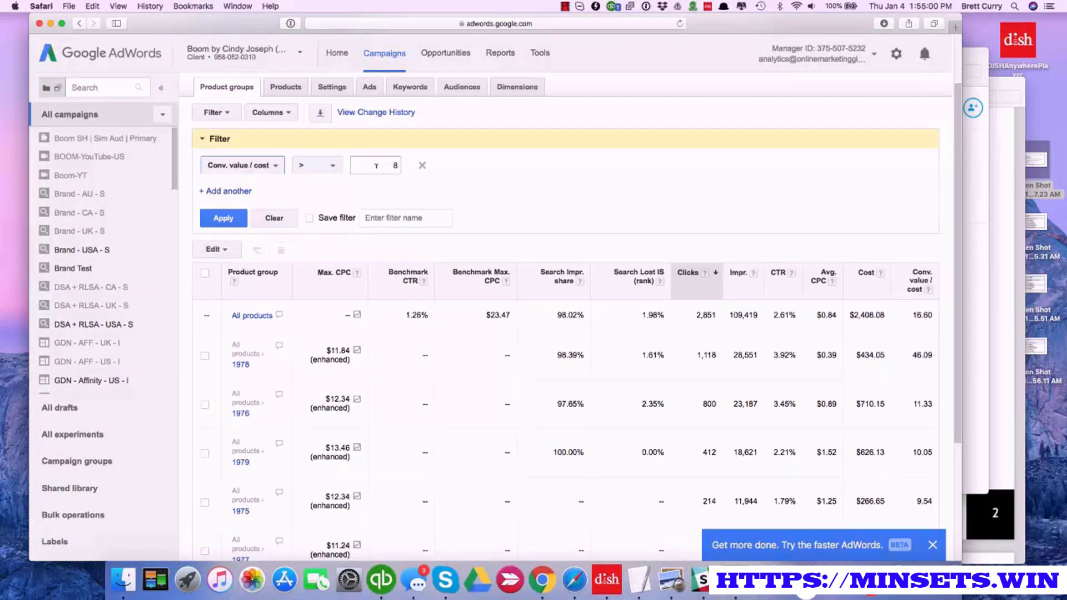
left_click(247, 192)
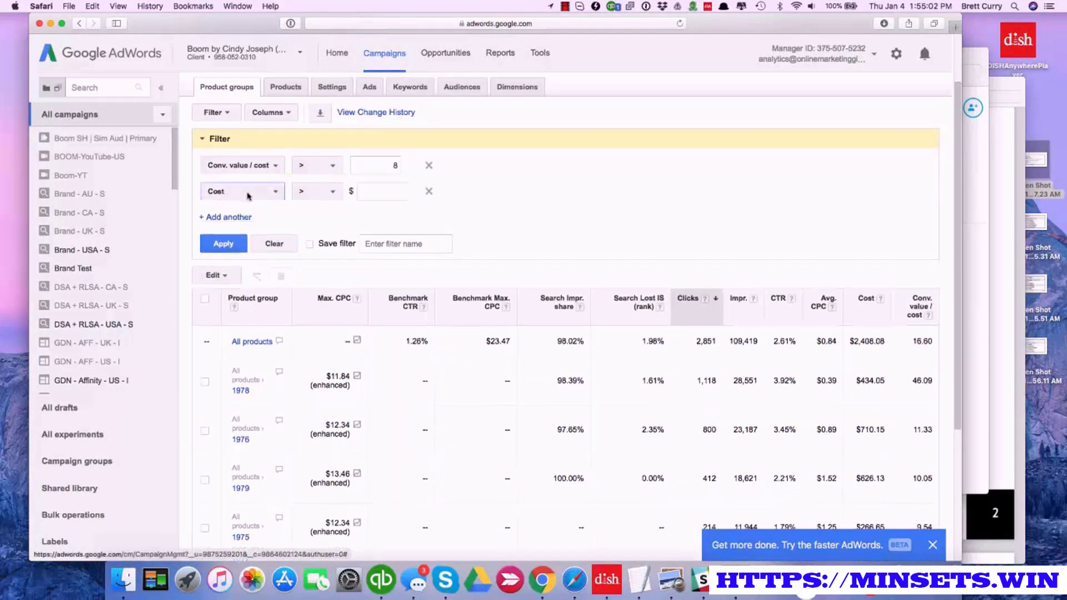
left_click(276, 192)
mouse_move(277, 267)
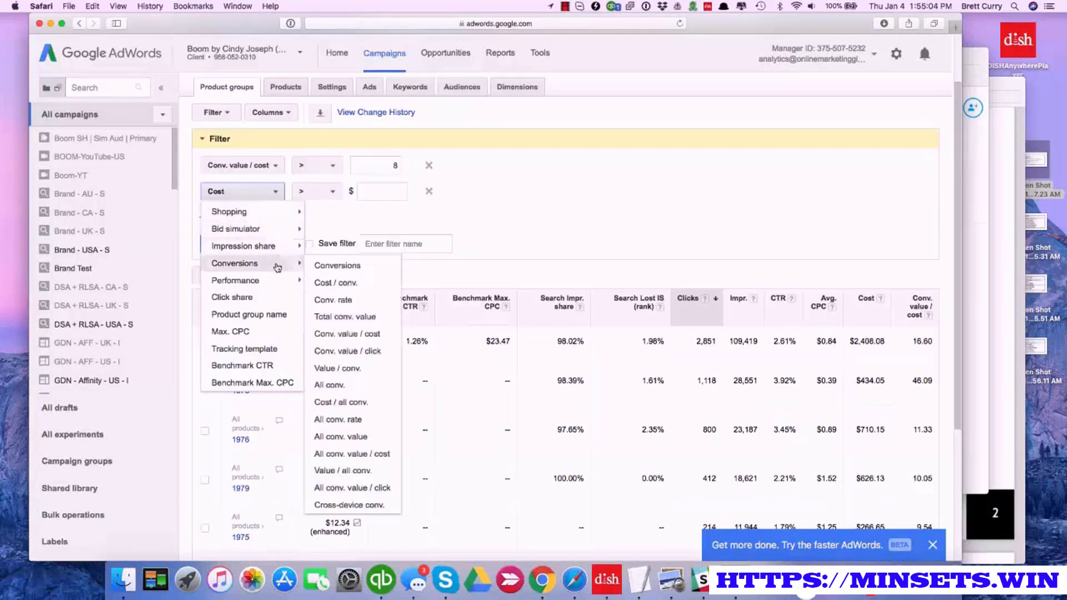
left_click(344, 266)
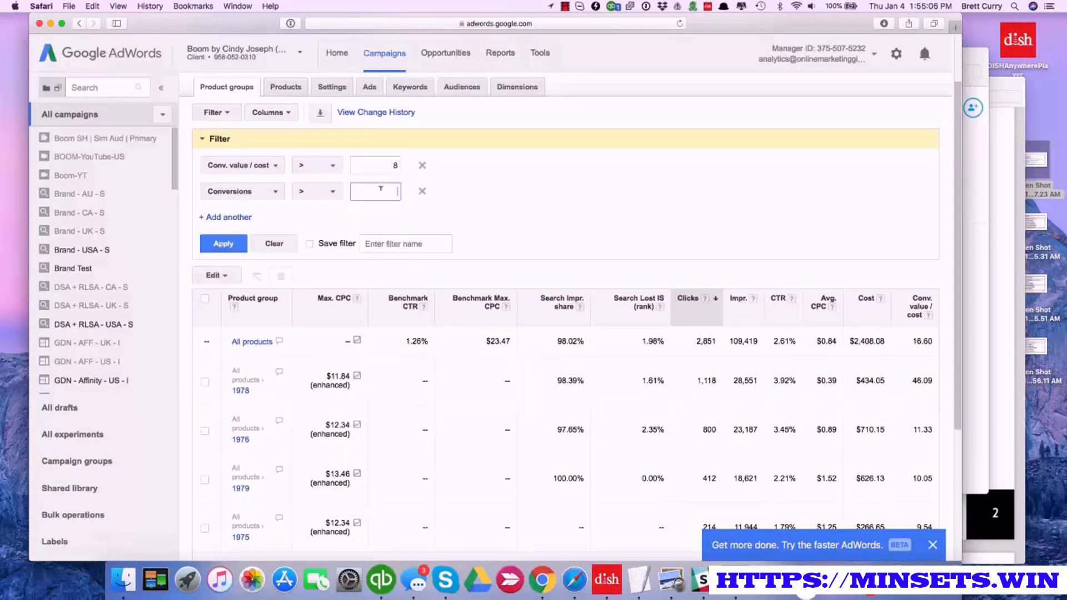
type("0")
Change the Conv. value / cost condition to less than 3, apply the filter, and clear it after checking the product groups
left_click(333, 168)
left_click(307, 202)
left_click(395, 165)
key("BackSpace")
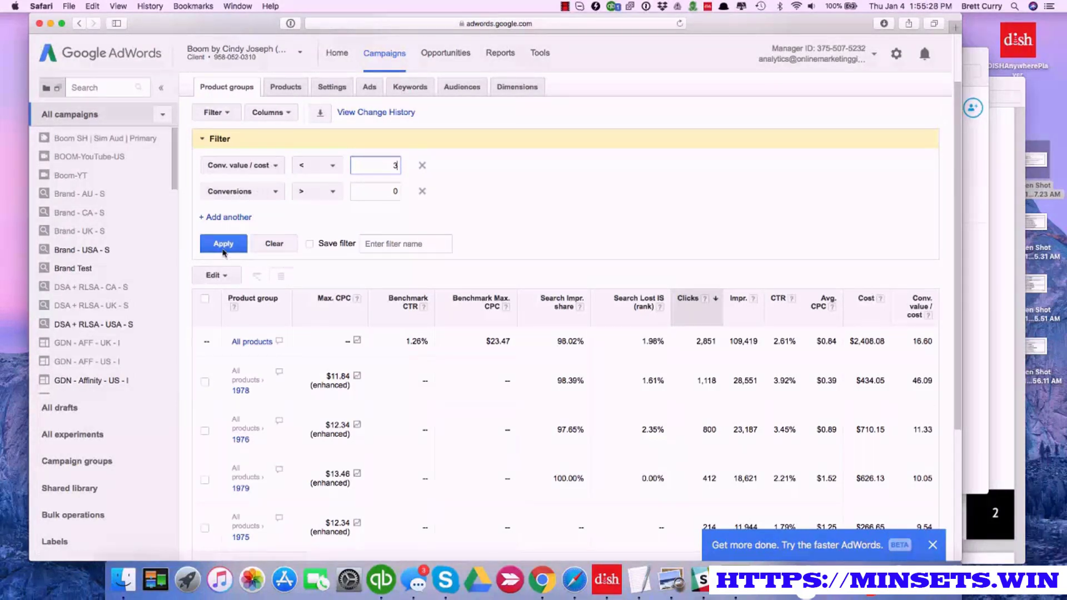
left_click(223, 251)
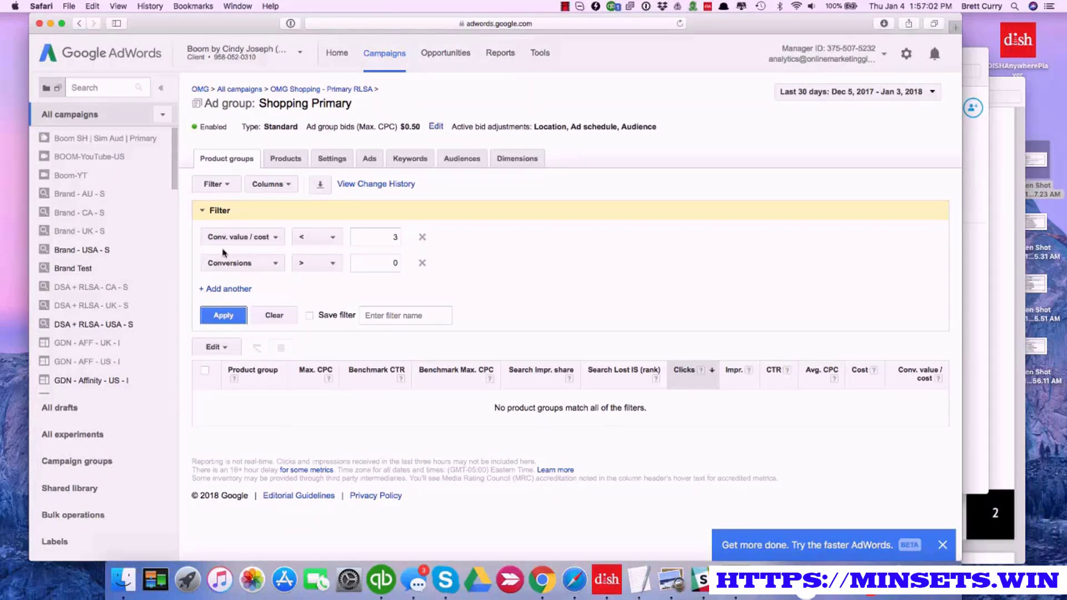
left_click(271, 317)
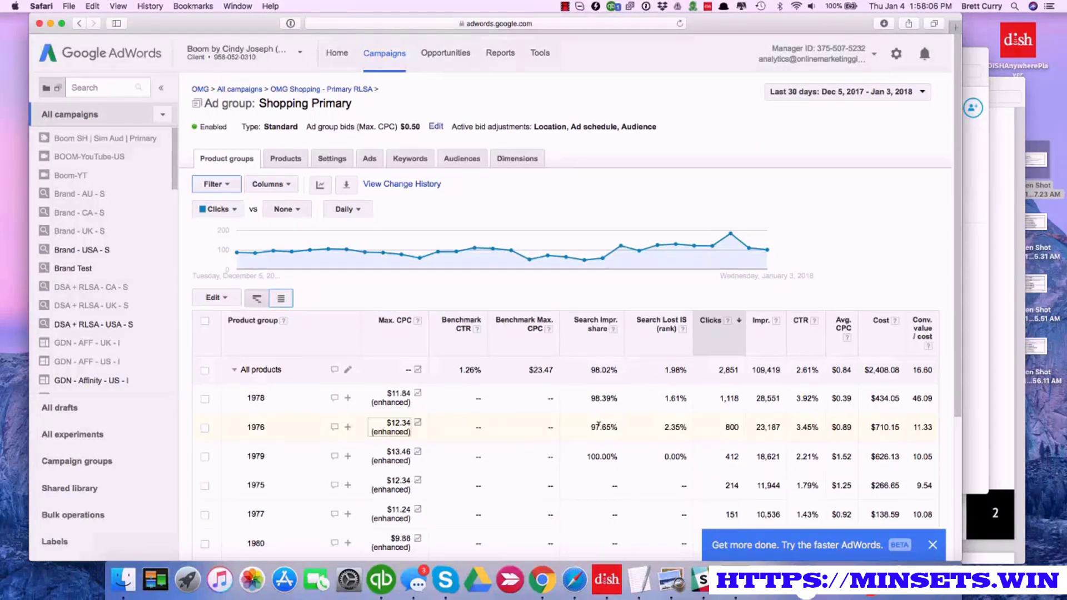
View the Shopping Primary ad group's dimensions by search terms, sorted by clicks from highest to lowest
left_click(413, 164)
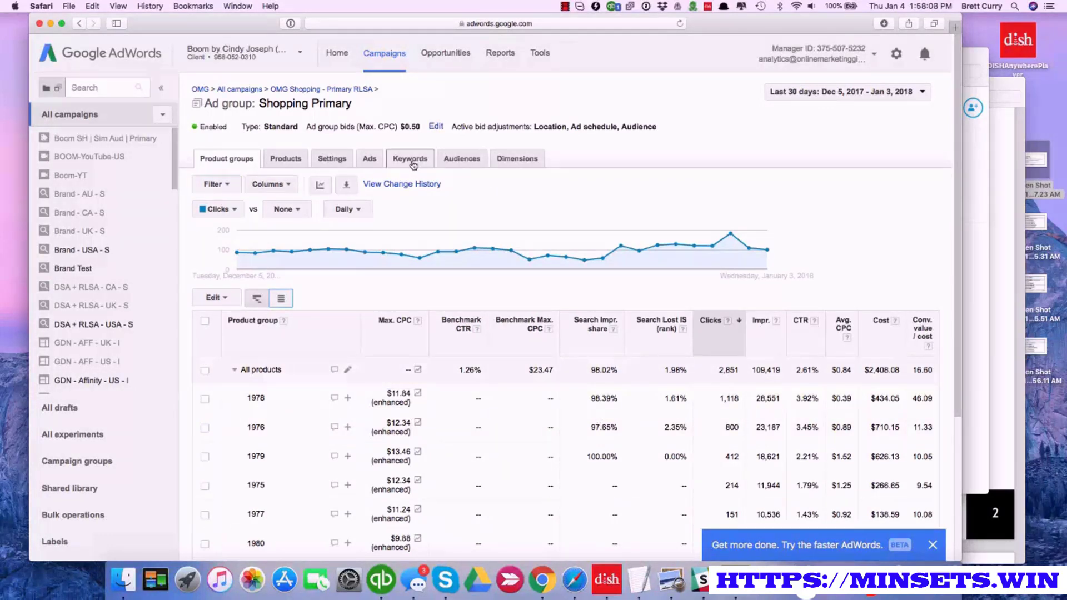
left_click(502, 162)
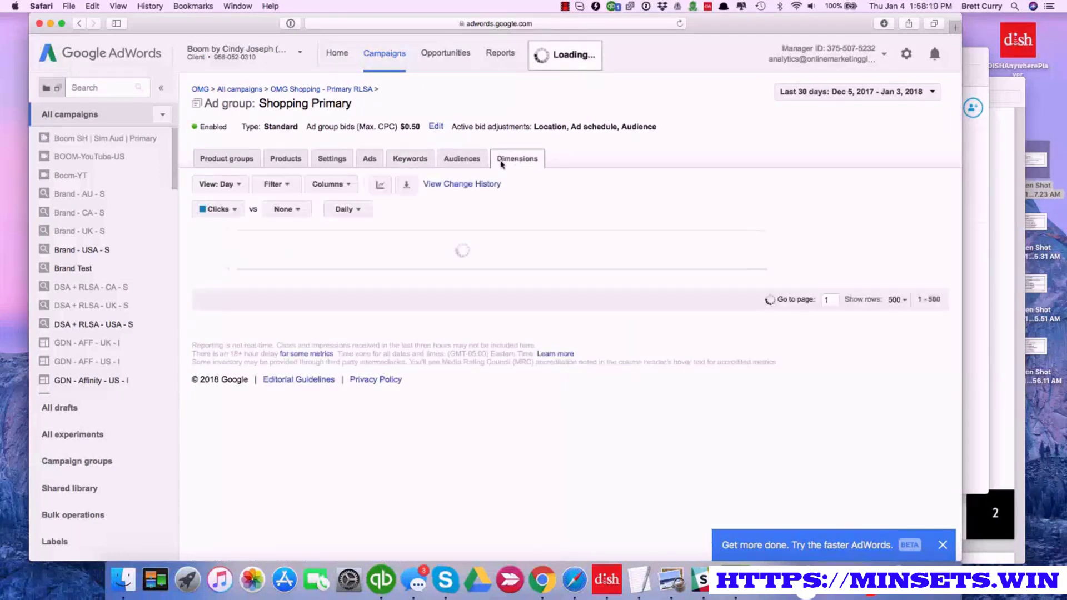
left_click(238, 184)
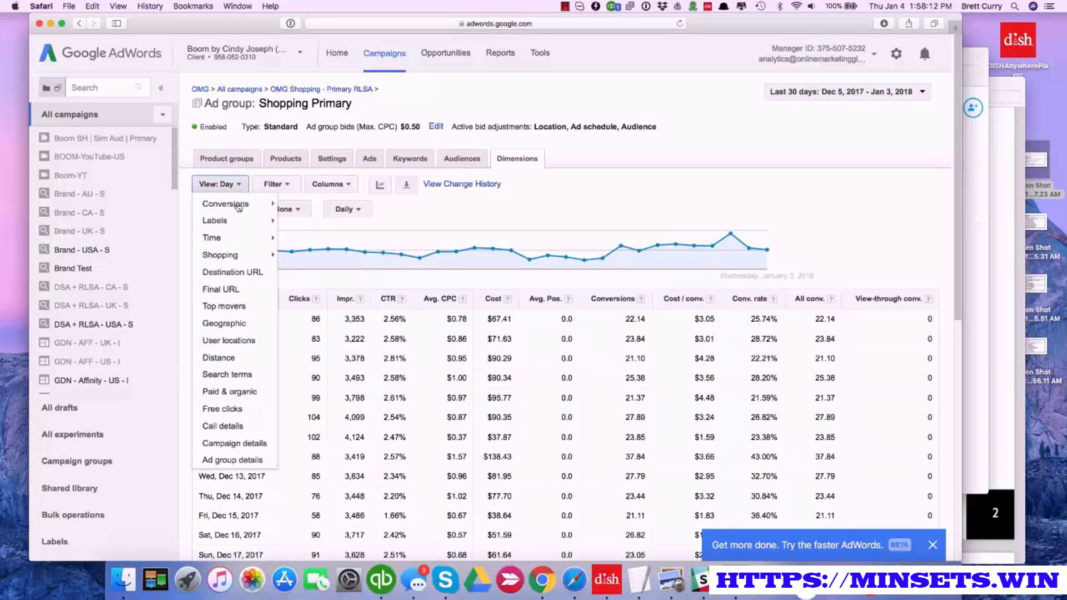
left_click(250, 378)
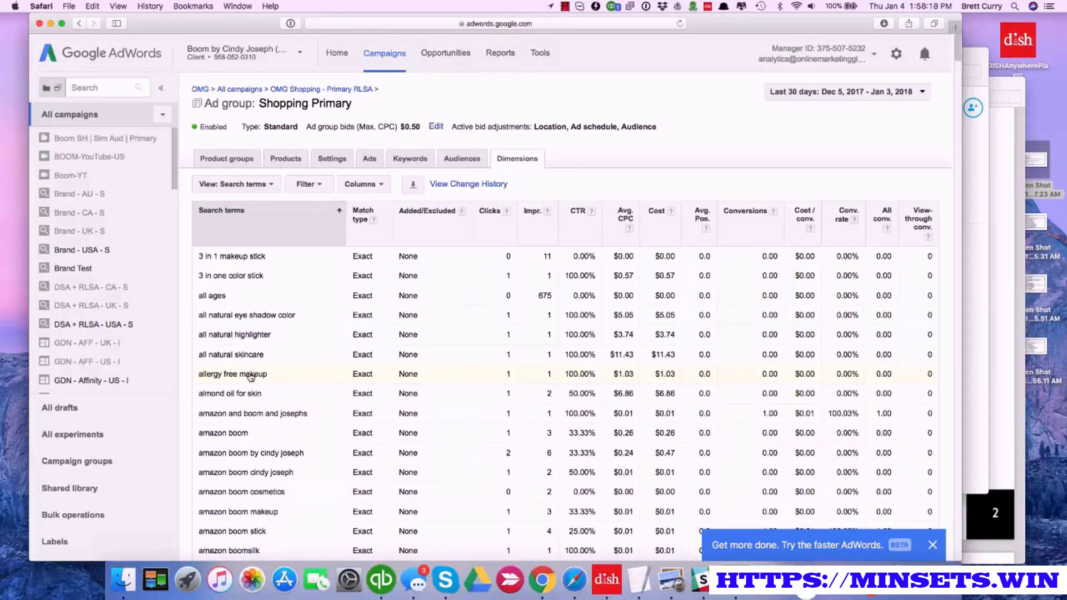
left_click(491, 216)
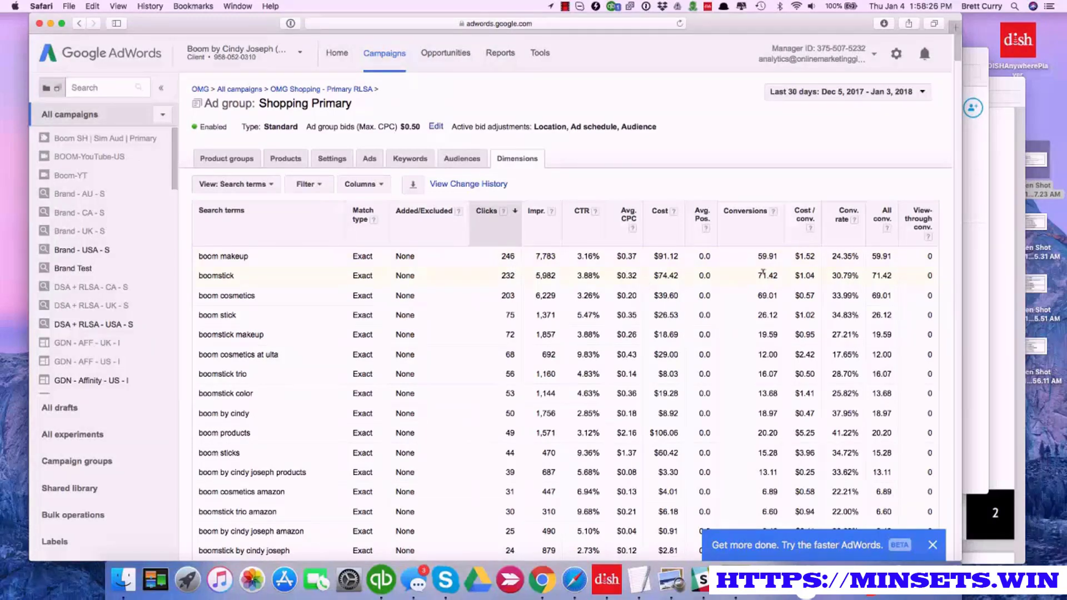
Create a search terms filter with the condition Clicks greater than or equal to 50
left_click(321, 189)
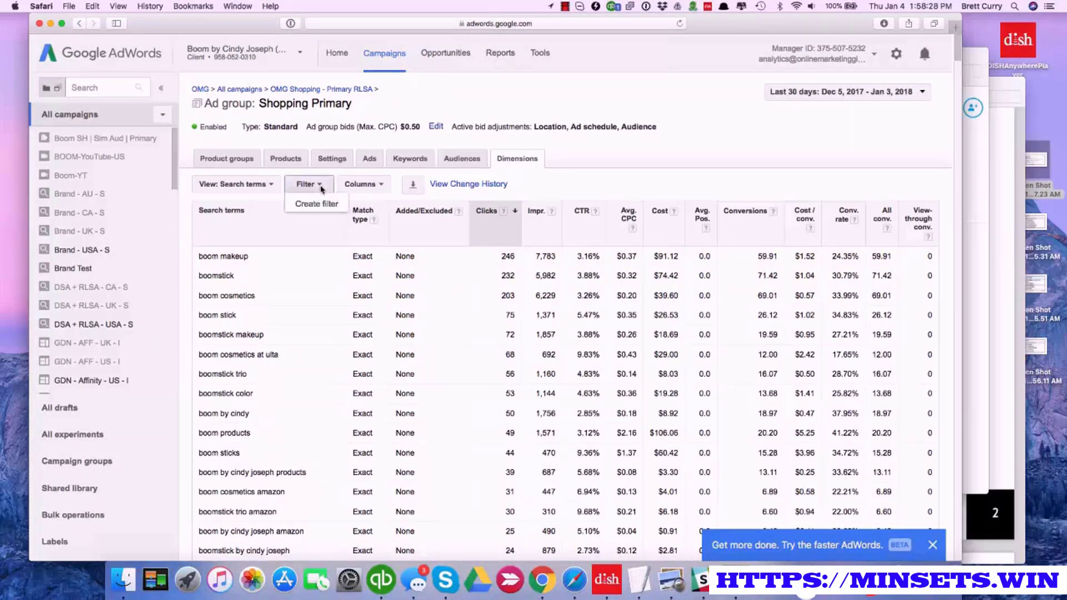
left_click(319, 203)
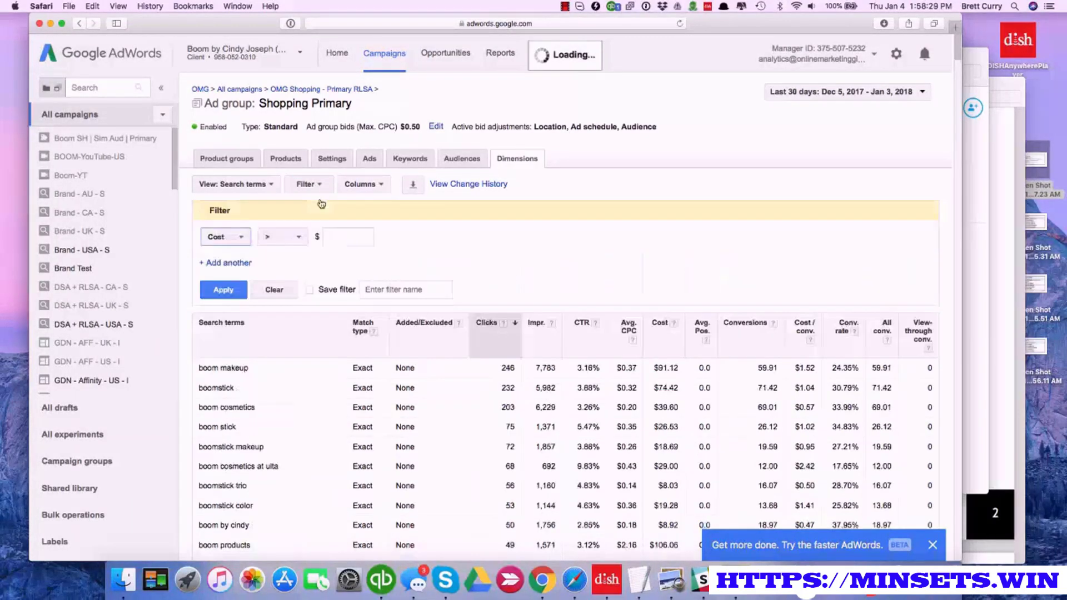
left_click(242, 239)
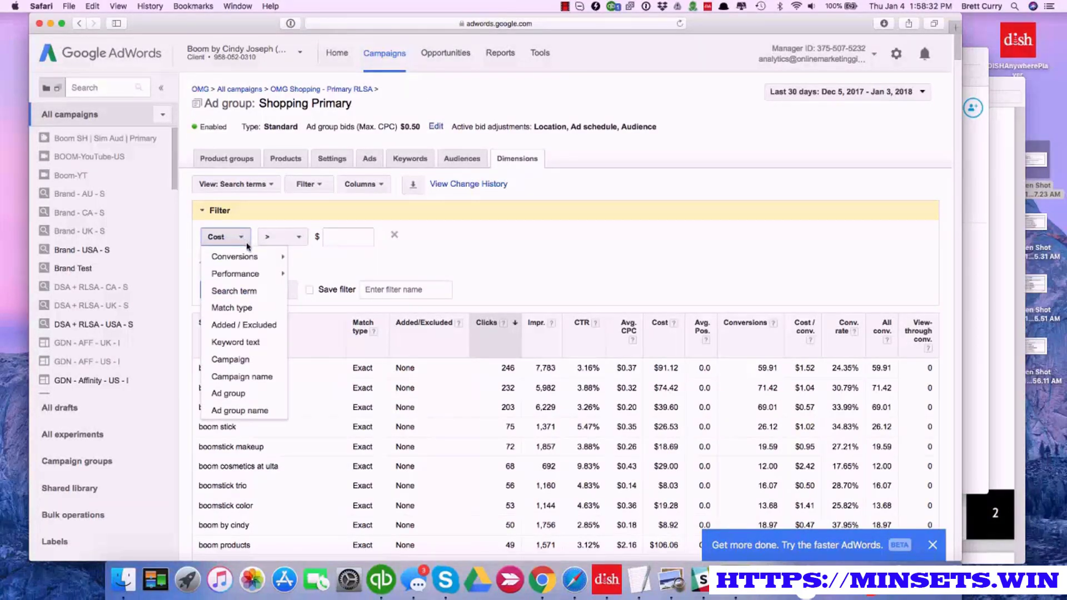
mouse_move(276, 274)
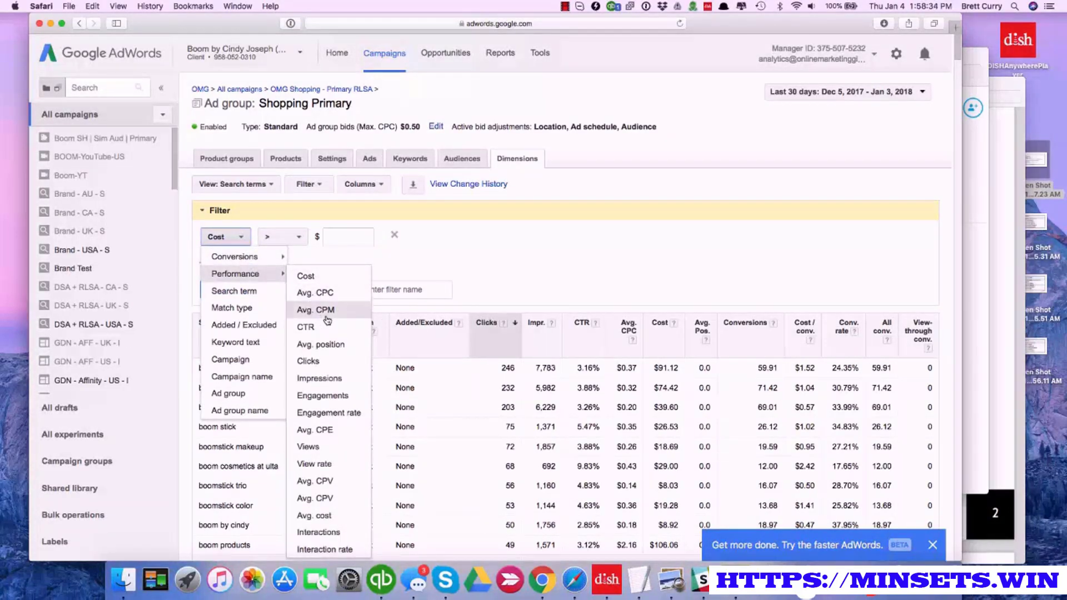
left_click(326, 361)
left_click(333, 237)
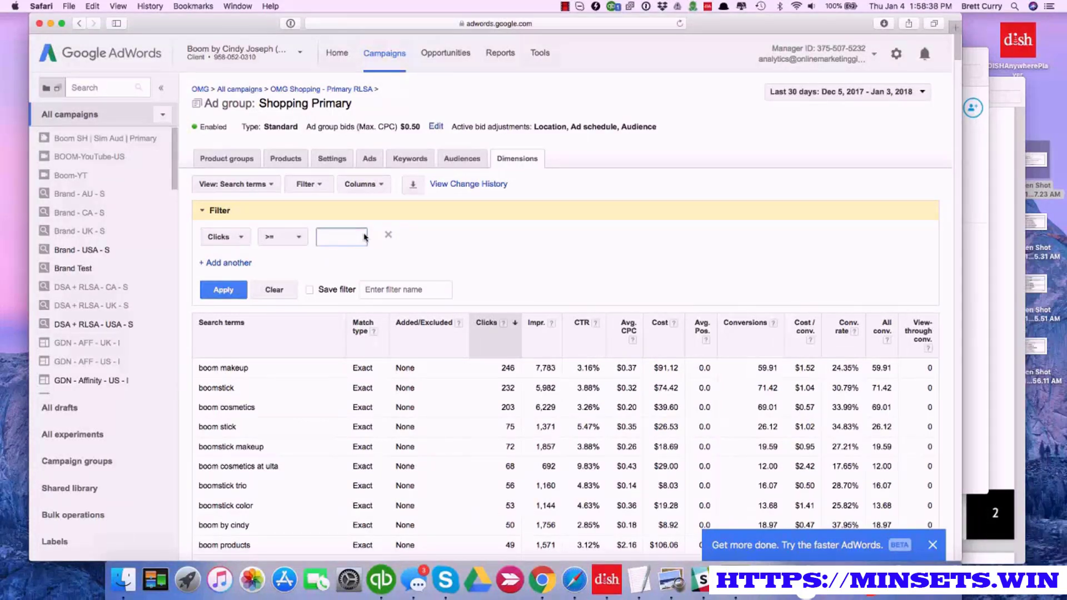
type("50")
Add a second filter condition of Conversions less than 1 and apply the filter to the search terms
left_click(241, 265)
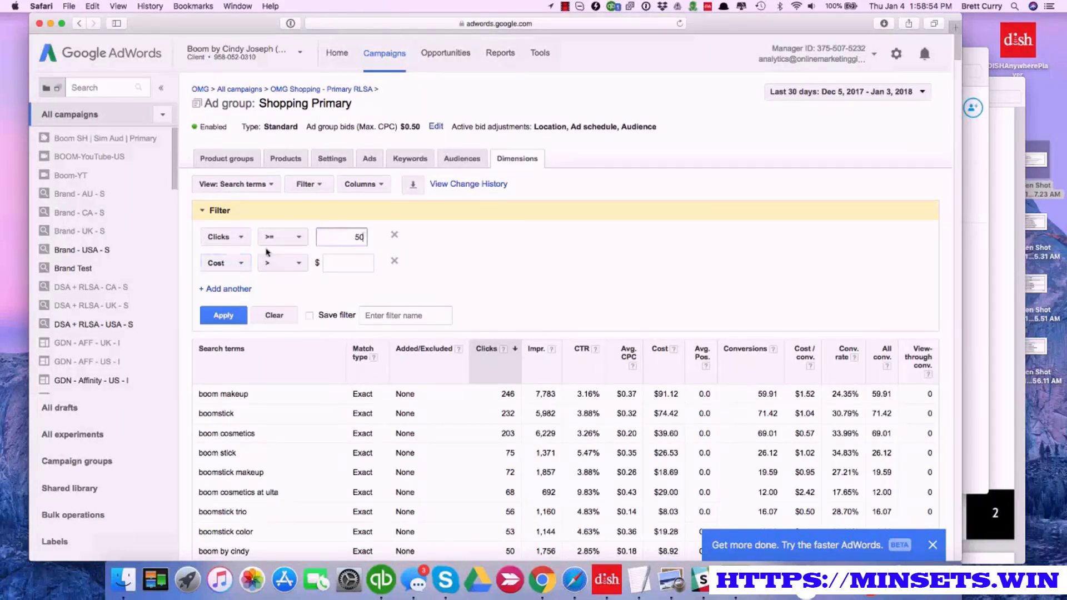
left_click(243, 264)
mouse_move(245, 282)
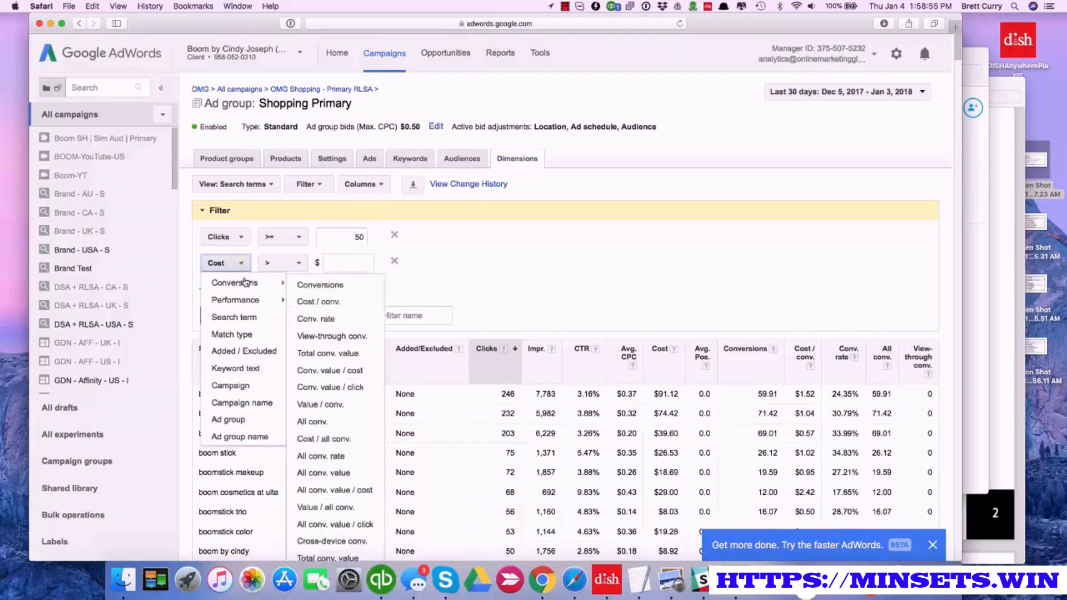
left_click(317, 286)
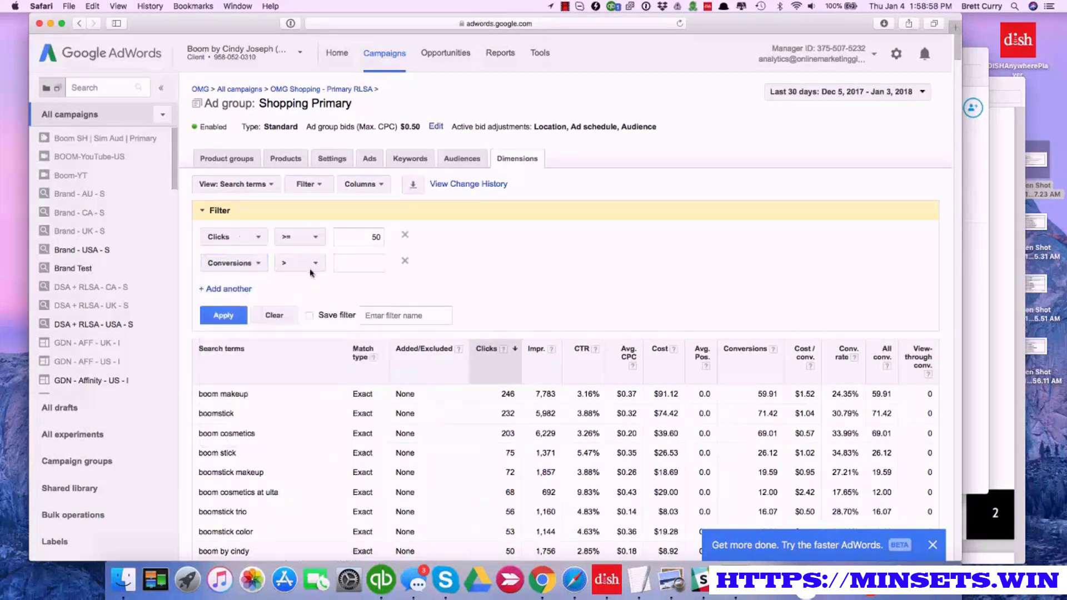
left_click(315, 263)
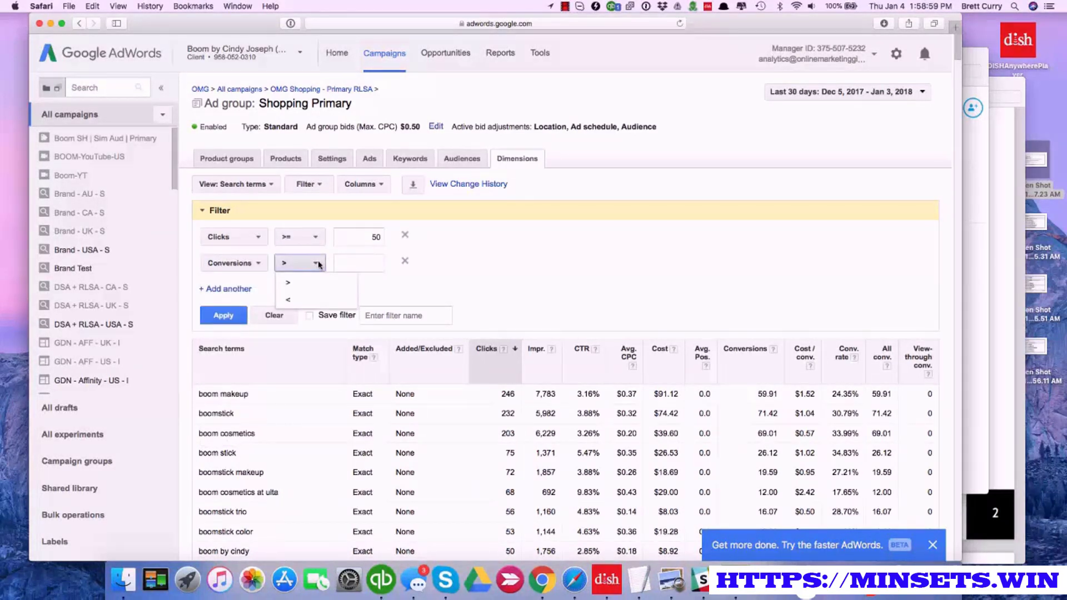
left_click(326, 307)
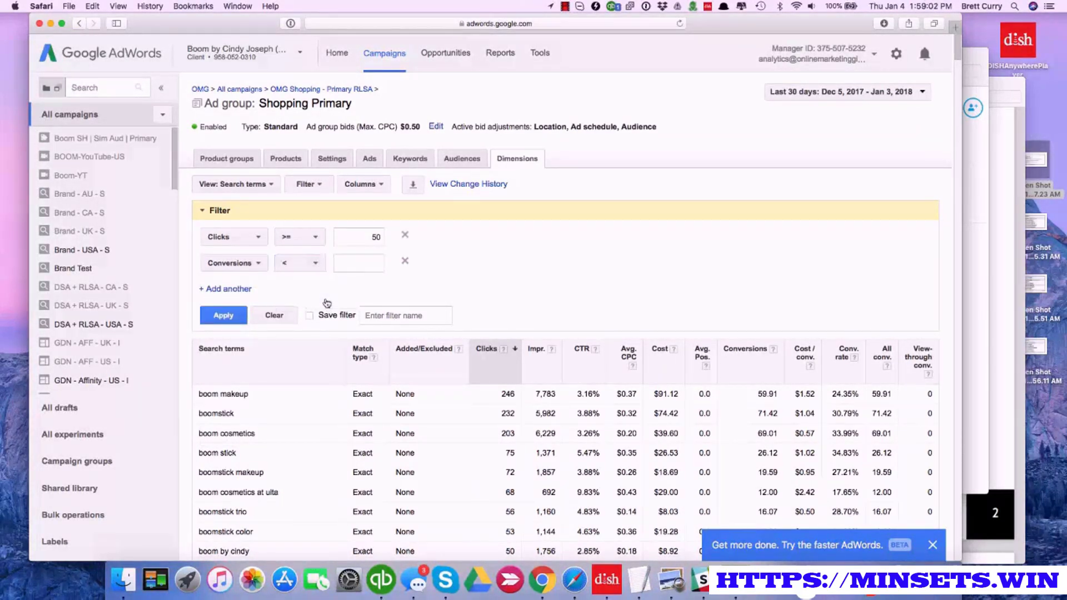
left_click(352, 262)
type("1")
left_click(236, 315)
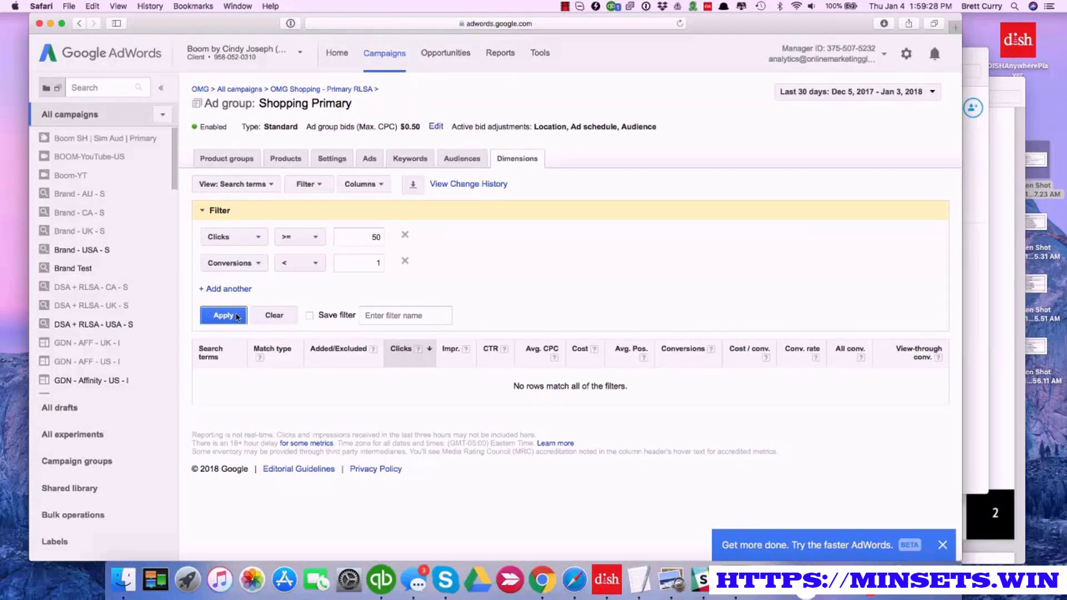
Review the ad group and campaign negative keywords, and remove the filter from the search terms report
left_click(409, 159)
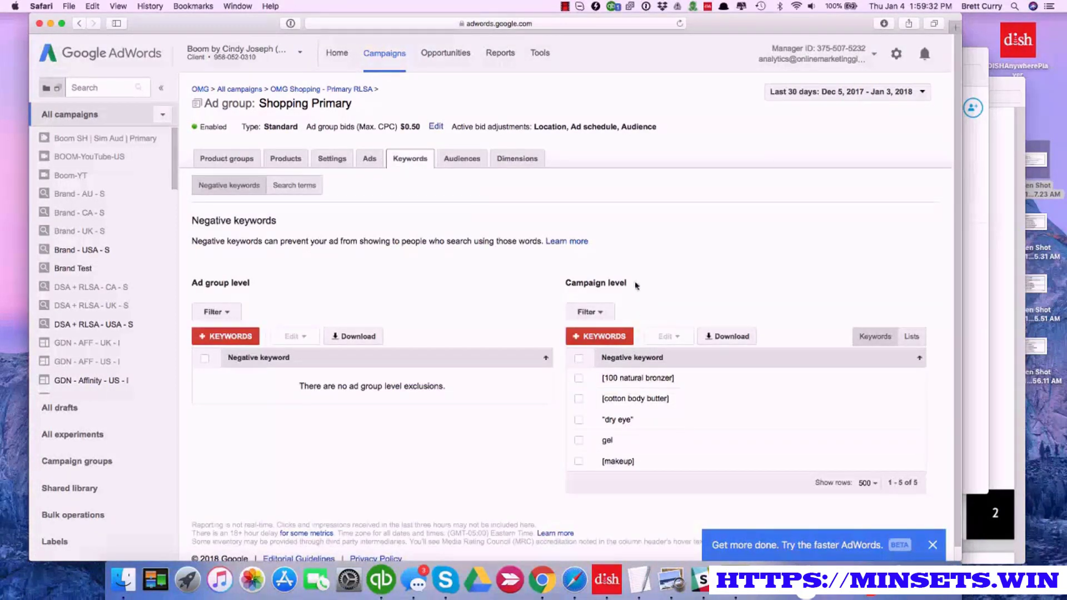
left_click(504, 166)
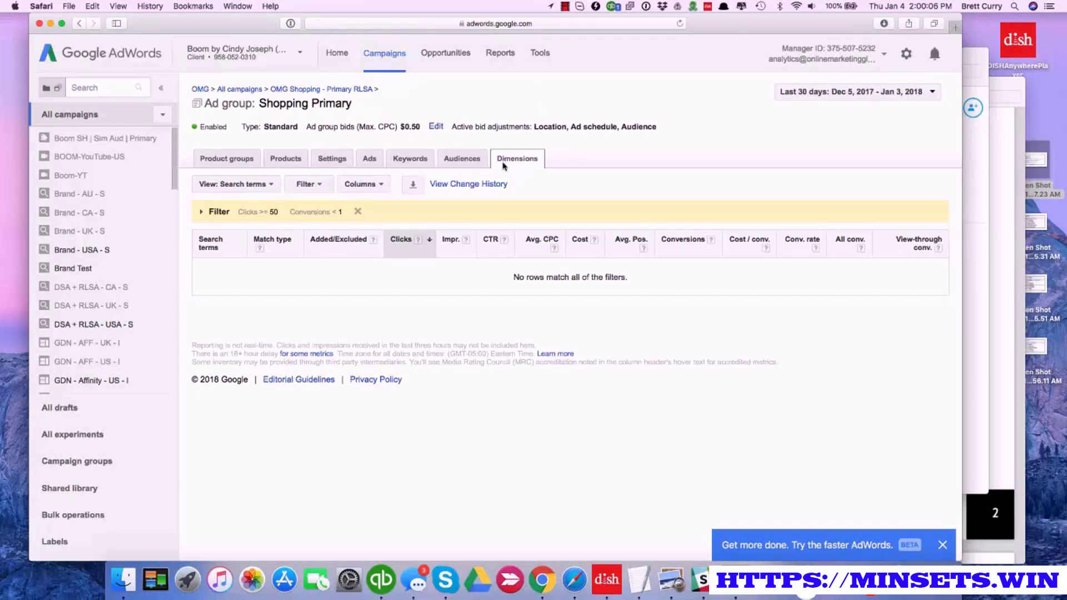
left_click(358, 212)
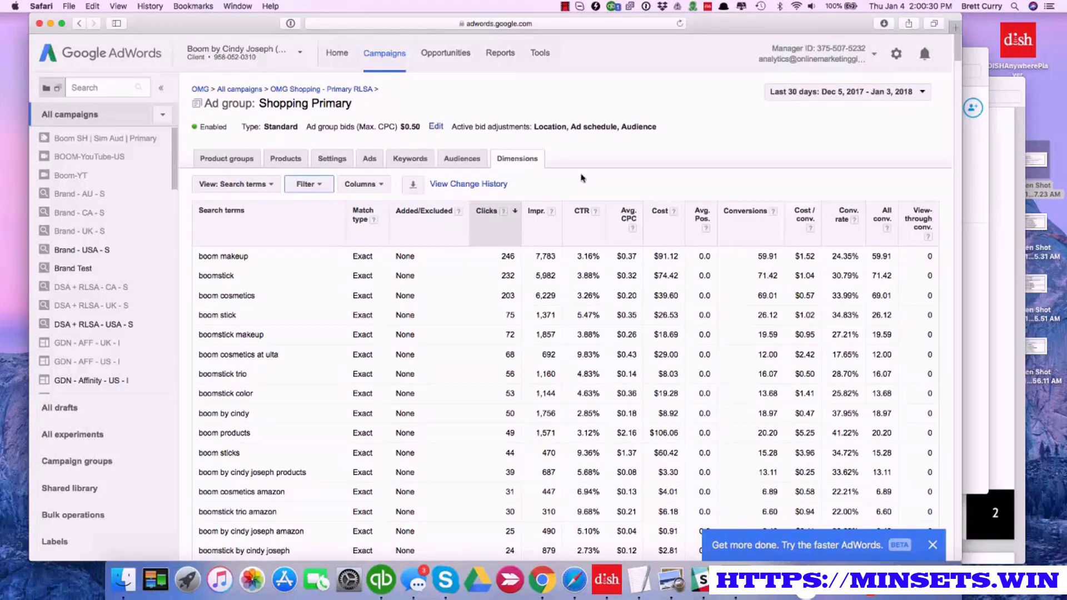
Limit the campaign list to Shopping campaigns only
left_click(161, 118)
left_click(194, 185)
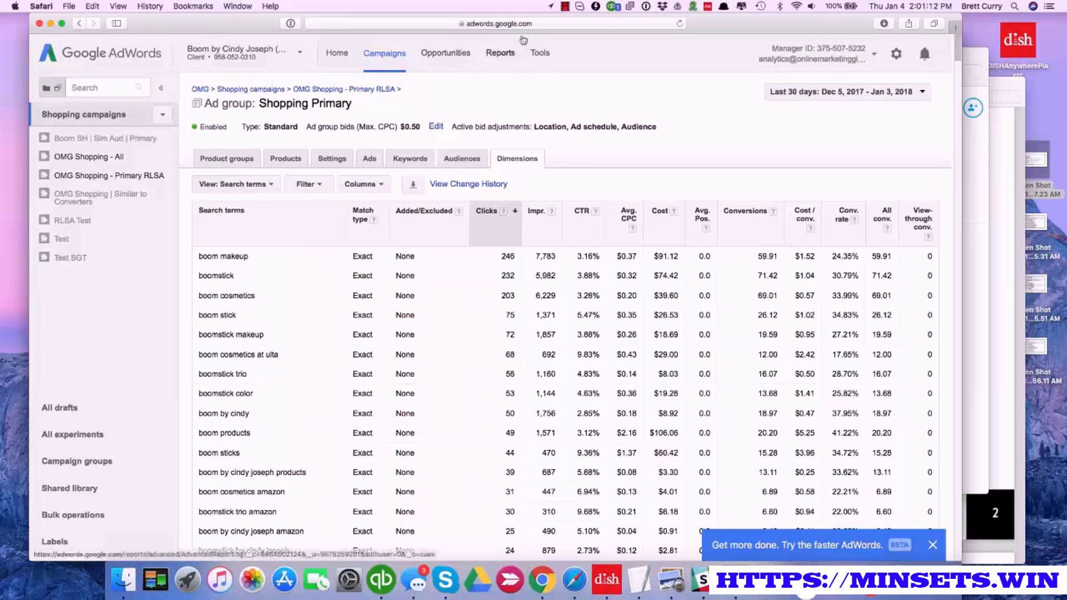
left_click(564, 7)
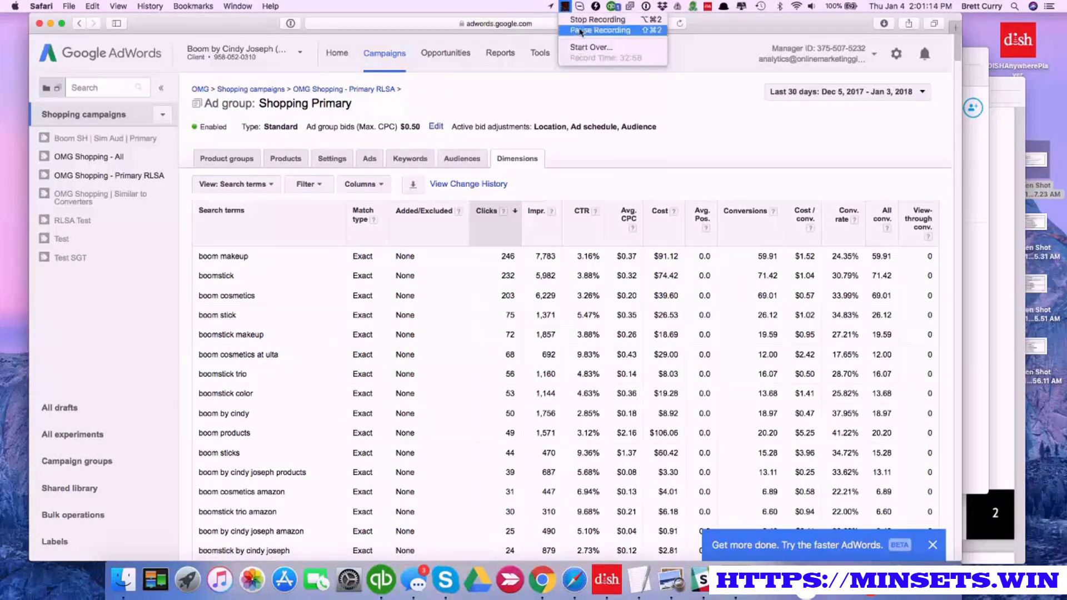